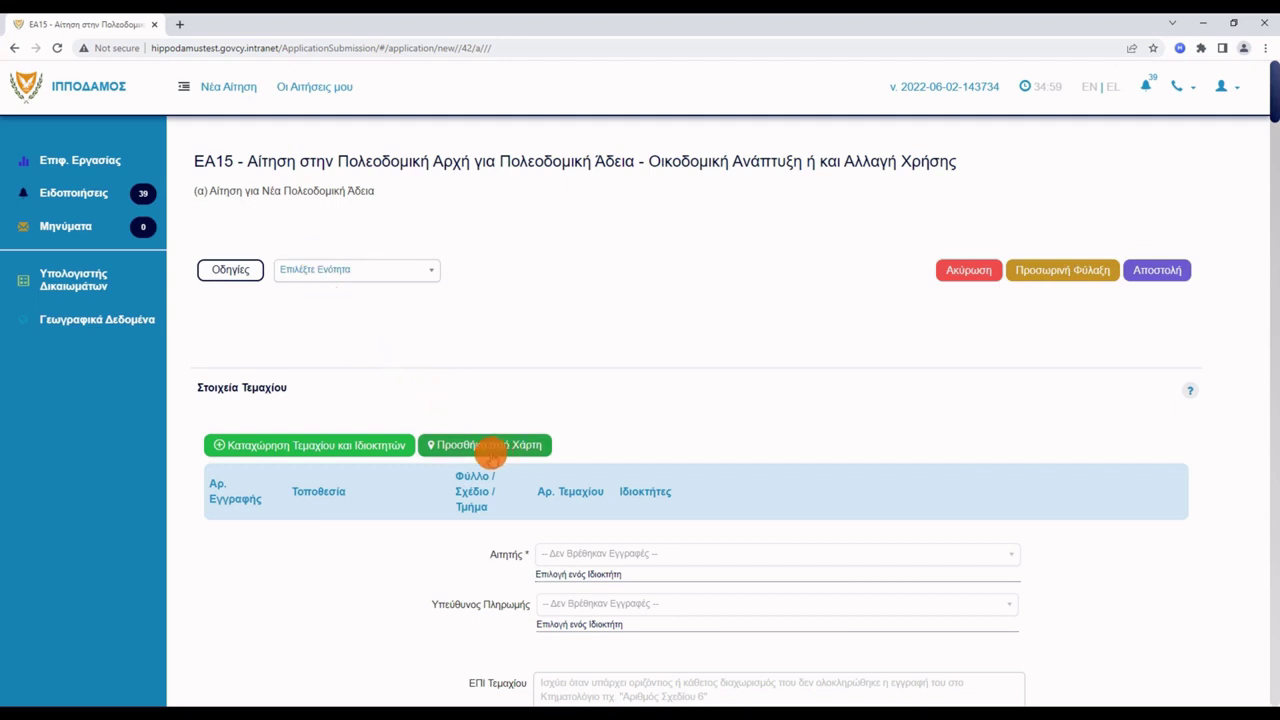
From the map's parcel search, set district ΛΕΜΕΣΟΣ and community ΚΥΠΕΡΟΥΝΤΑ.
click(490, 446)
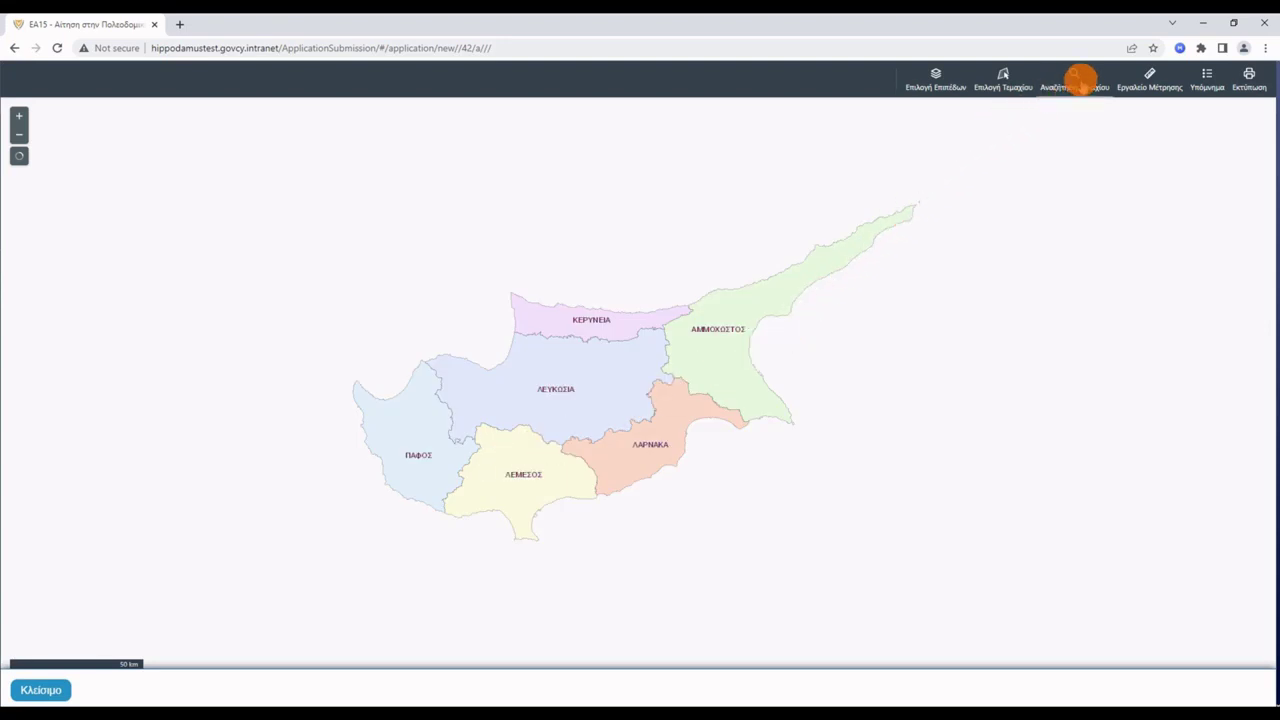
click(1078, 79)
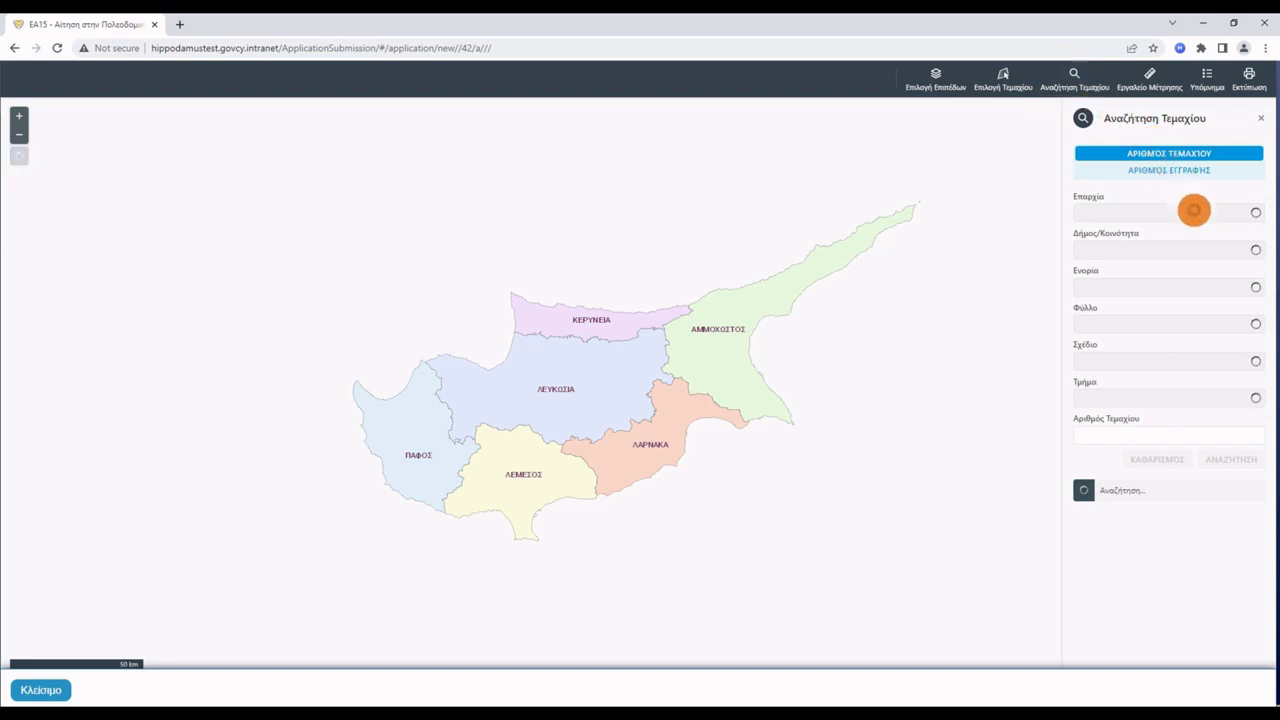
click(1194, 210)
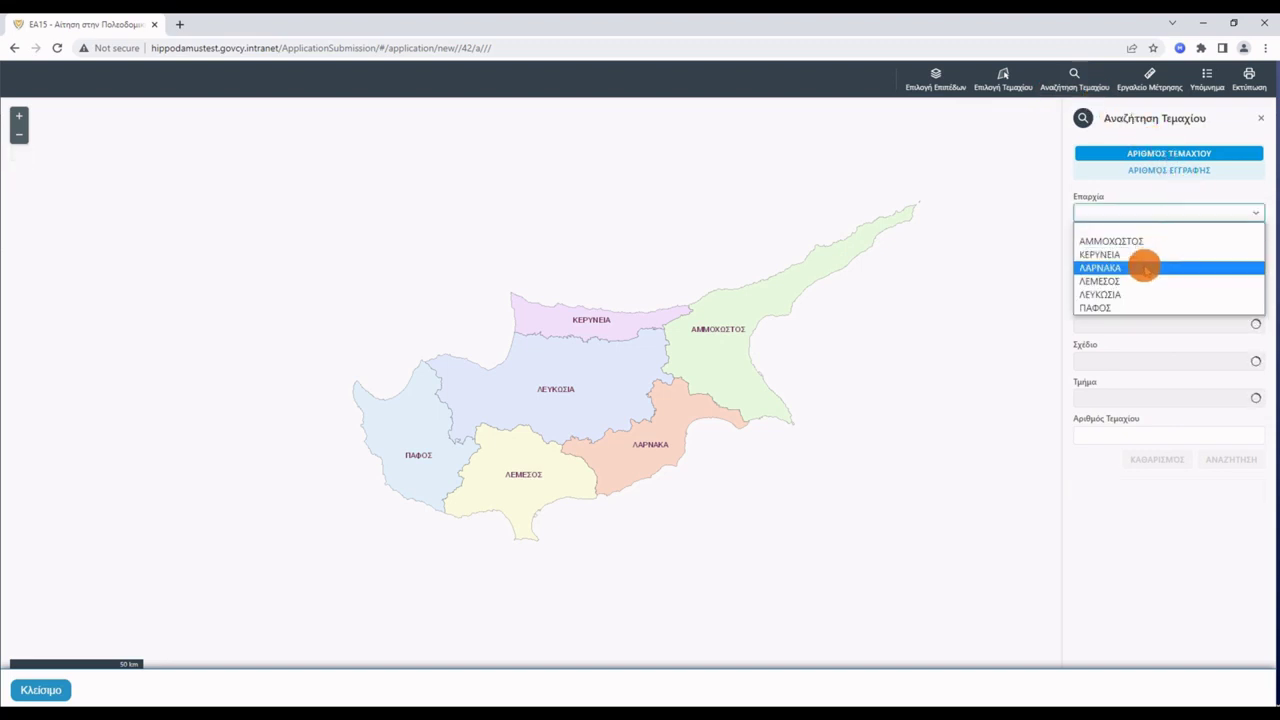
click(1141, 280)
click(1146, 254)
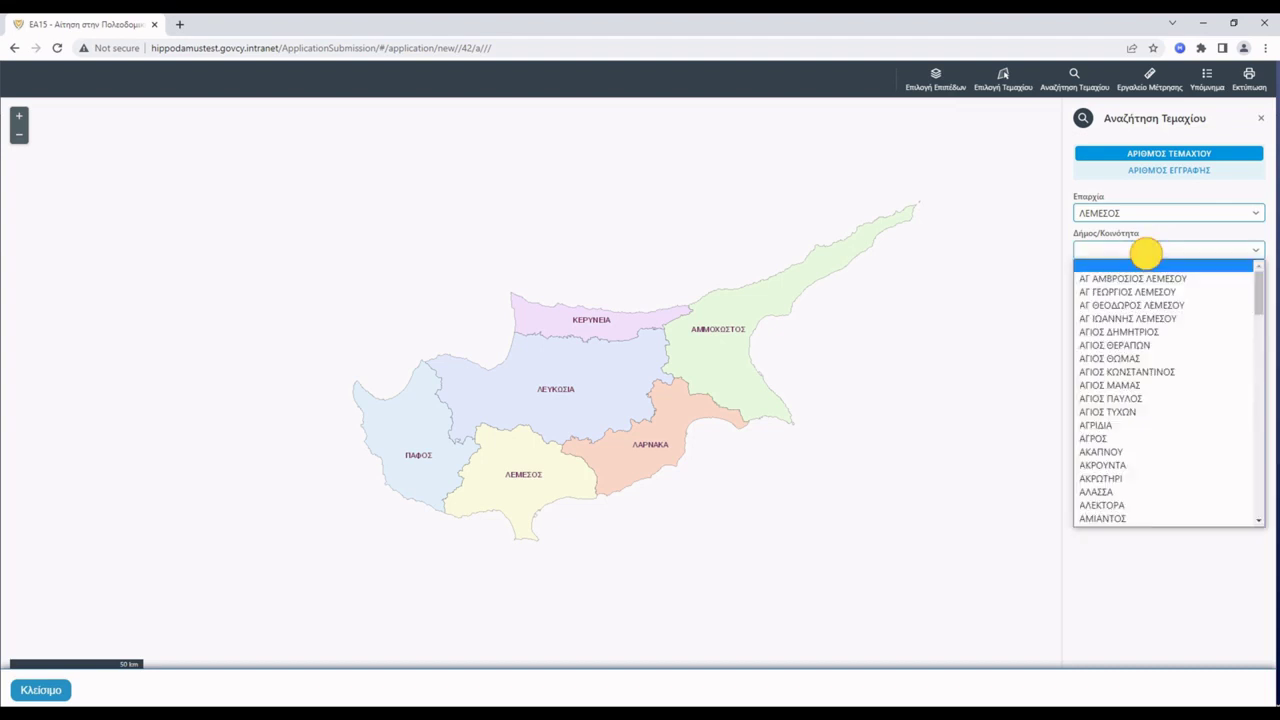
text(κυπ)
key(Return)
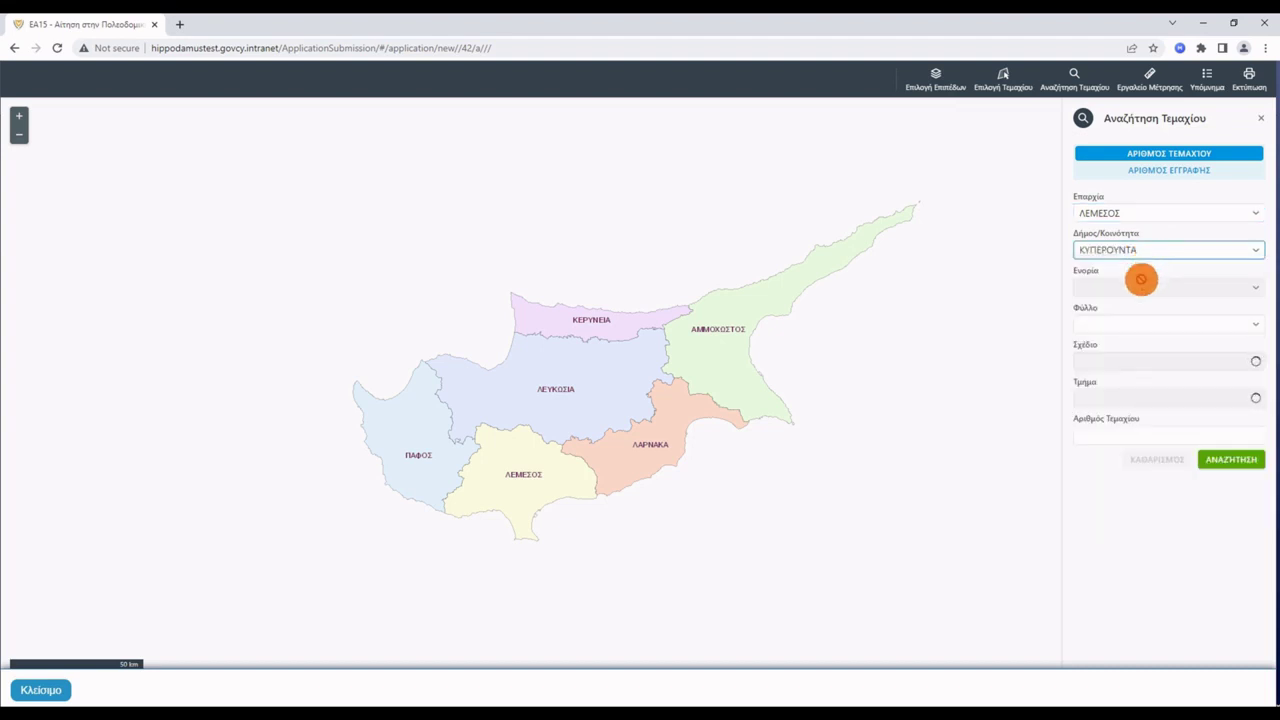
Search for parcel 1945 on sheet 37, plan 48 (1:5000), block 0.
click(1154, 322)
click(1148, 336)
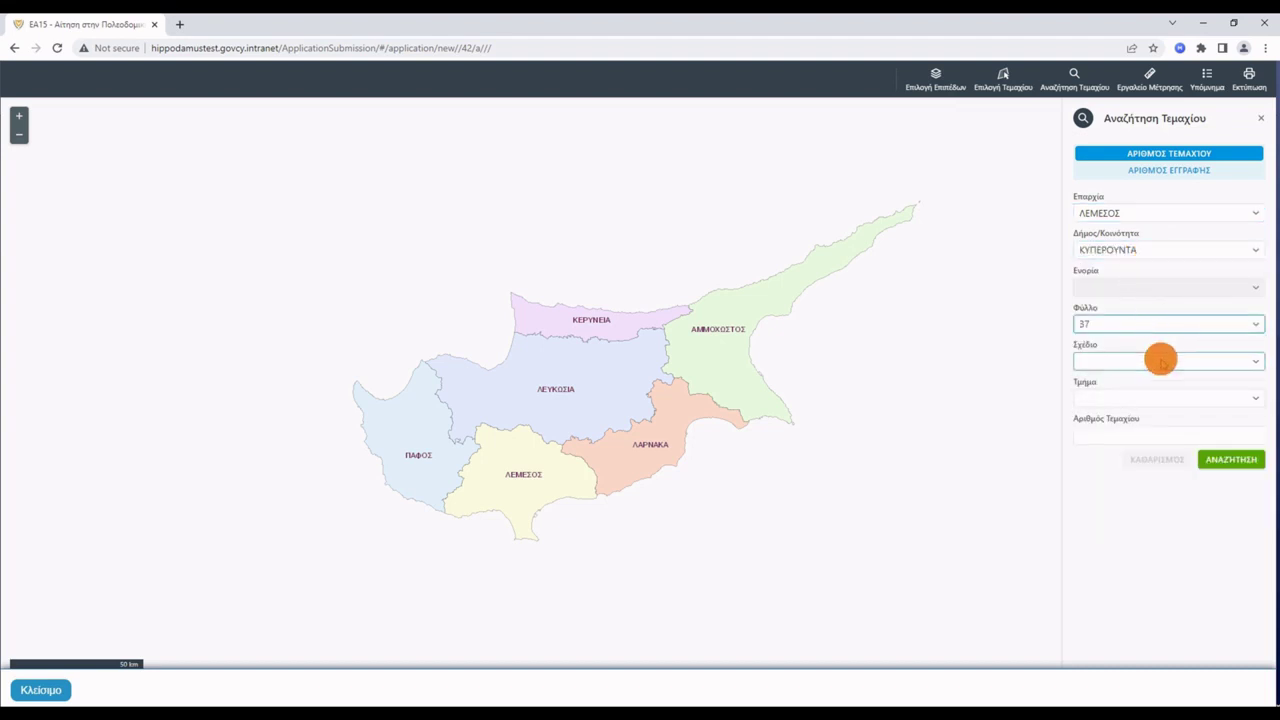
click(1156, 360)
click(1112, 456)
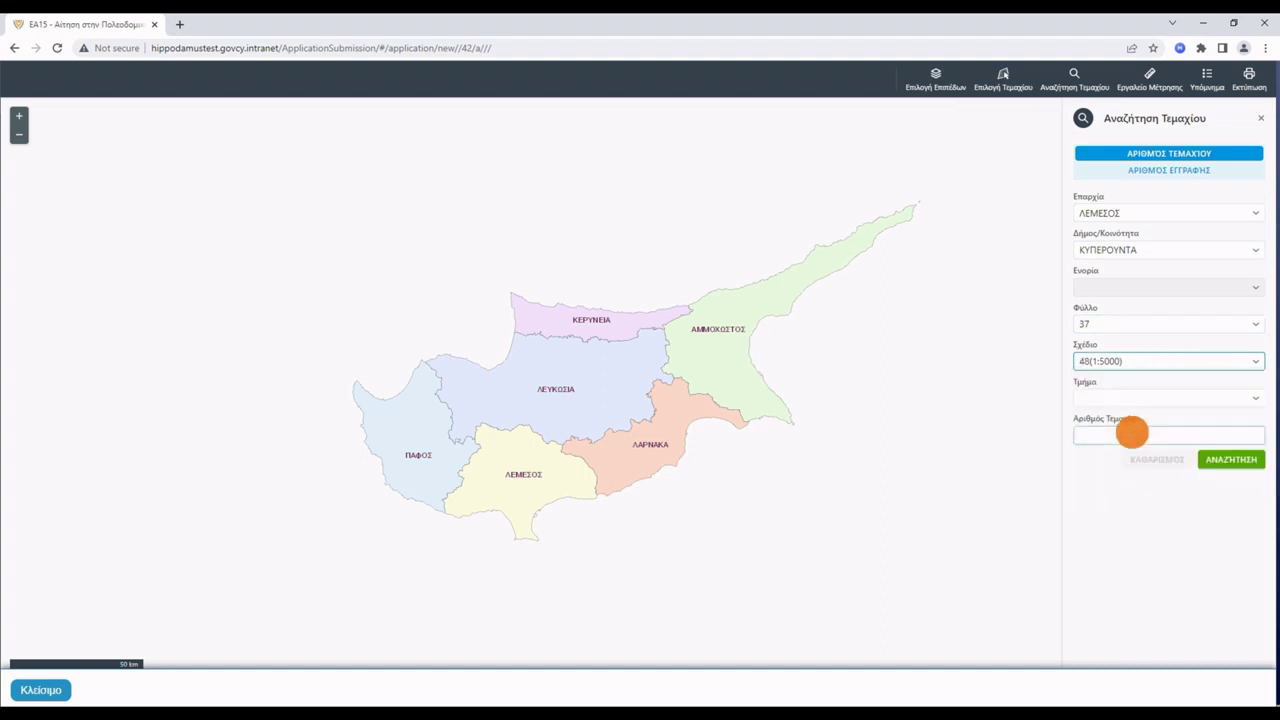
click(1143, 400)
click(1137, 425)
click(1161, 439)
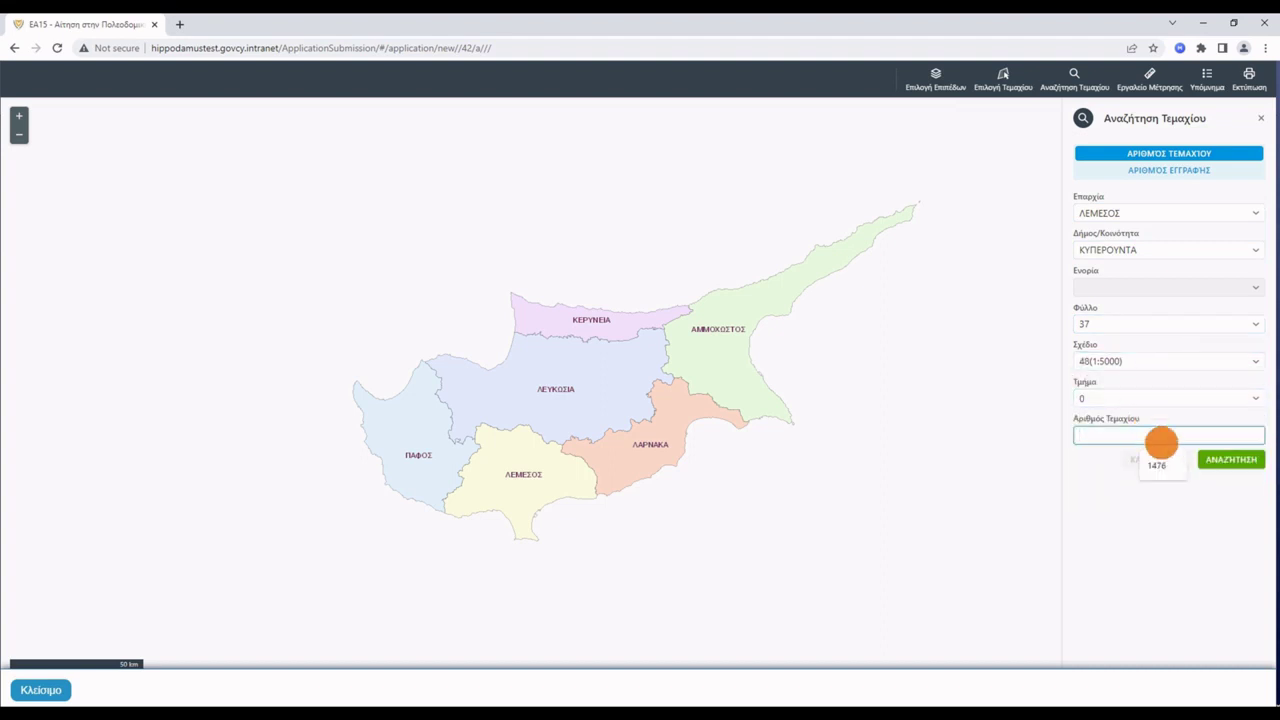
text(1945)
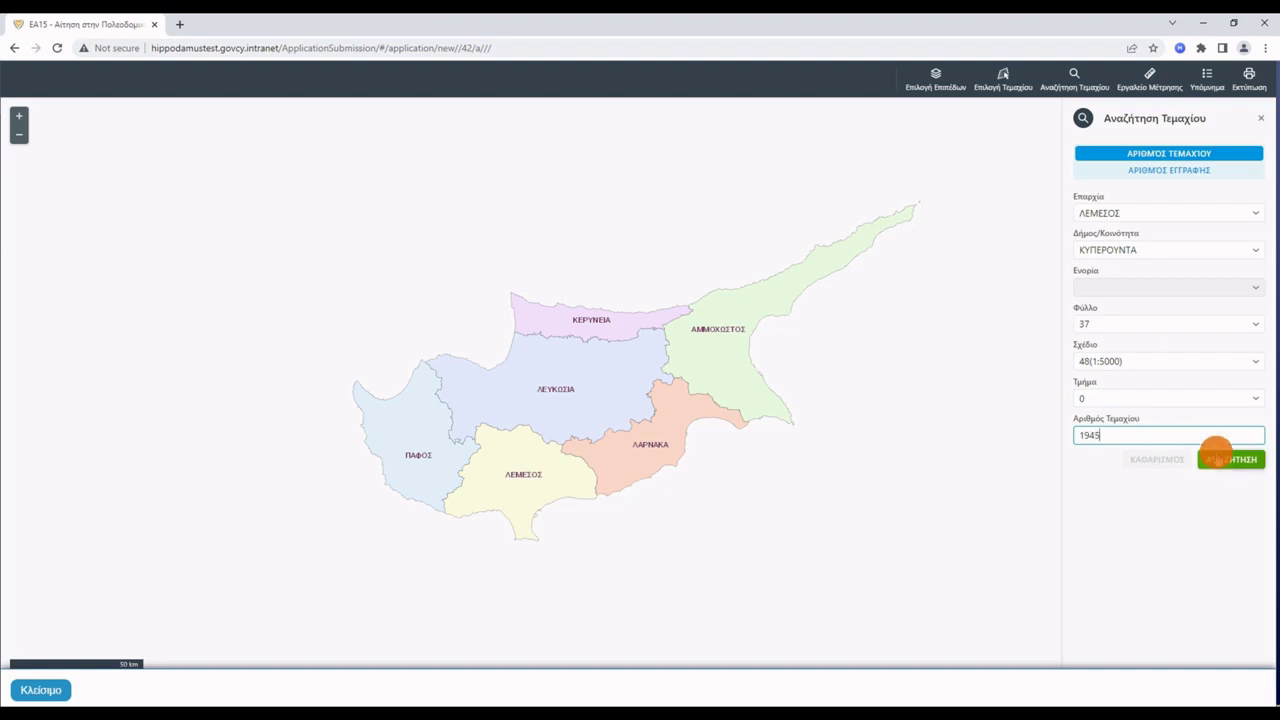
click(1218, 451)
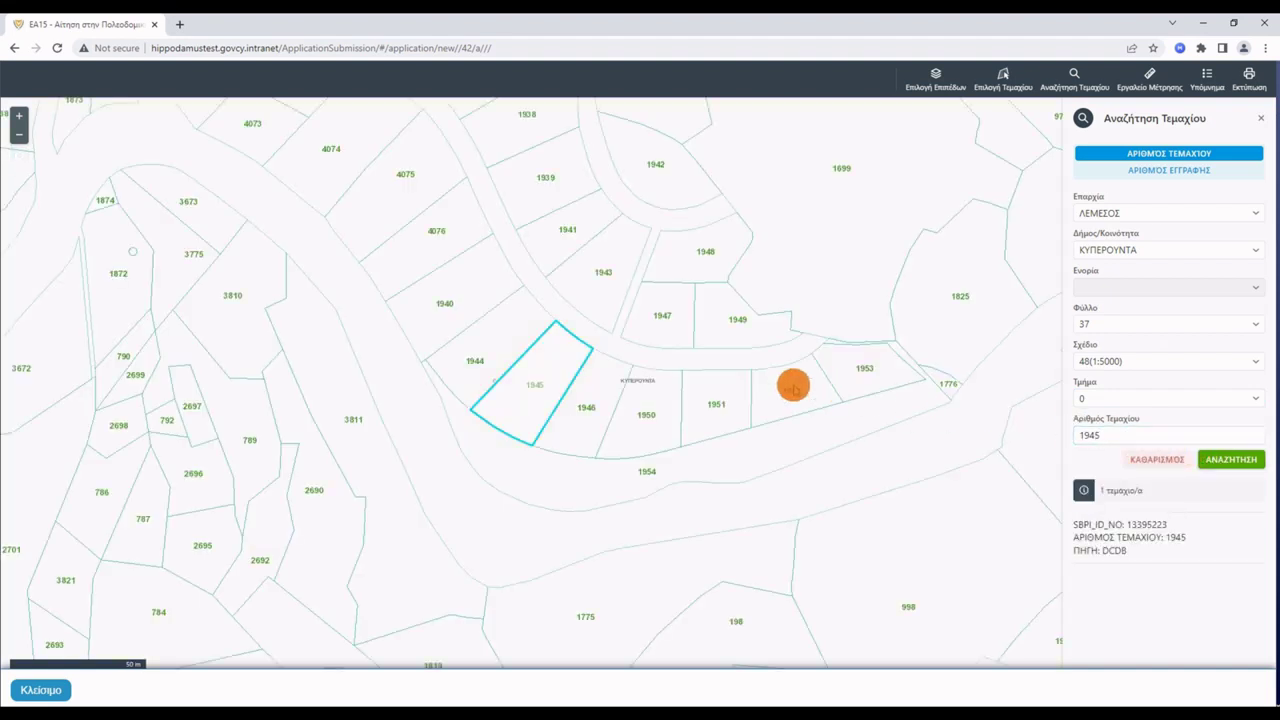
Select parcel 1945 on the map and register it in the application.
click(537, 368)
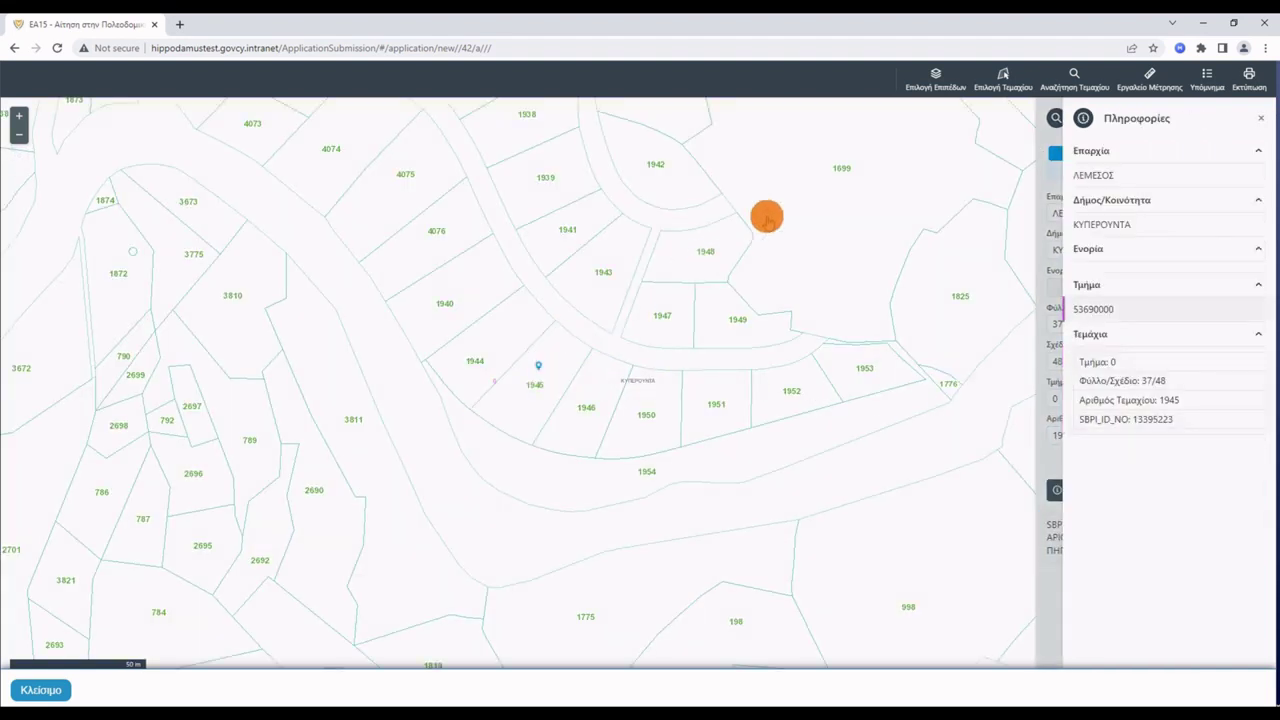
click(1005, 88)
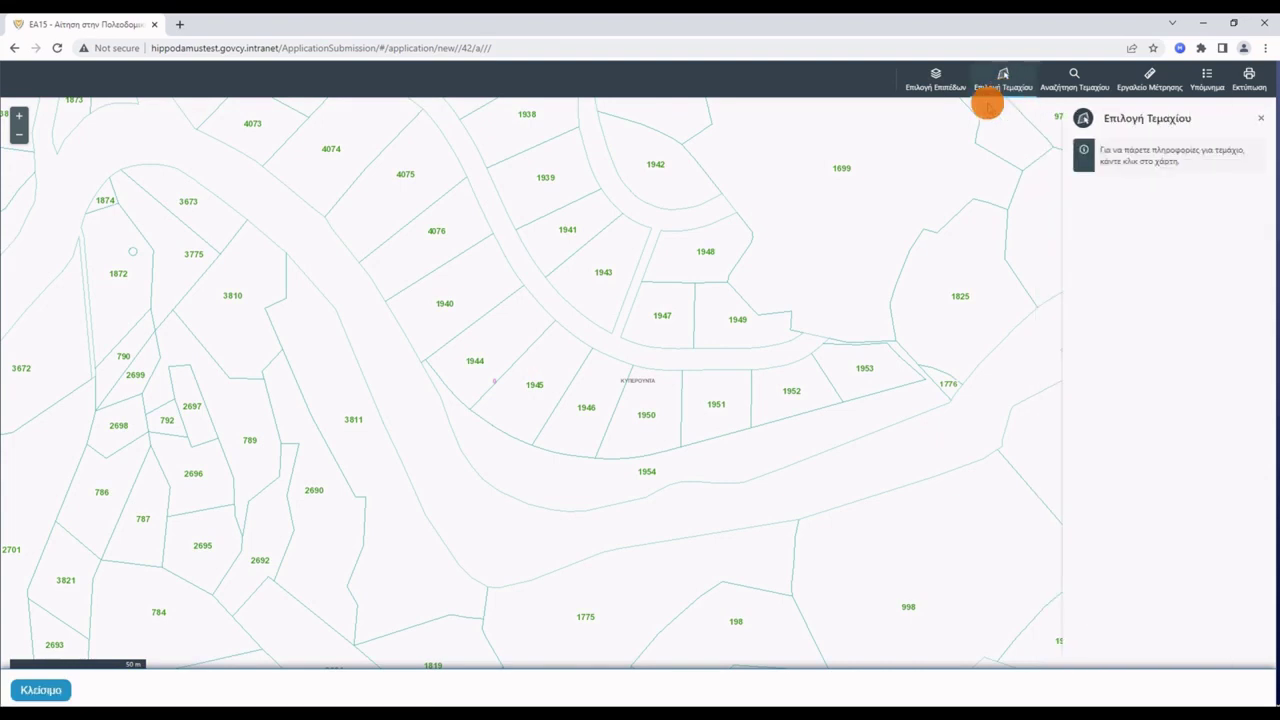
click(550, 366)
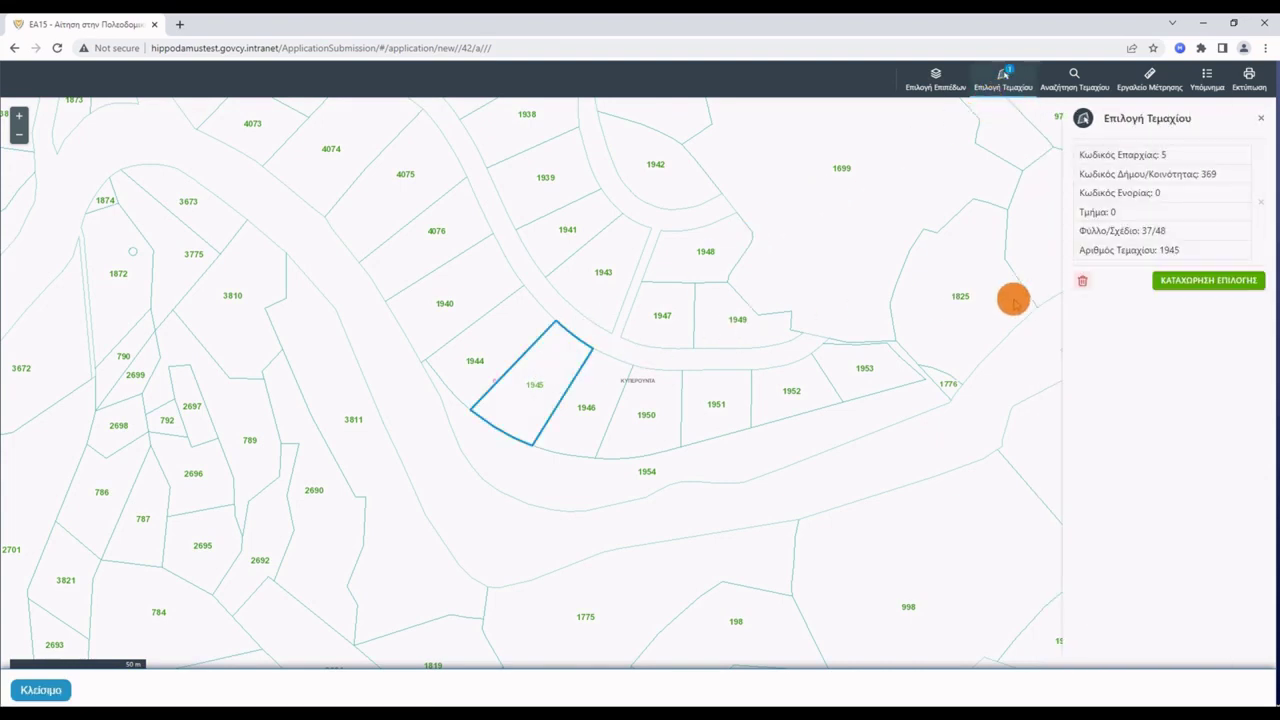
click(1203, 283)
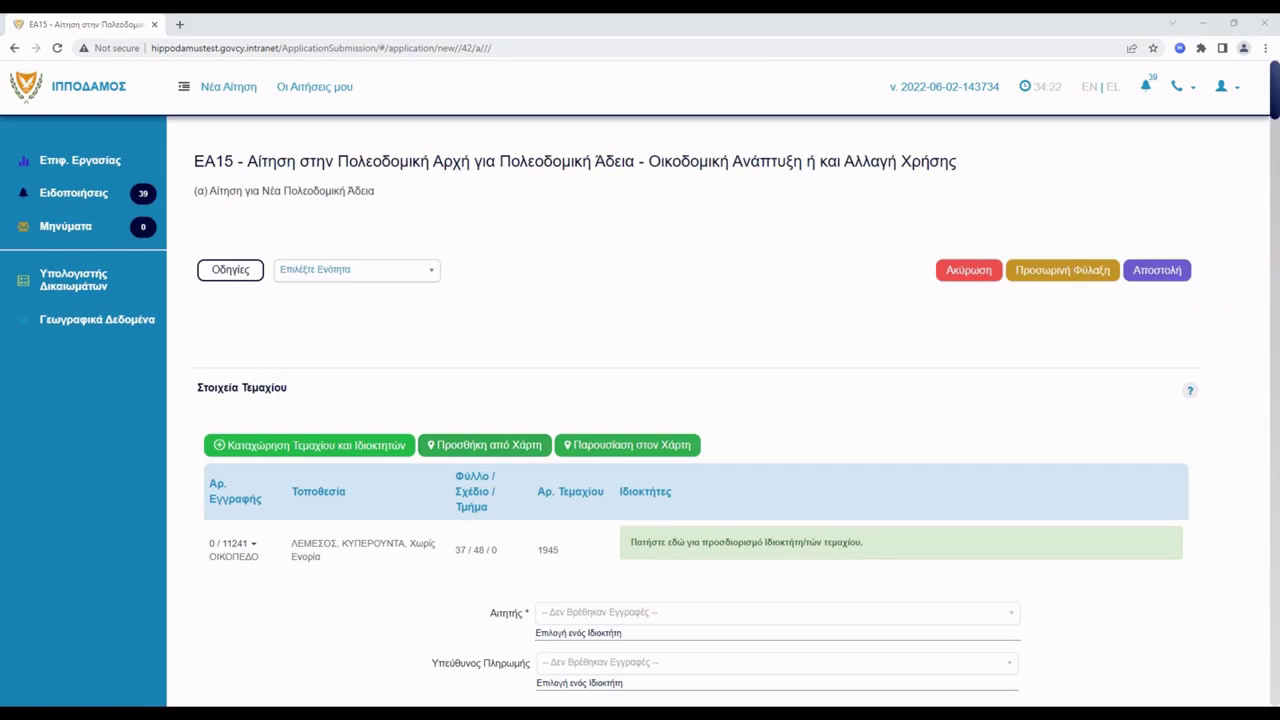
In the parcel's owner form, fill in the owner's identity number, first name and surname.
click(888, 542)
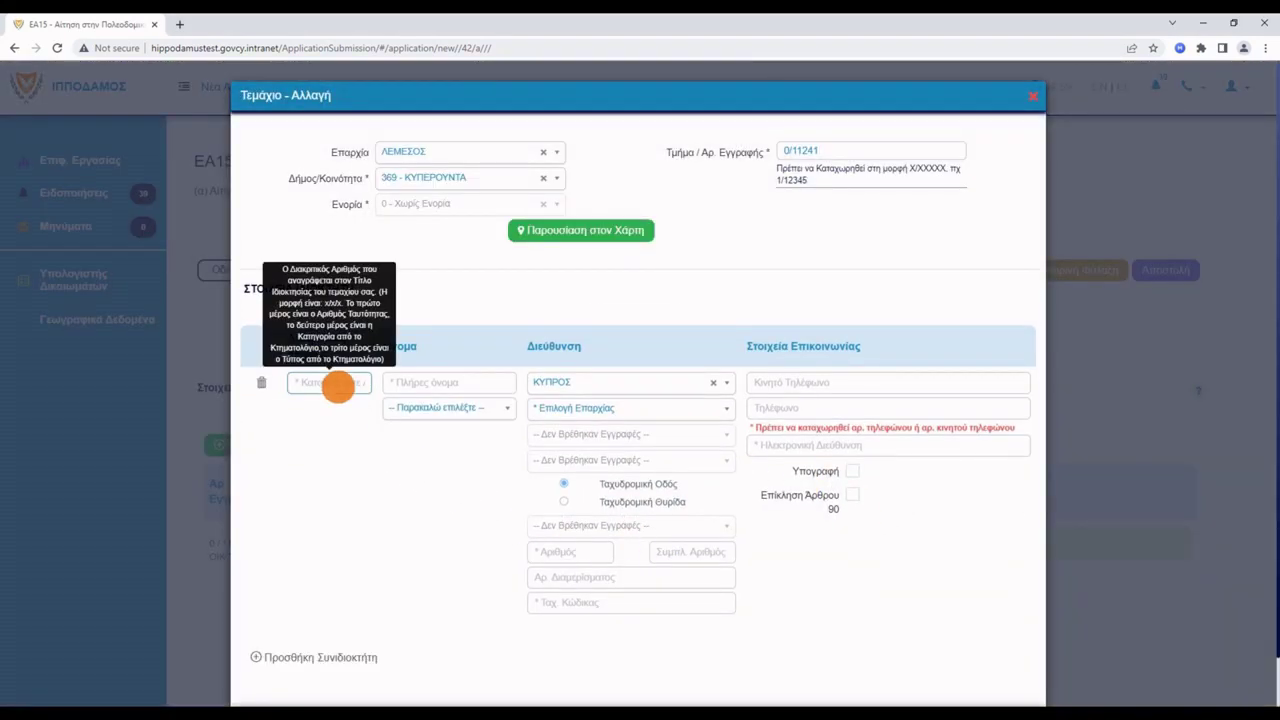
click(344, 408)
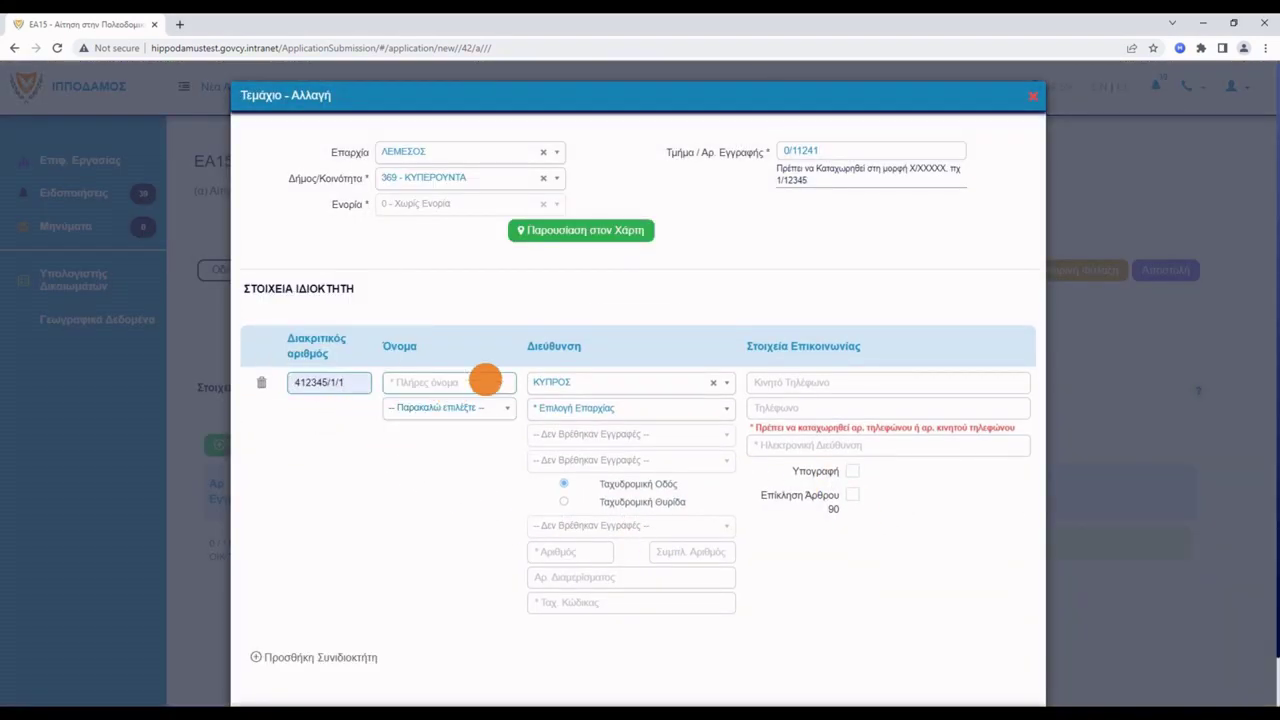
click(485, 380)
click(470, 412)
click(466, 408)
click(470, 440)
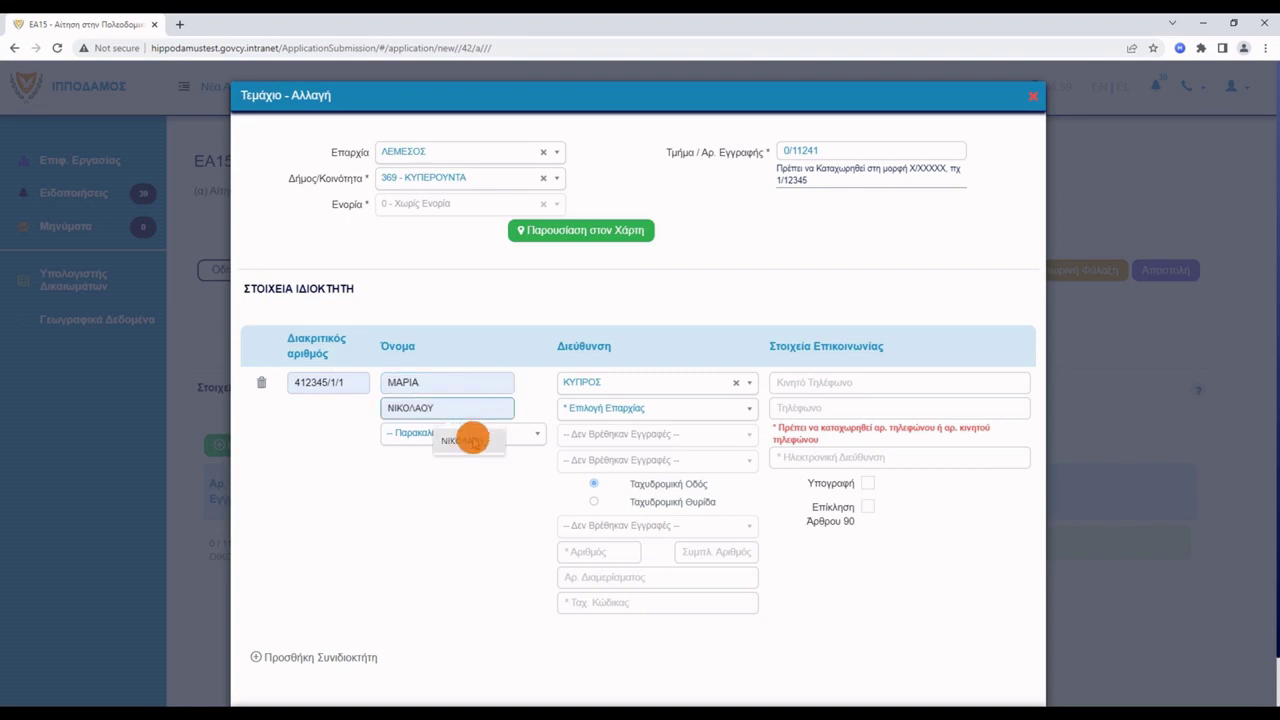
Enter the owner's postal address: district, municipality, parish, street, number and postcode.
click(712, 408)
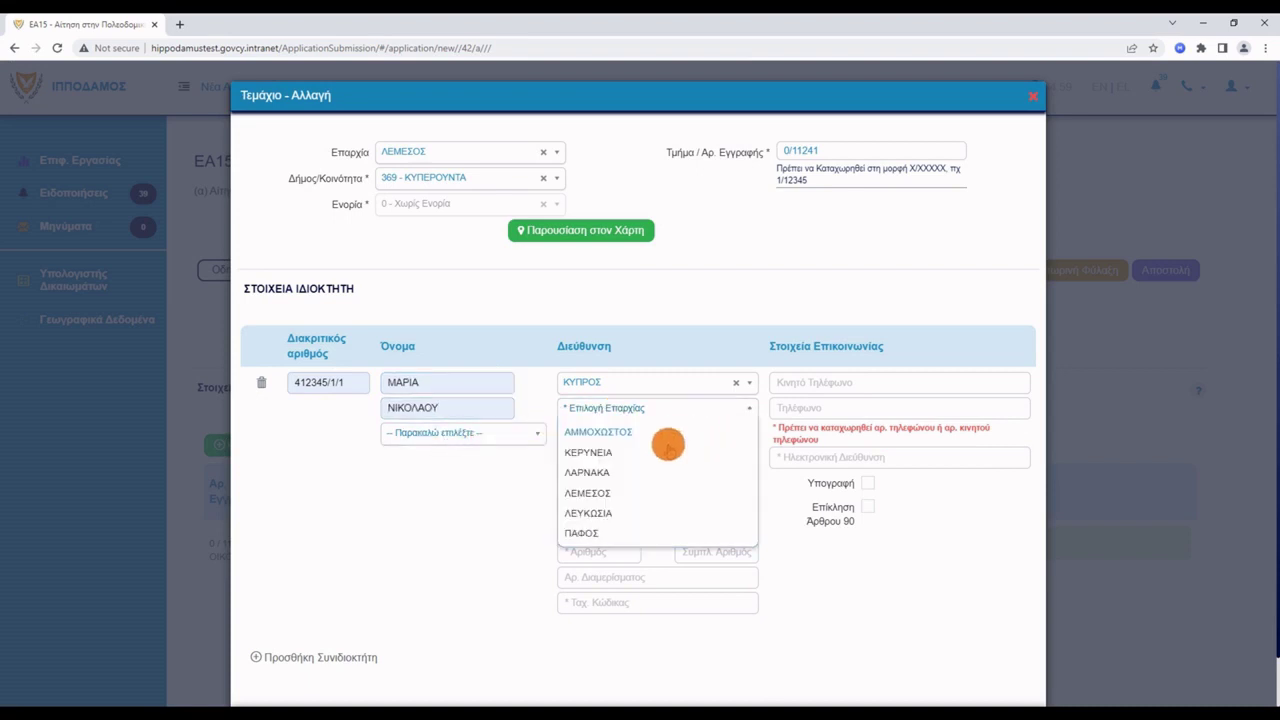
click(598, 513)
click(714, 434)
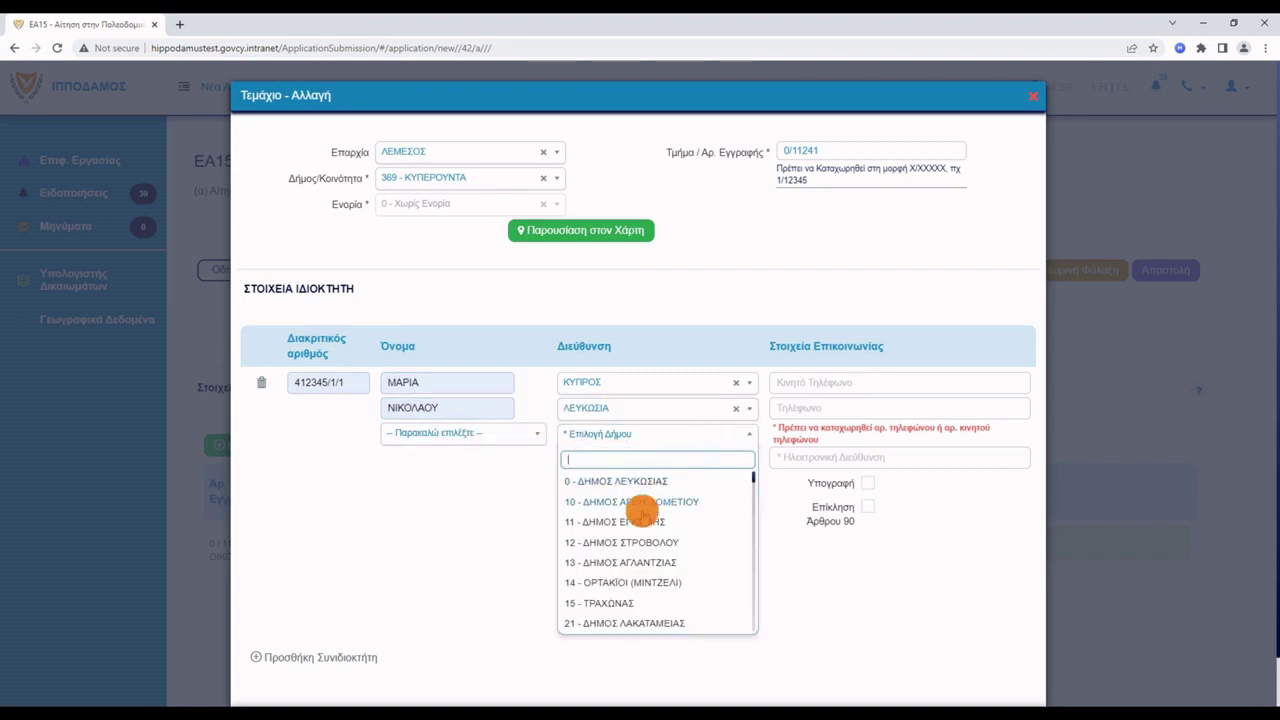
click(612, 621)
click(700, 461)
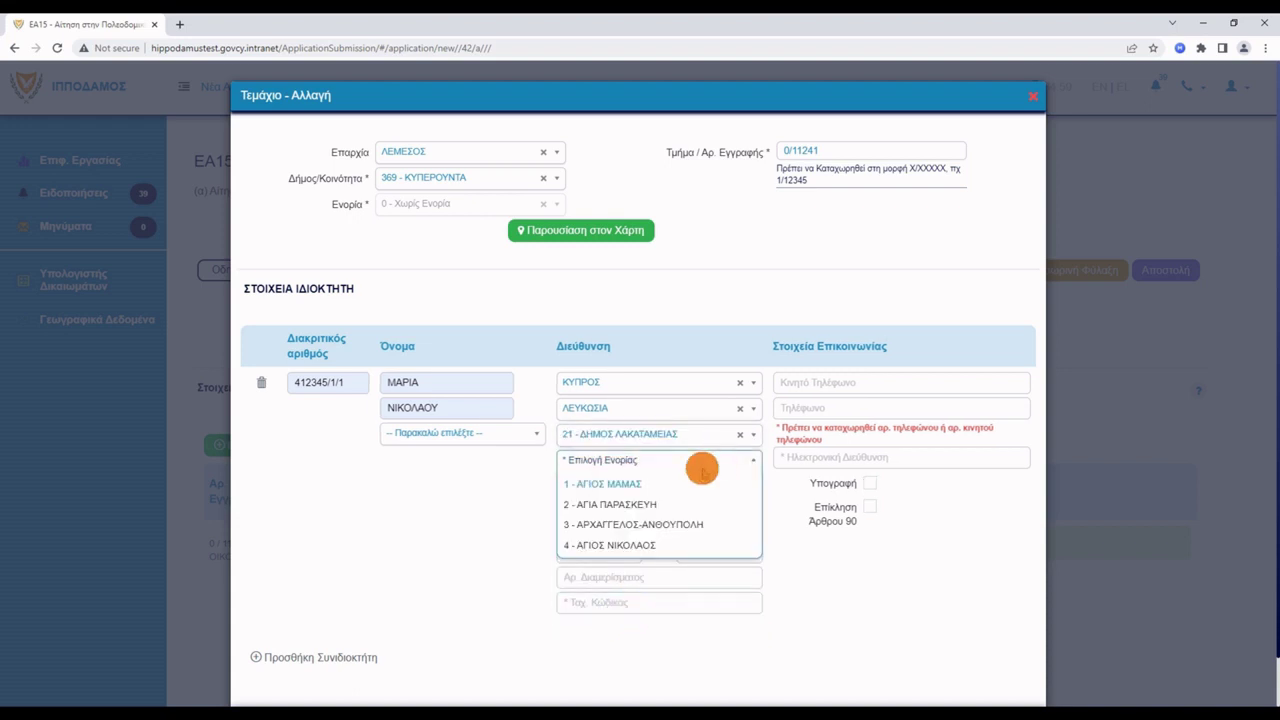
click(660, 524)
click(651, 524)
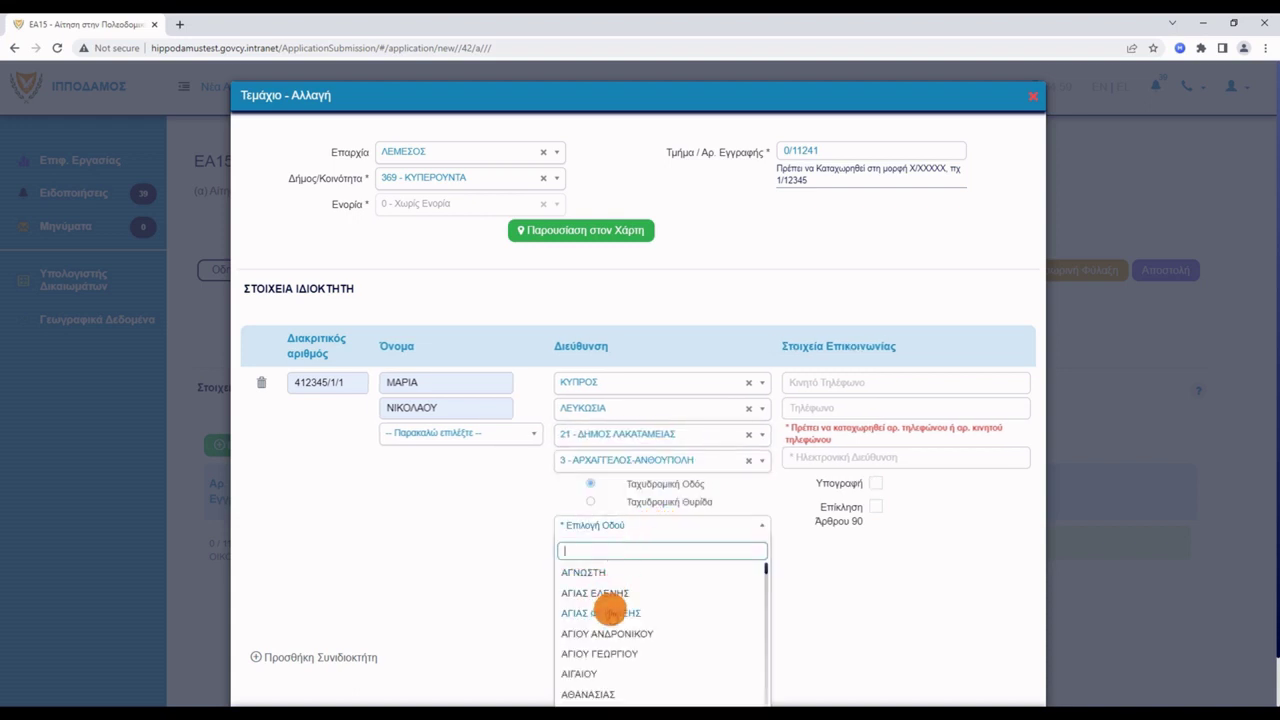
click(607, 609)
click(606, 553)
text(30)
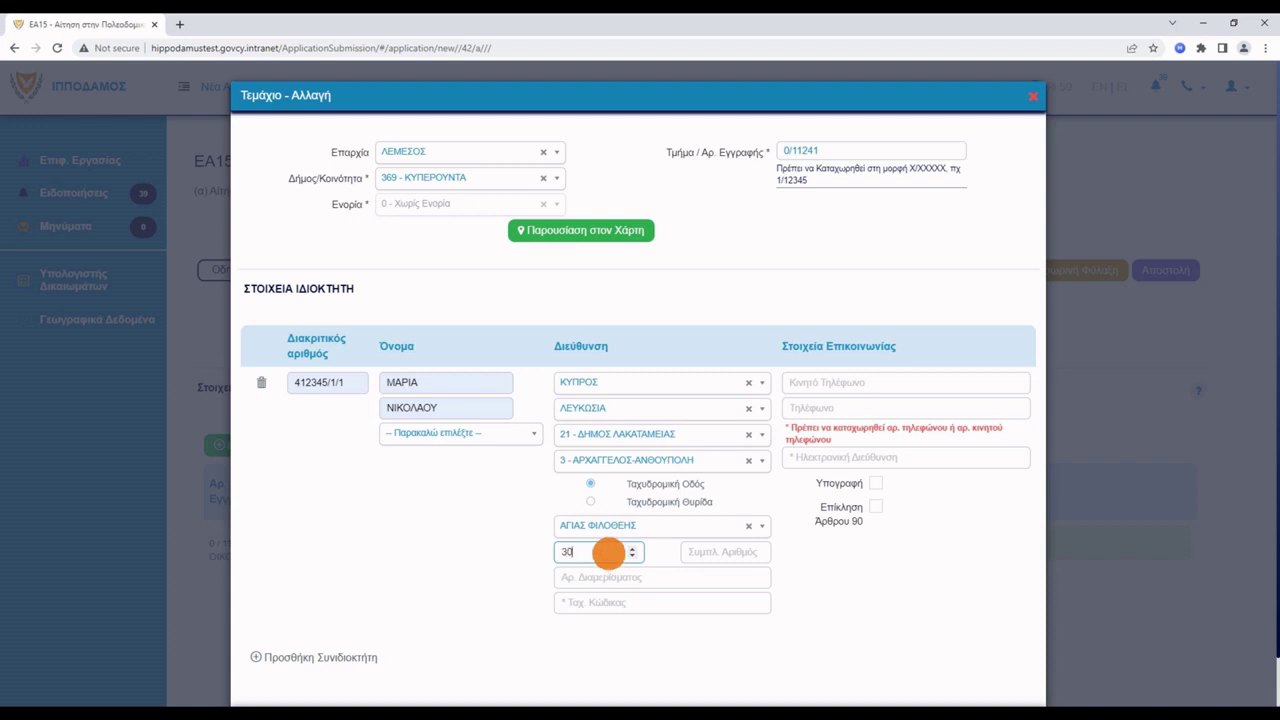
text(1)
click(617, 602)
text(1212)
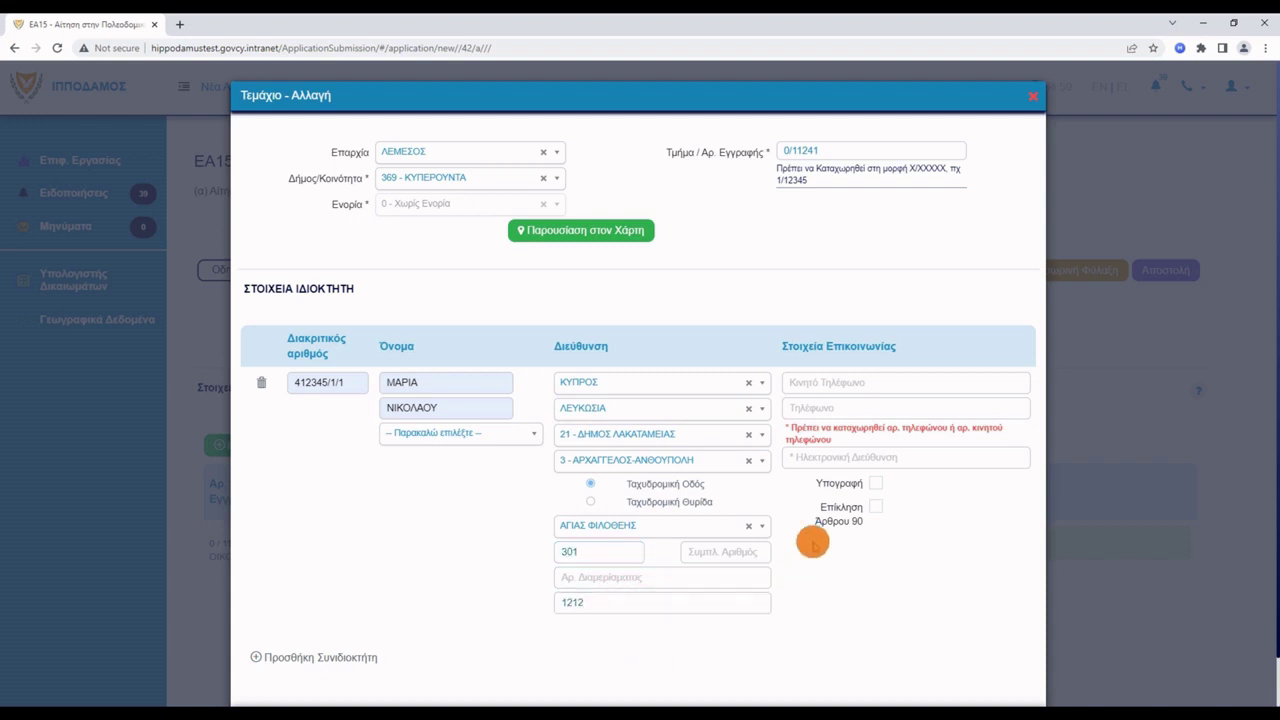
click(866, 382)
Add the owner's mobile number and e-mail, tick Υπογραφή, and save the owner.
click(877, 414)
click(873, 455)
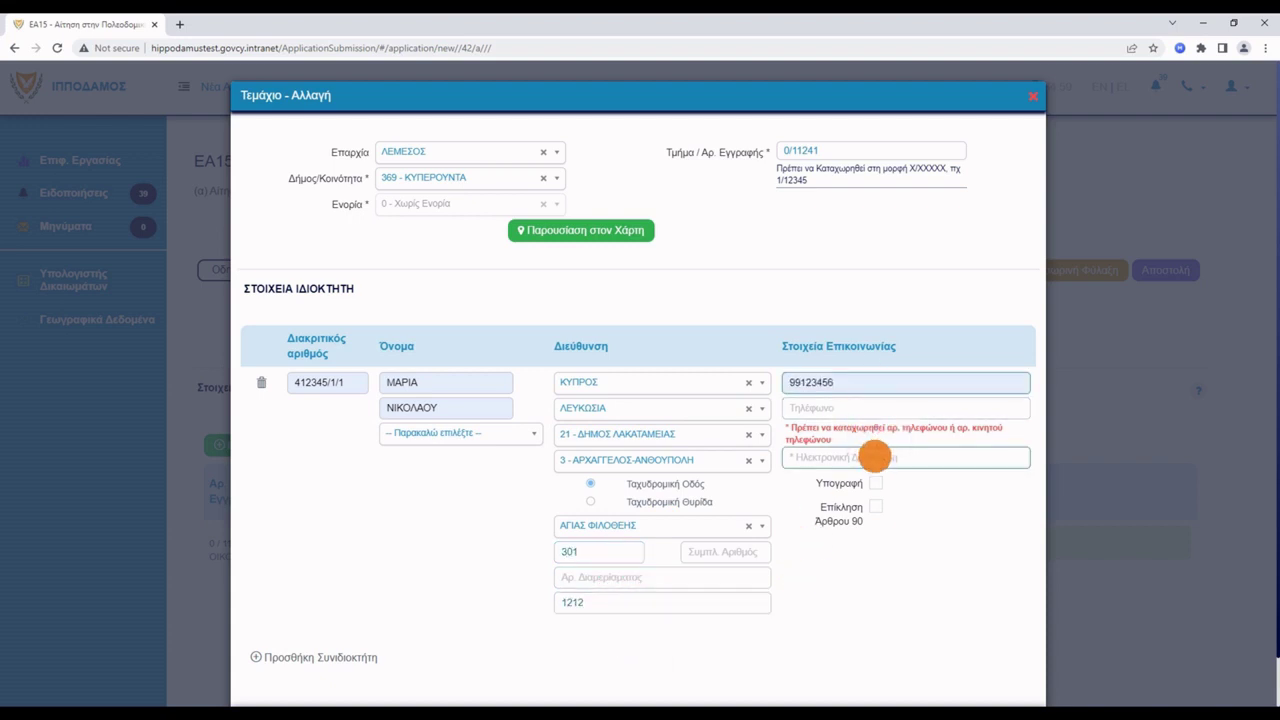
click(895, 486)
click(876, 485)
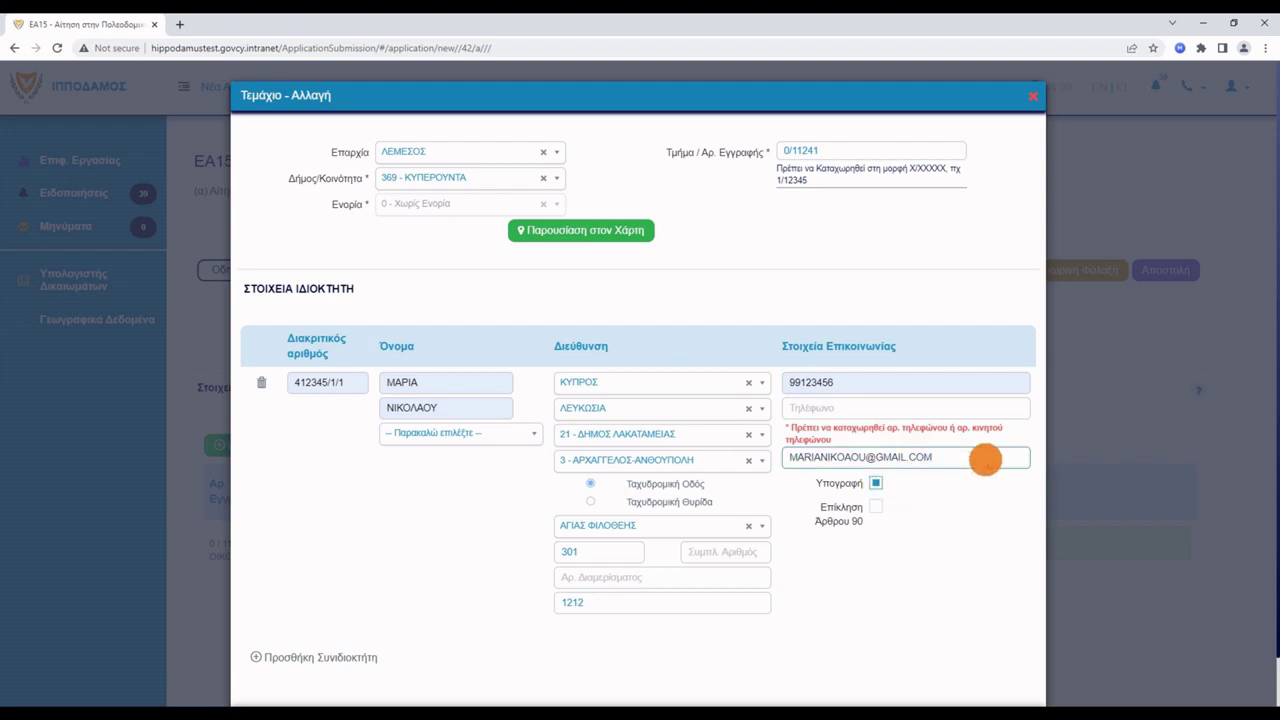
scroll(980, 457, down, 1)
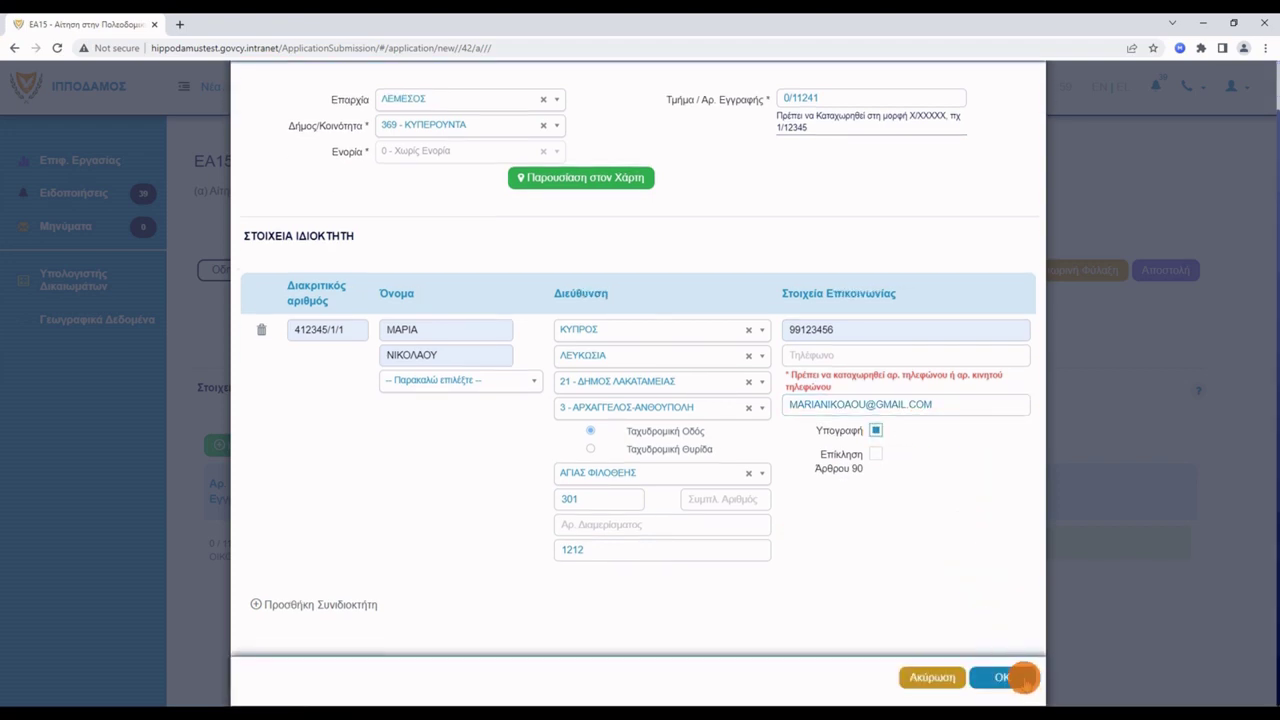
click(1025, 677)
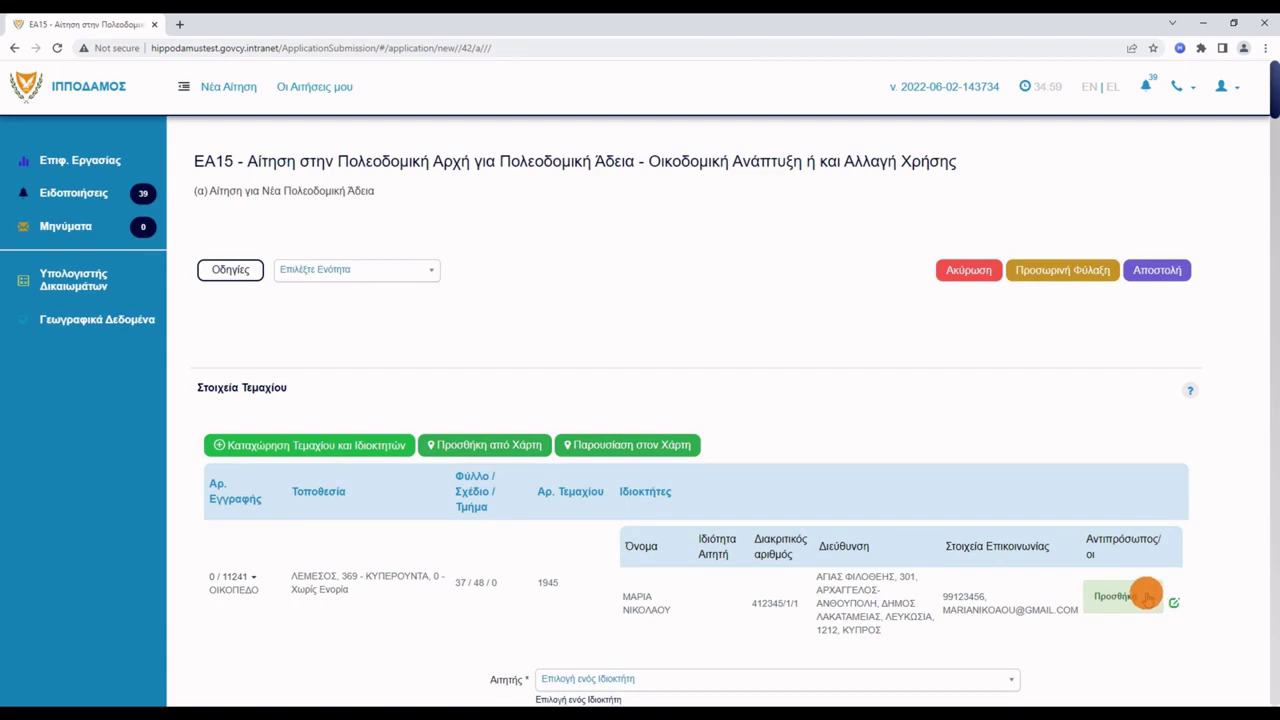
Add the second registered person as the owner's representative, type Διαχειριστής.
click(1144, 596)
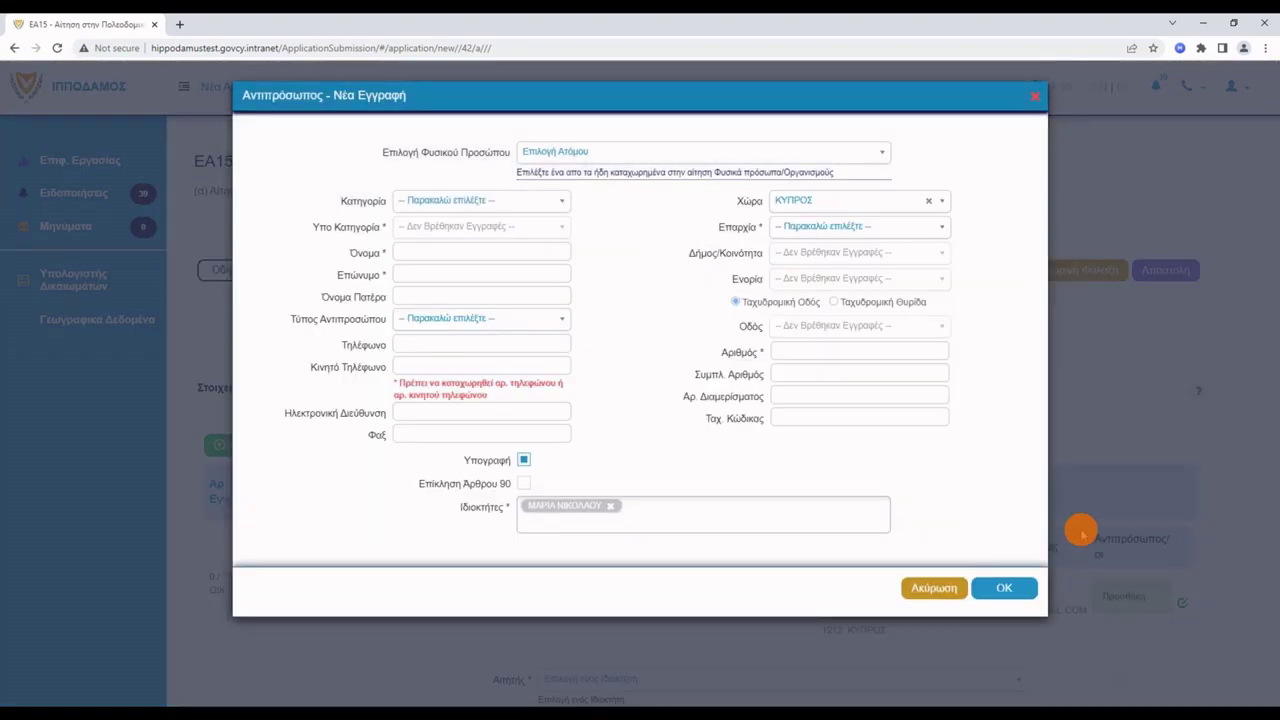
click(781, 150)
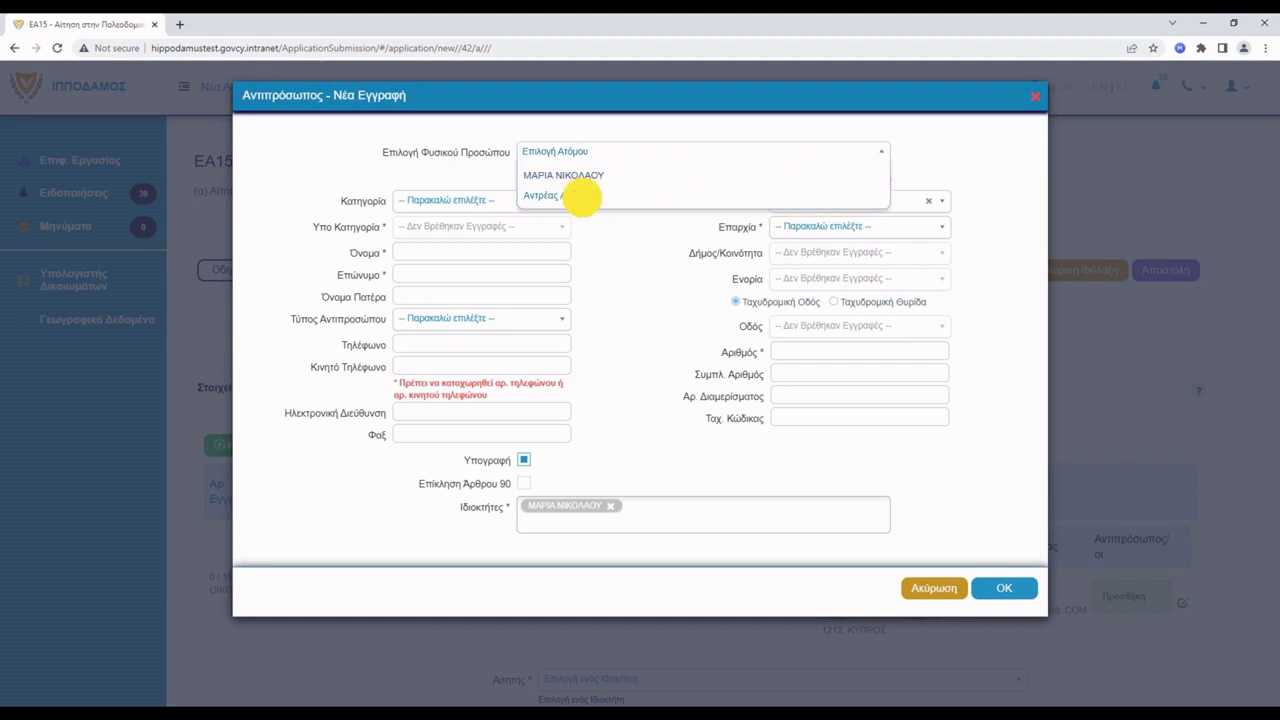
click(560, 195)
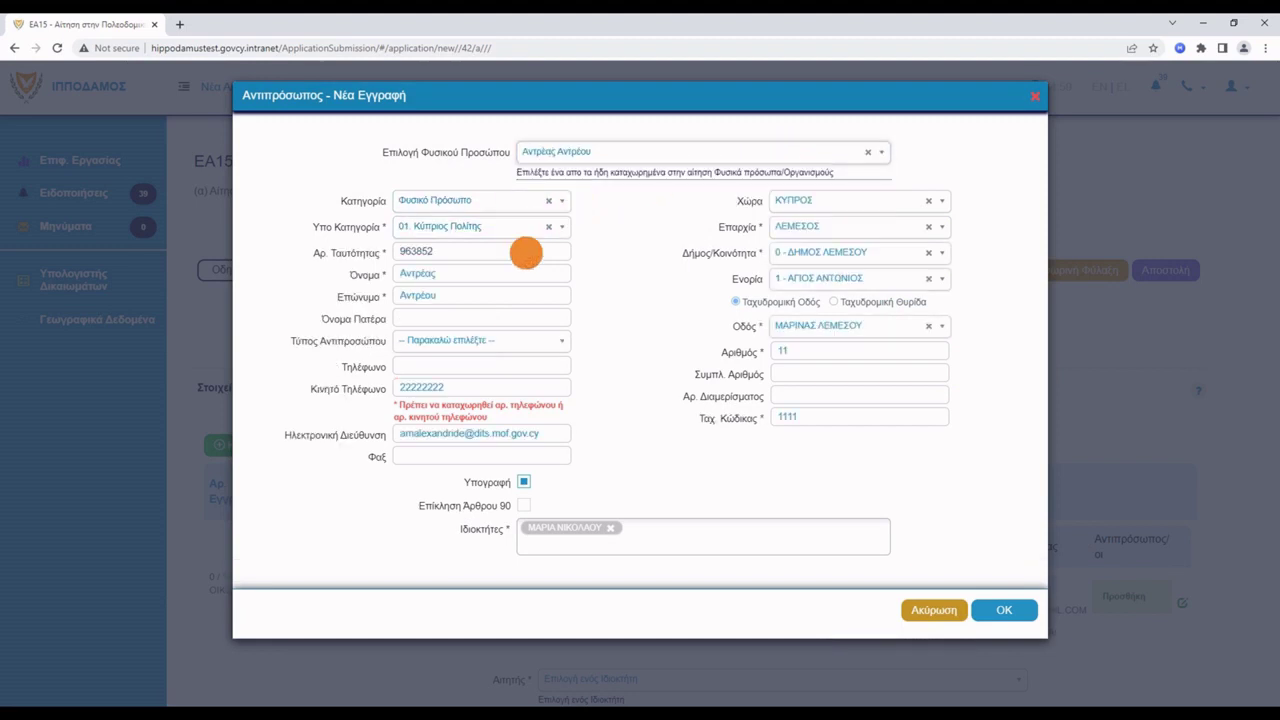
click(514, 344)
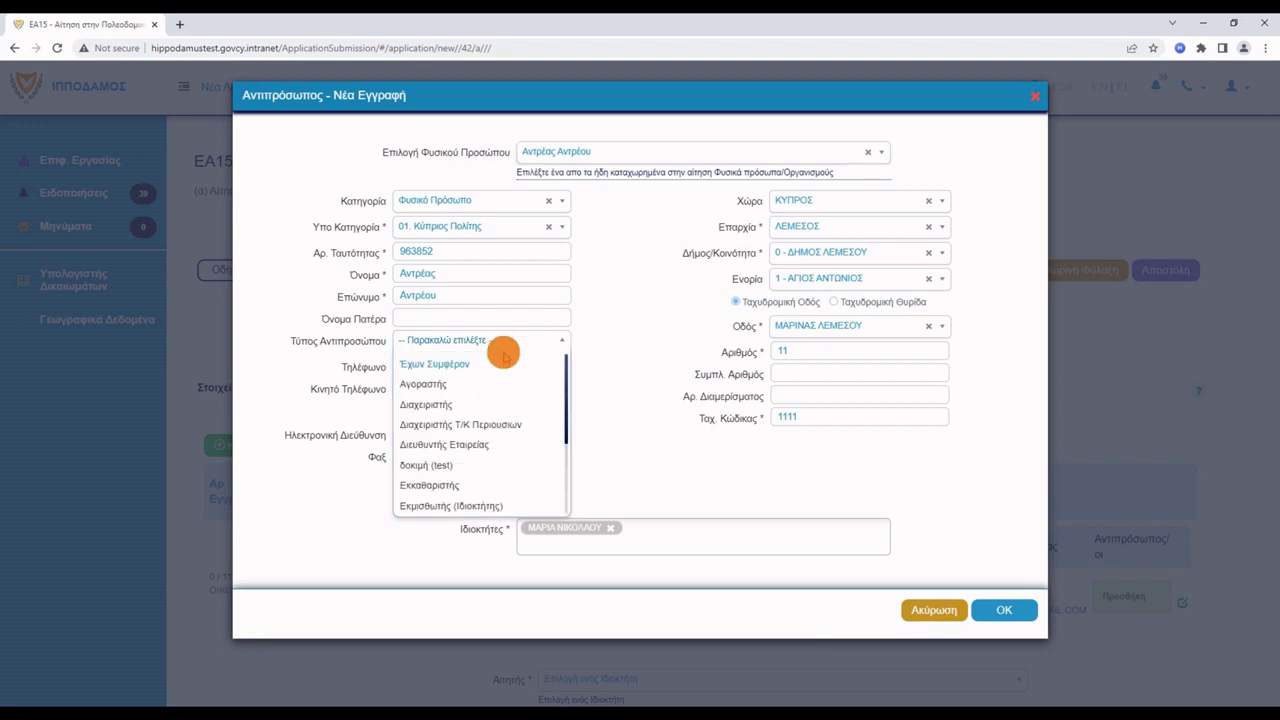
click(440, 403)
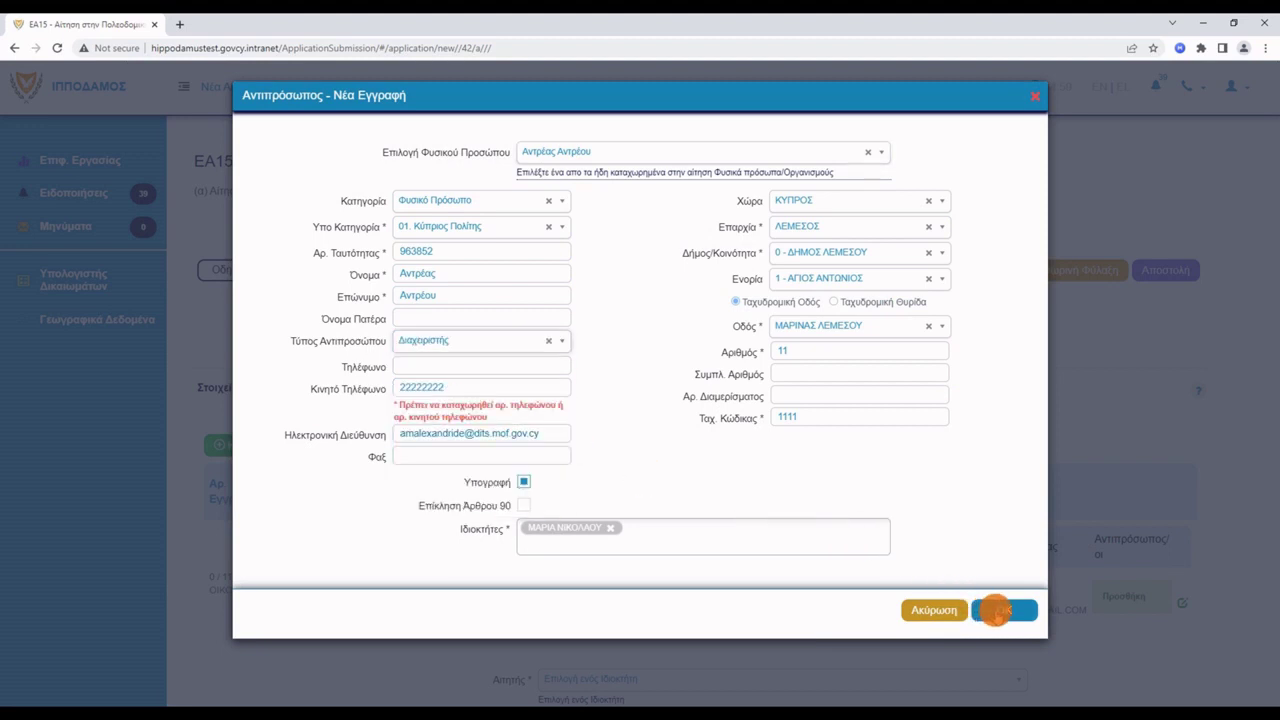
click(998, 610)
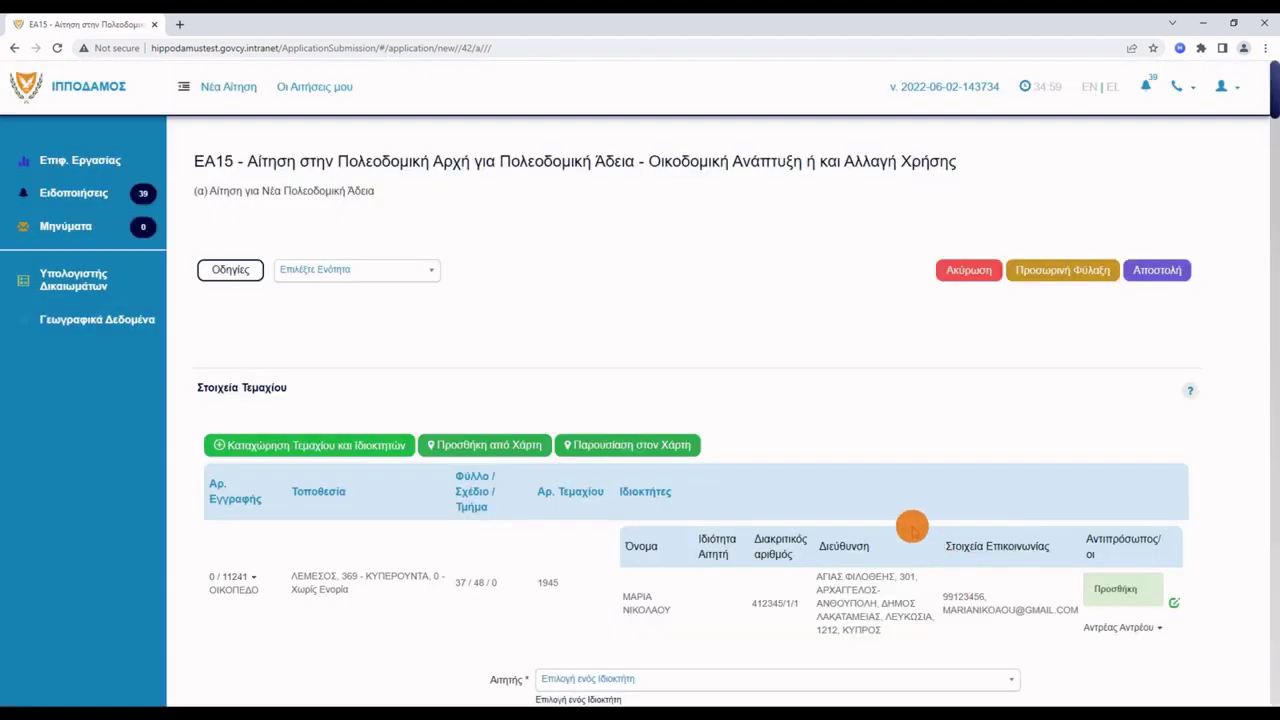
Choose the parcel owner in both the Αιτητής and Υπεύθυνος Πληρωμής dropdowns.
scroll(912, 527, down, 1)
scroll(912, 527, down, 5)
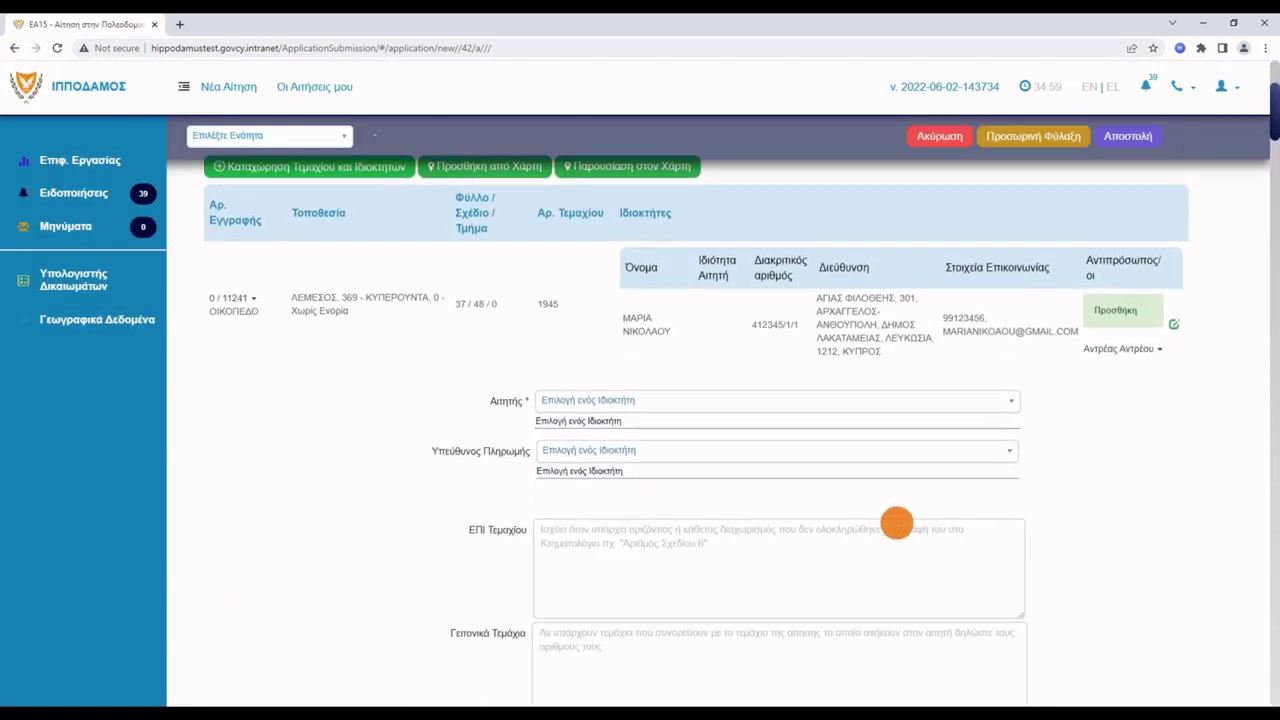
click(791, 381)
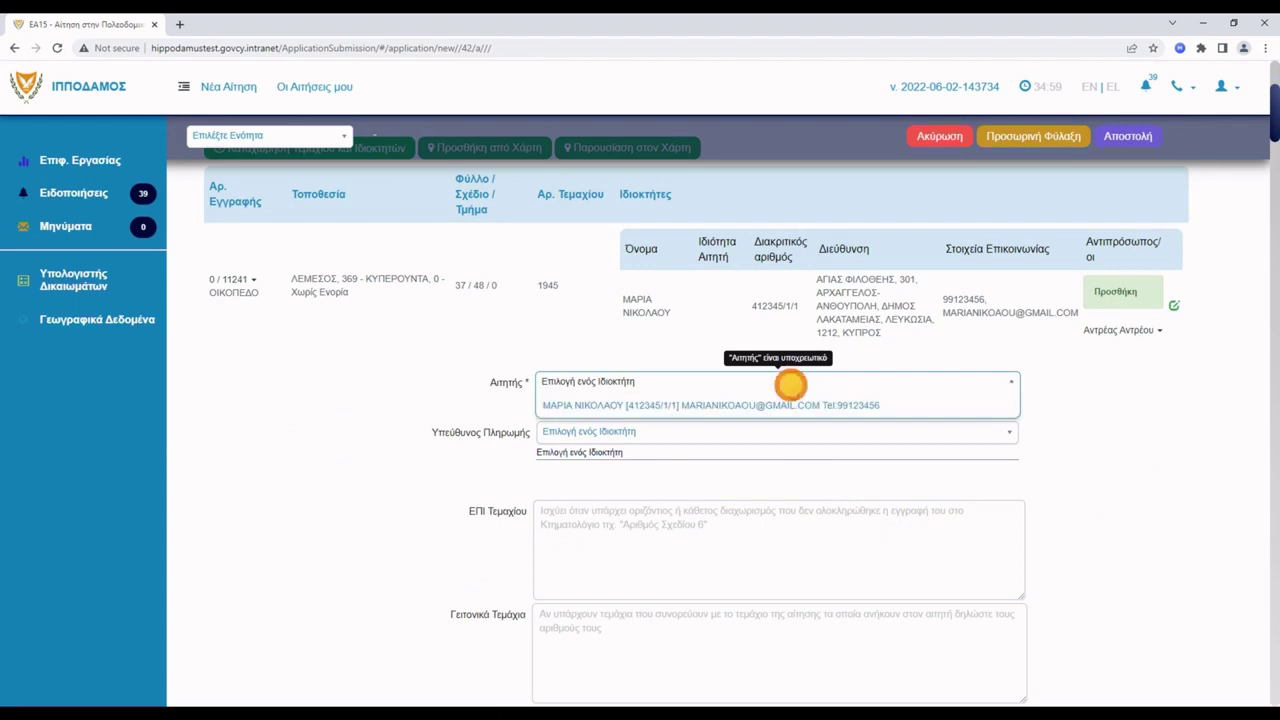
click(740, 405)
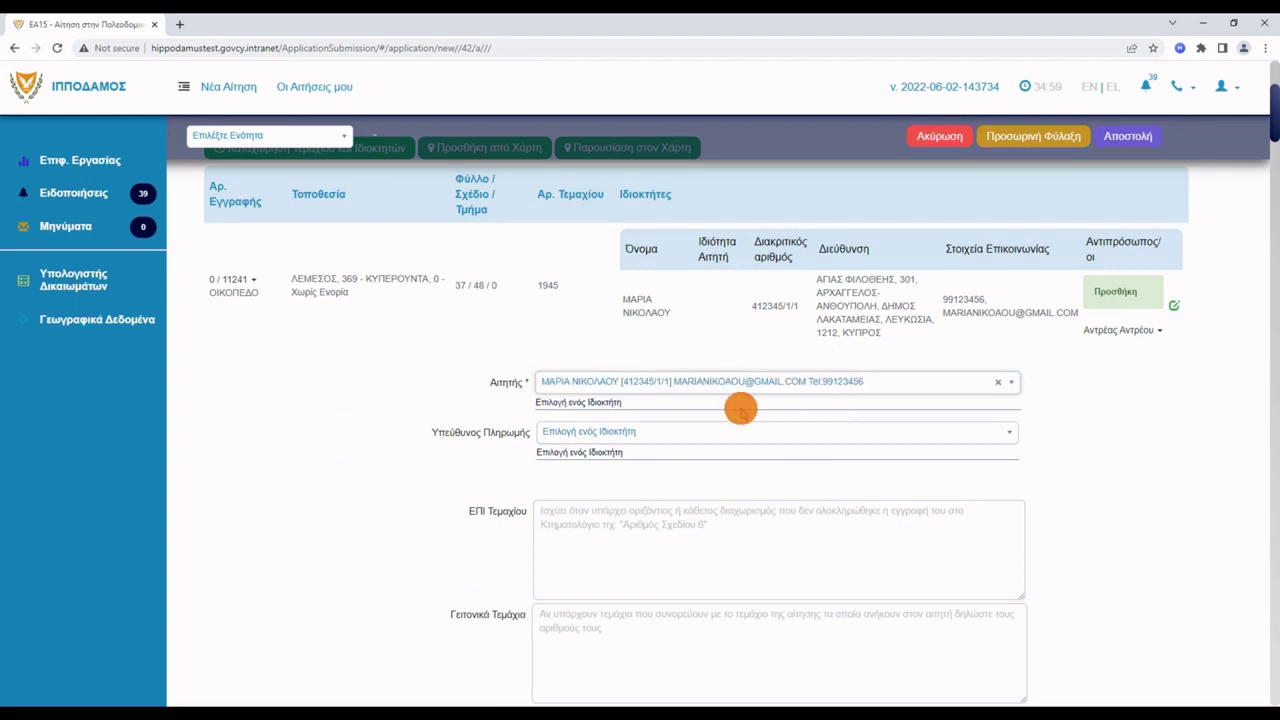
click(723, 430)
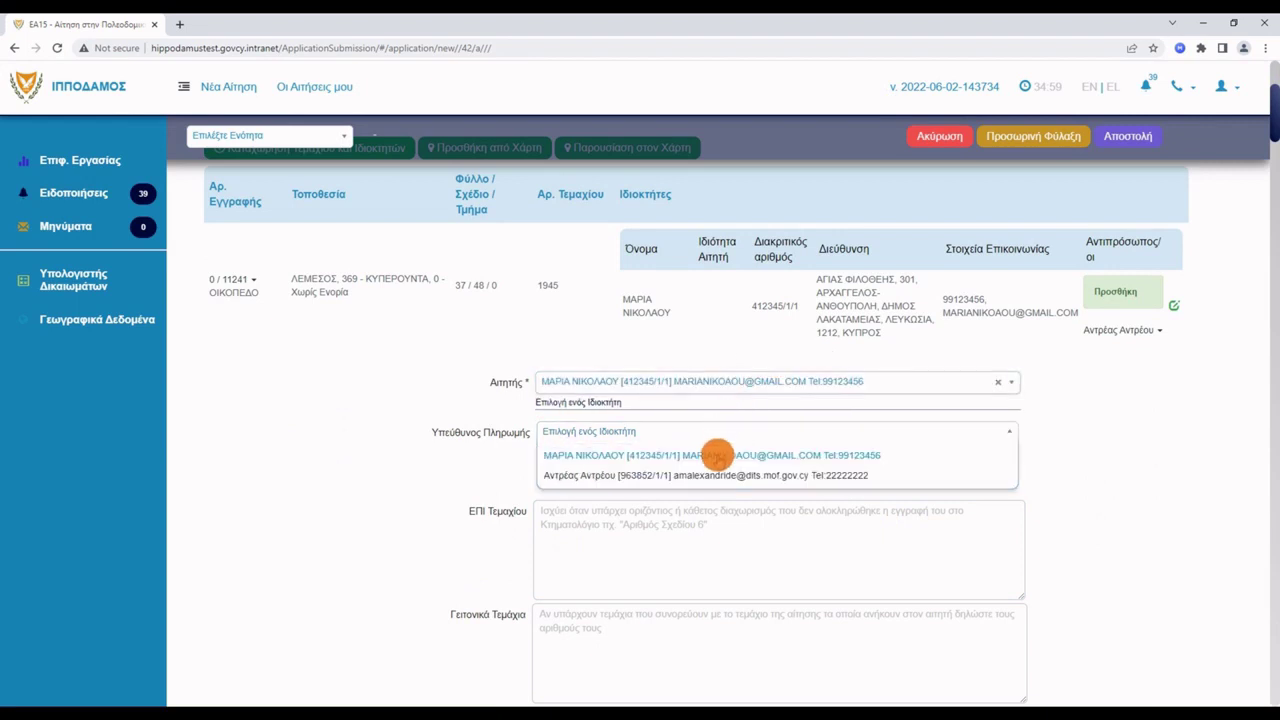
click(717, 455)
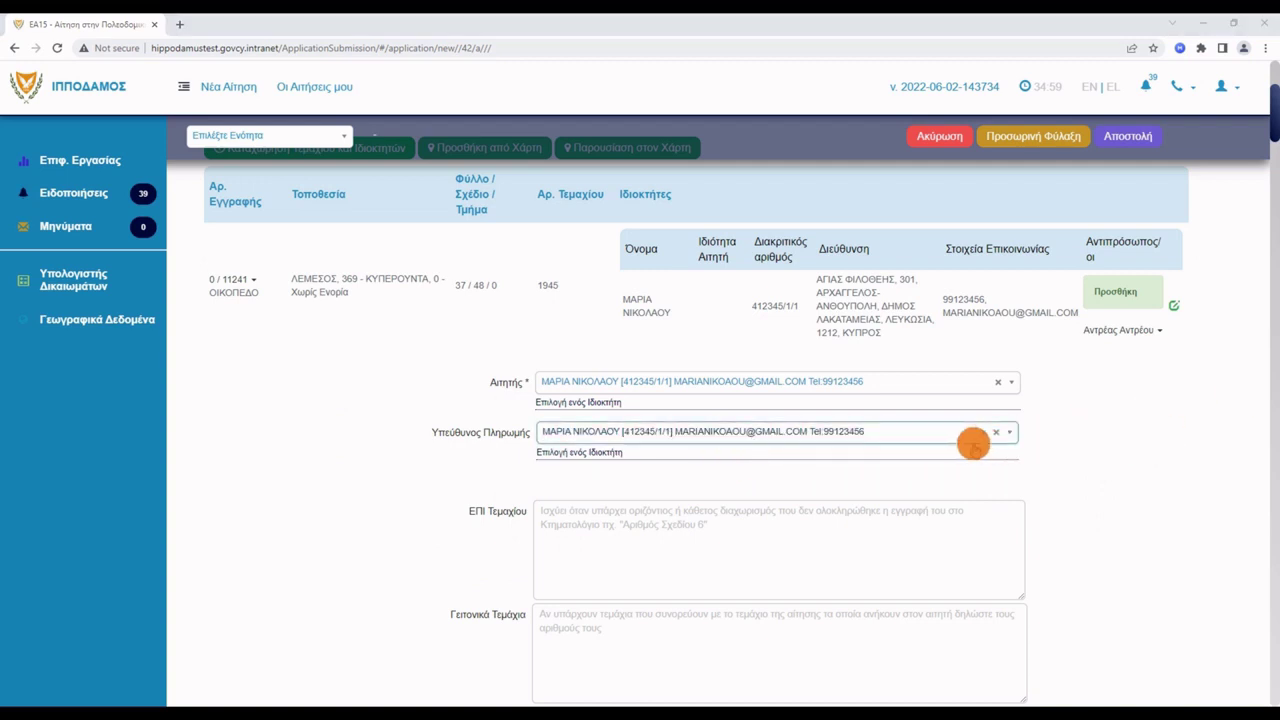
scroll(896, 460, down, 2)
scroll(896, 460, down, 4)
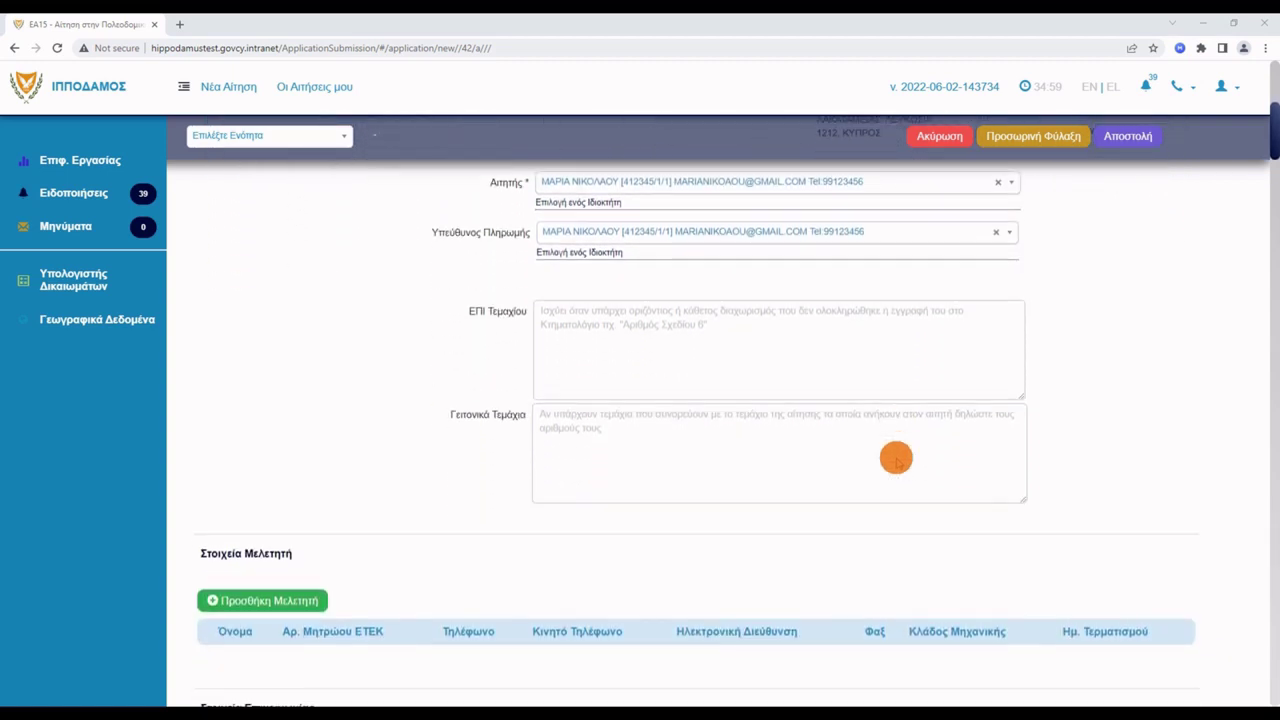
scroll(896, 460, down, 2)
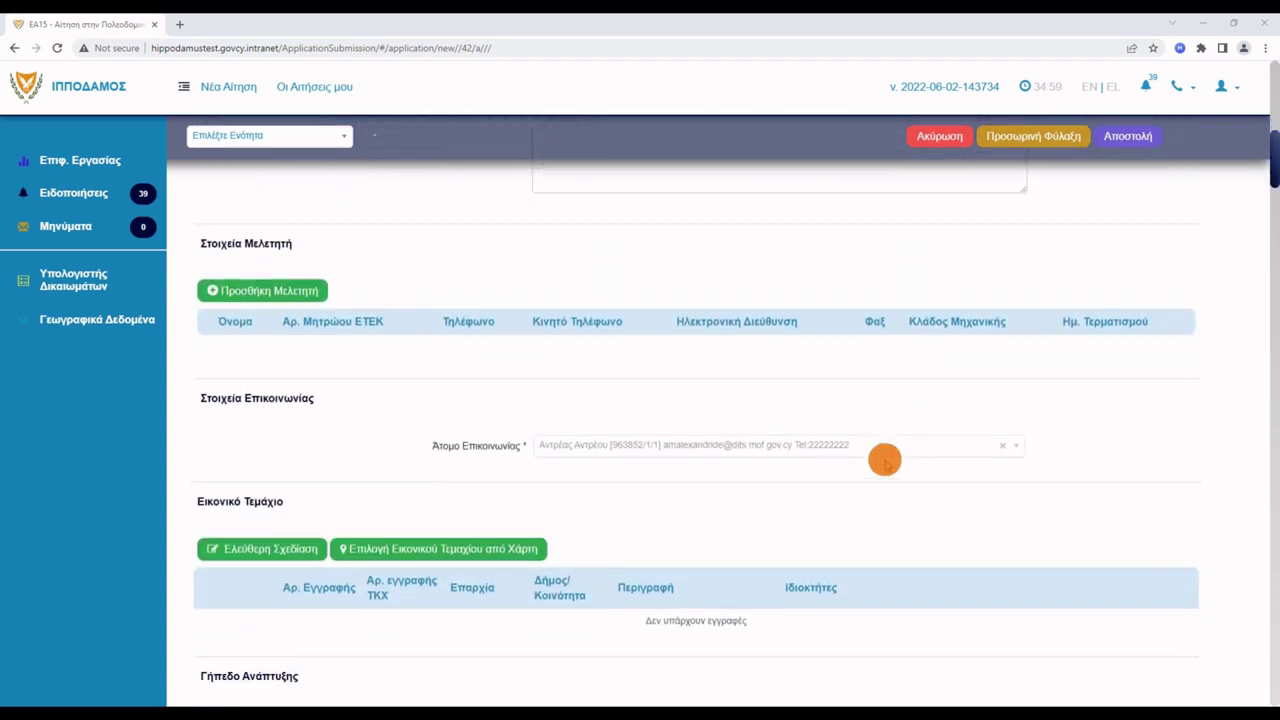
Add the representative as study engineer with discipline Αρχιτέκτονας and his ETEK registration number.
click(303, 267)
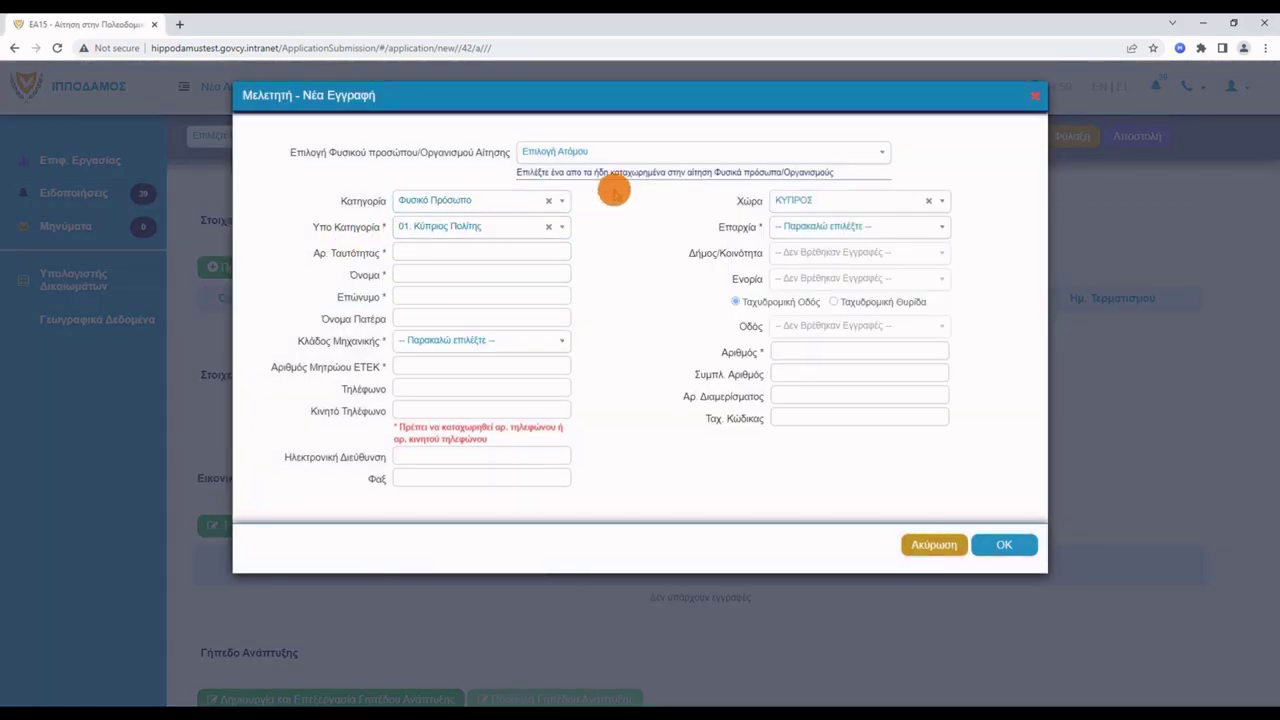
click(751, 156)
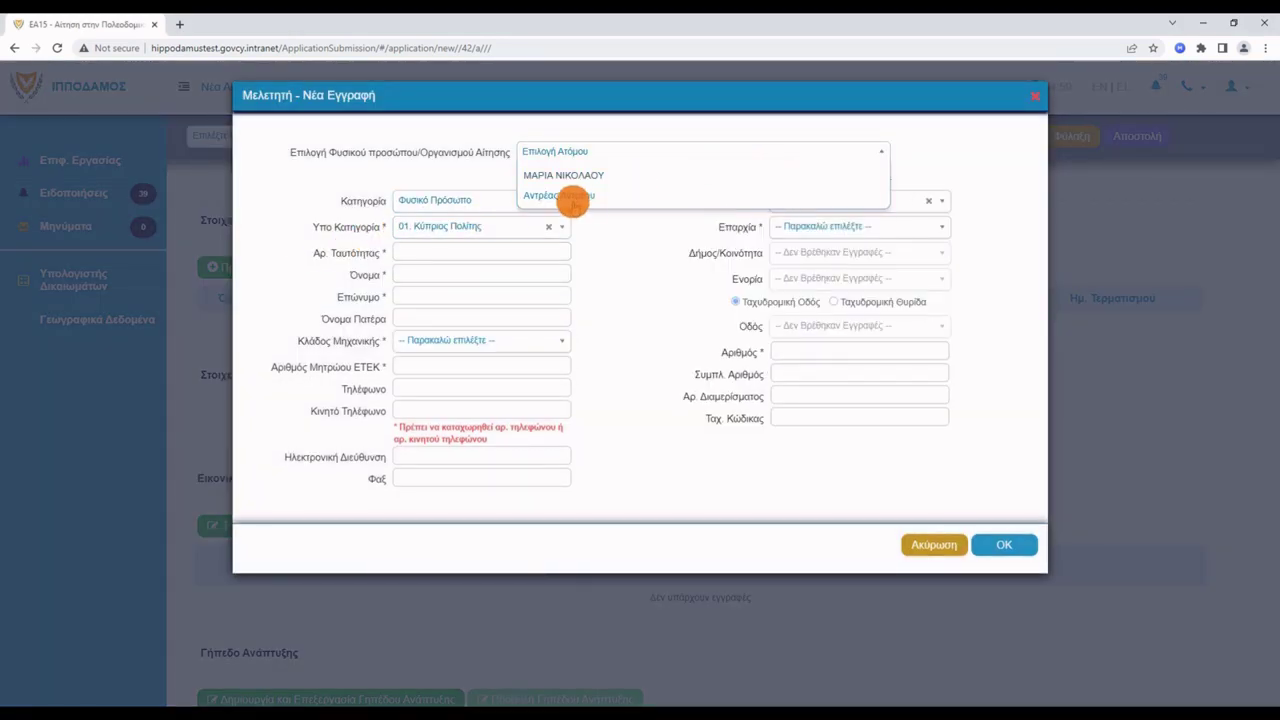
click(571, 197)
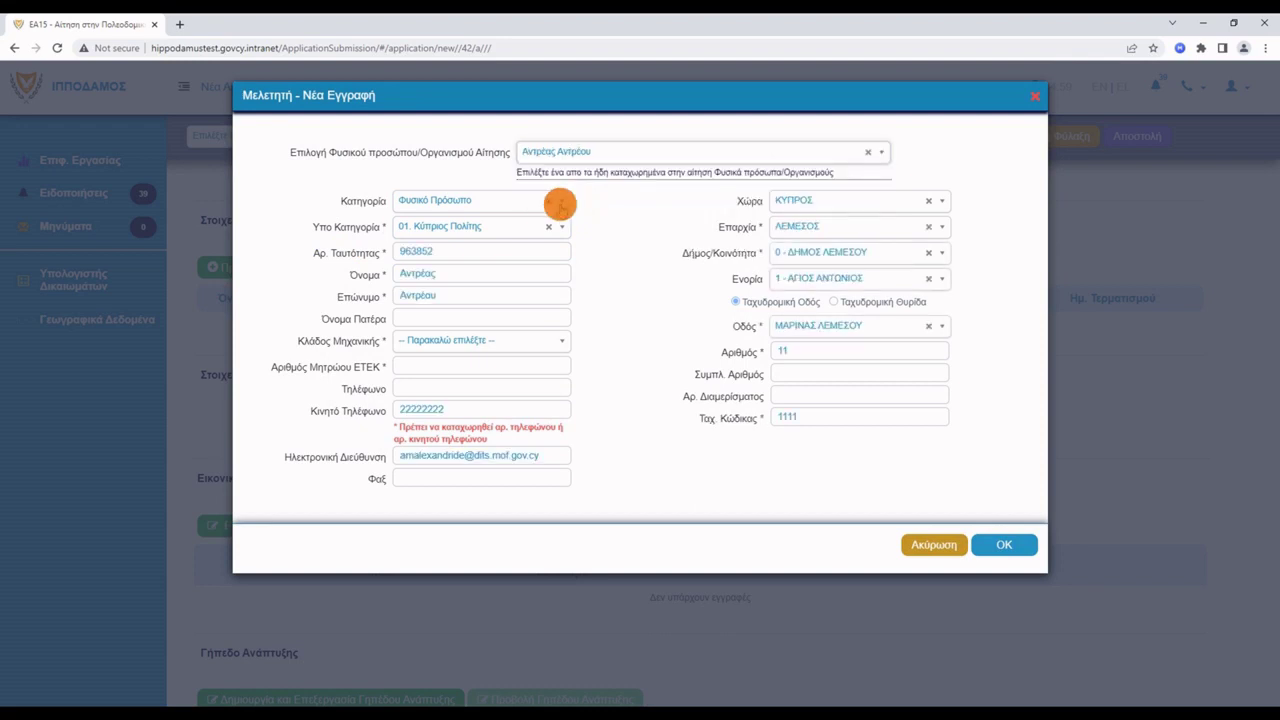
click(554, 340)
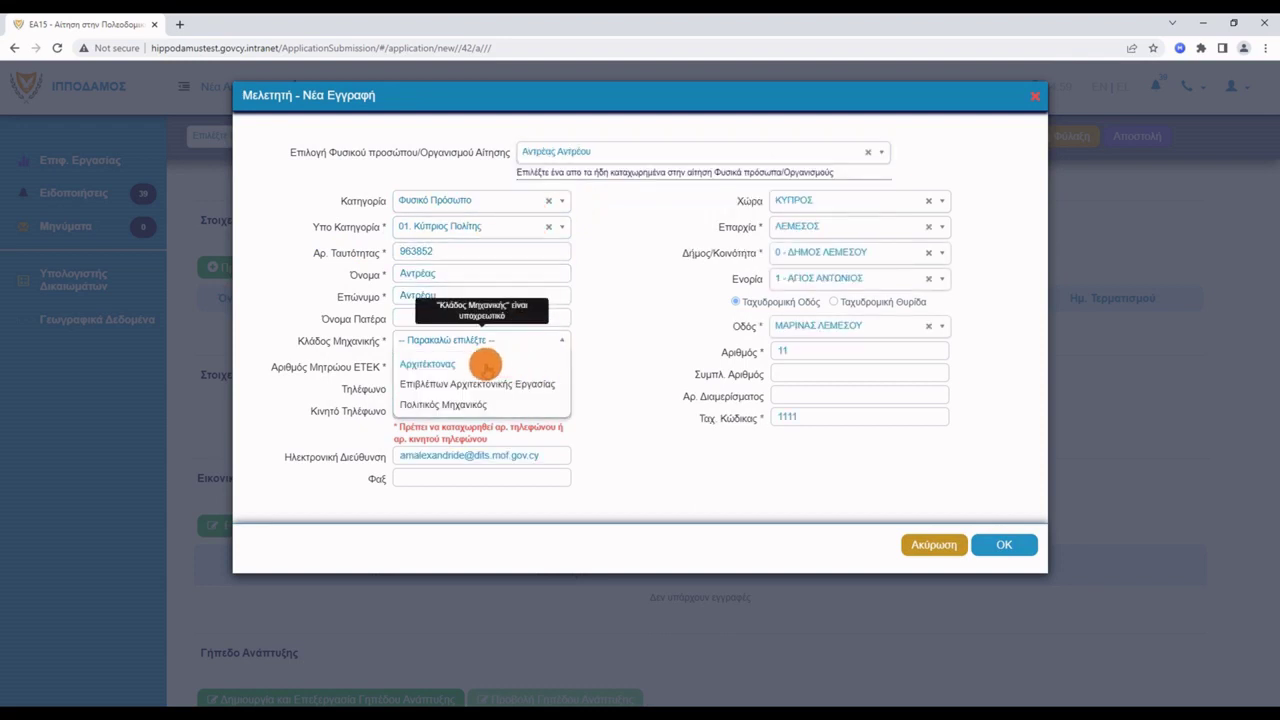
click(450, 366)
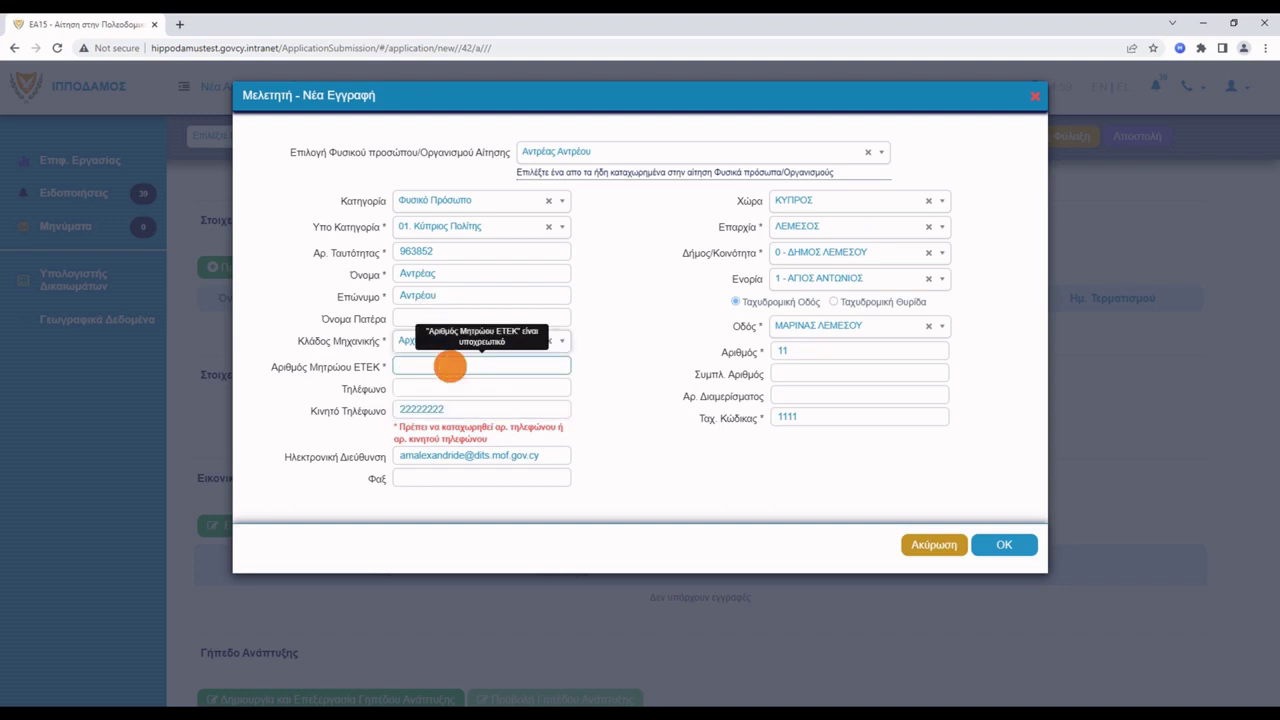
click(475, 393)
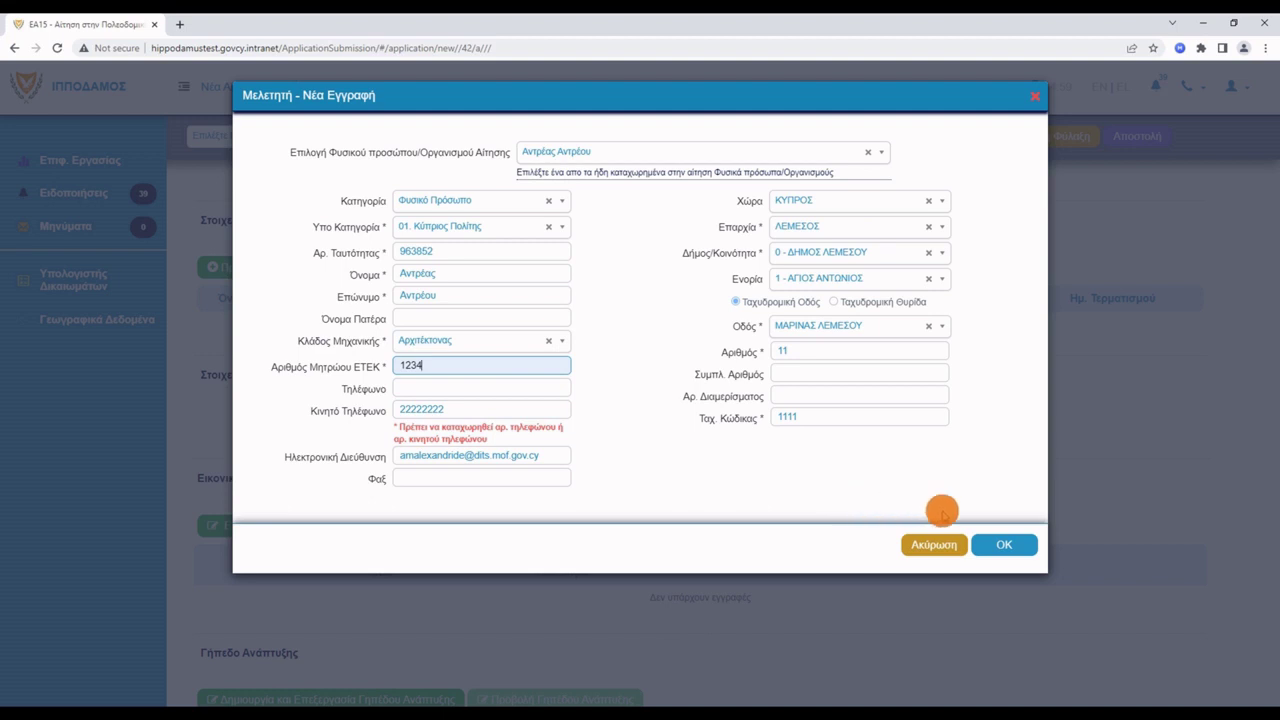
click(1016, 545)
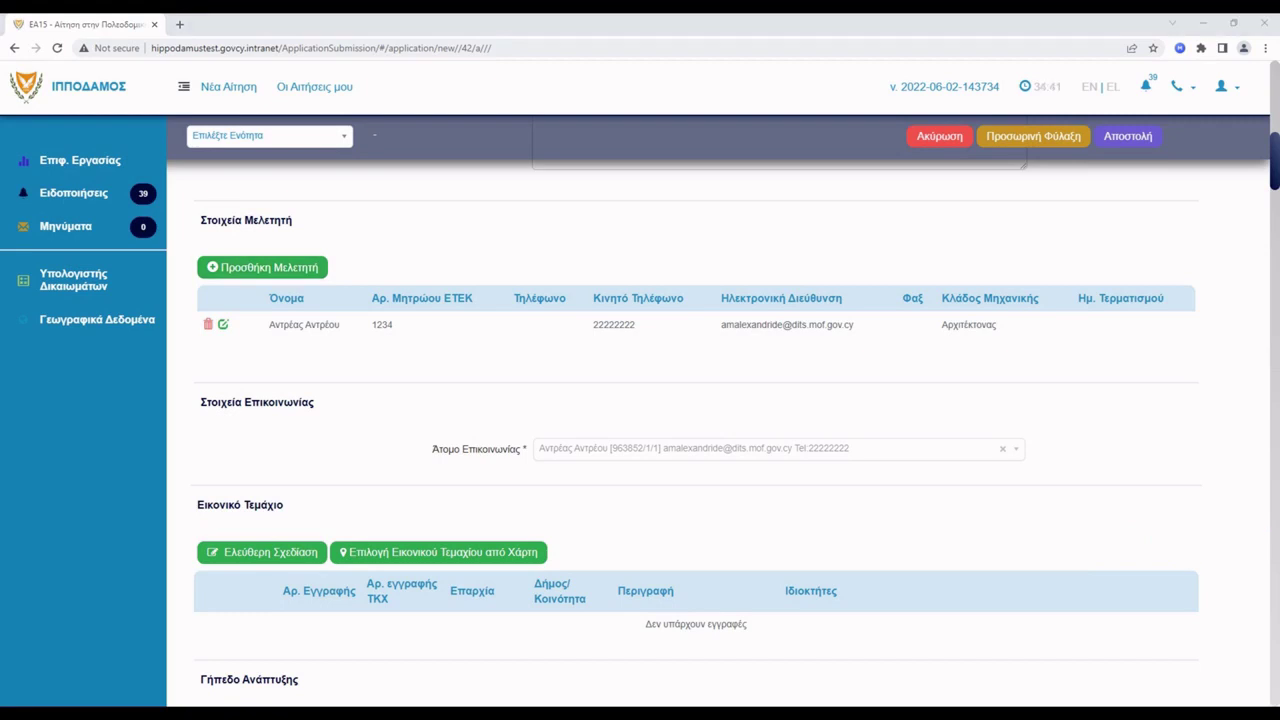
Add development category 1 Οικιστική › 12 › 122 ΔΥΟ ΟΙΚΙΣΤΙΚΕΣ ΜΟΝΑΔΕΣ, then paste the short description.
scroll(1030, 517, down, 5)
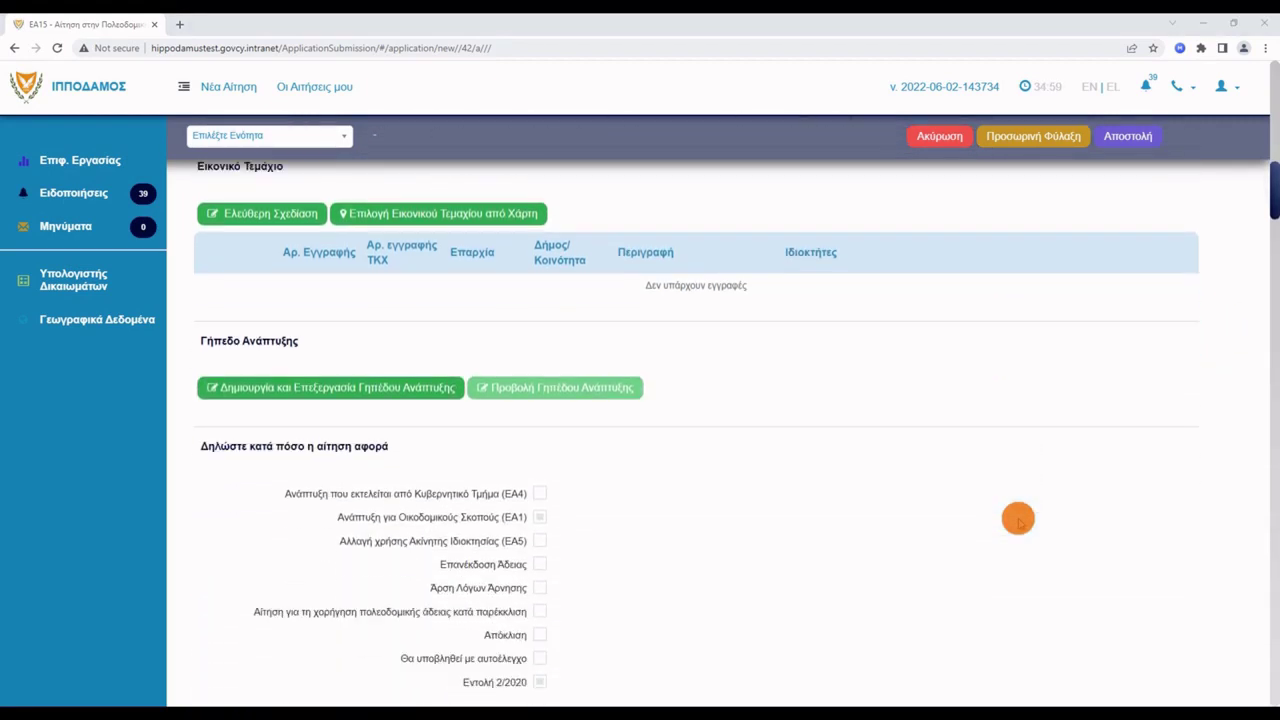
scroll(1018, 518, down, 4)
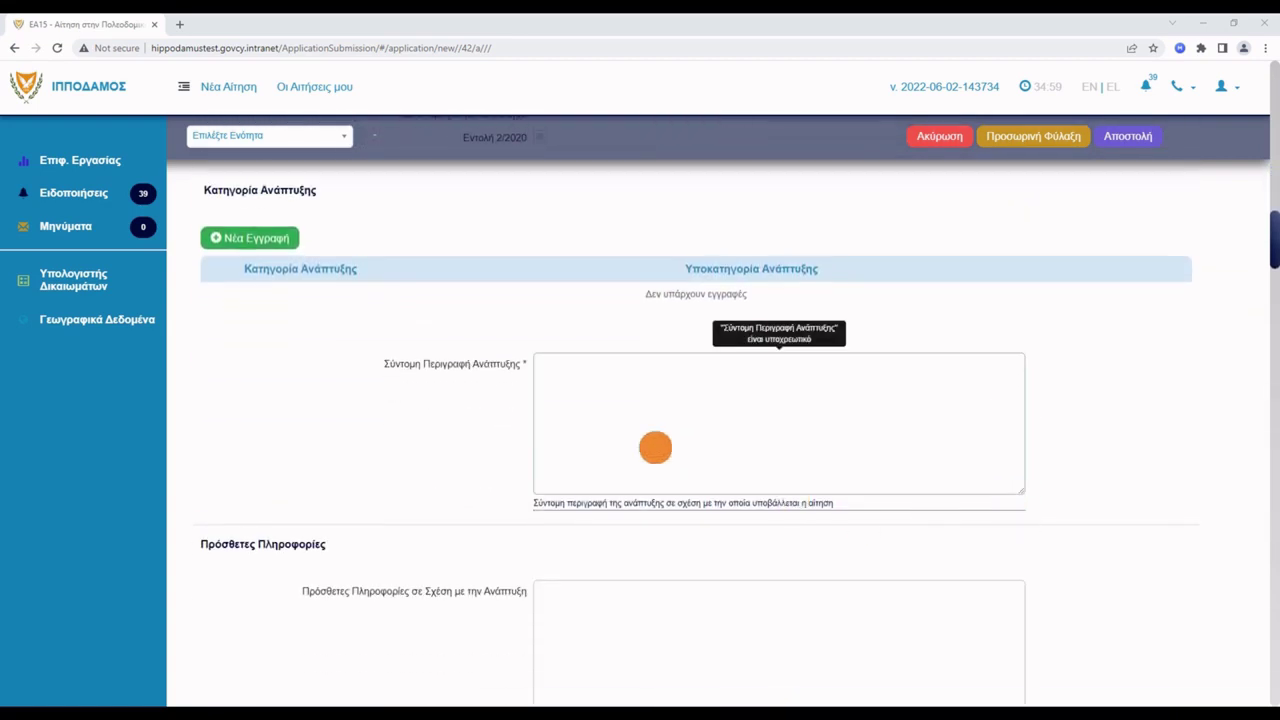
click(253, 239)
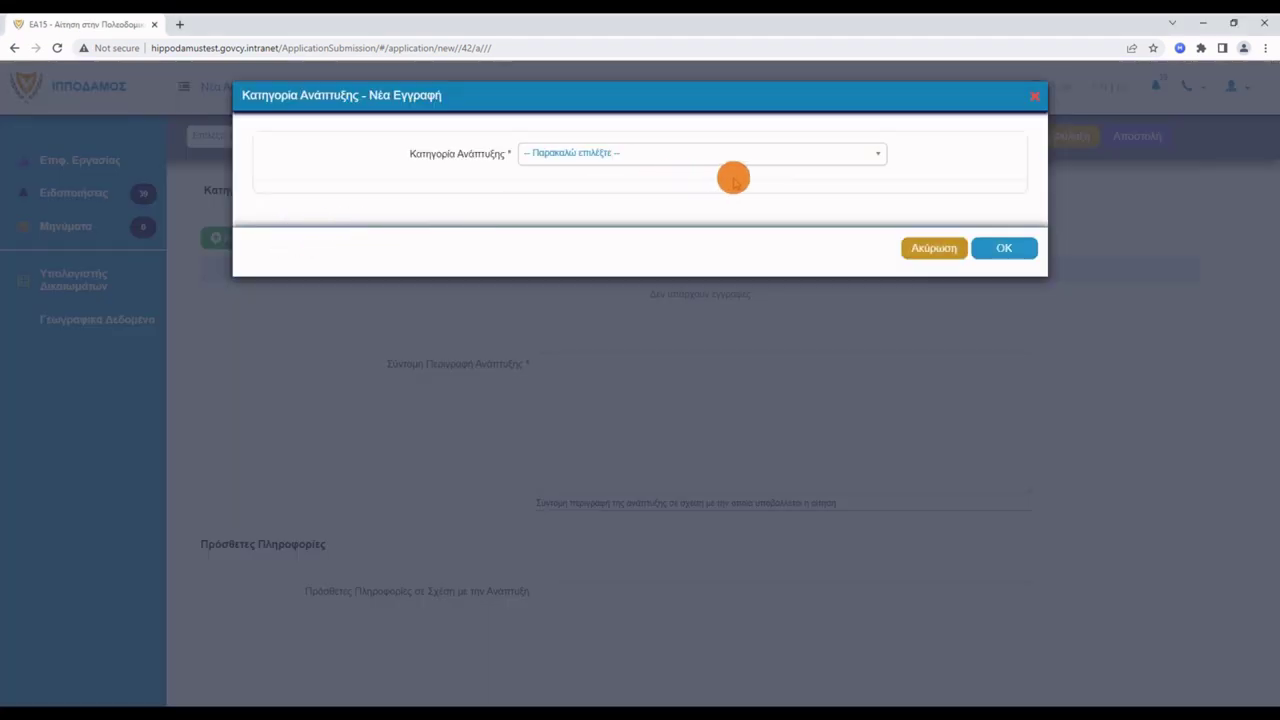
click(863, 158)
click(571, 176)
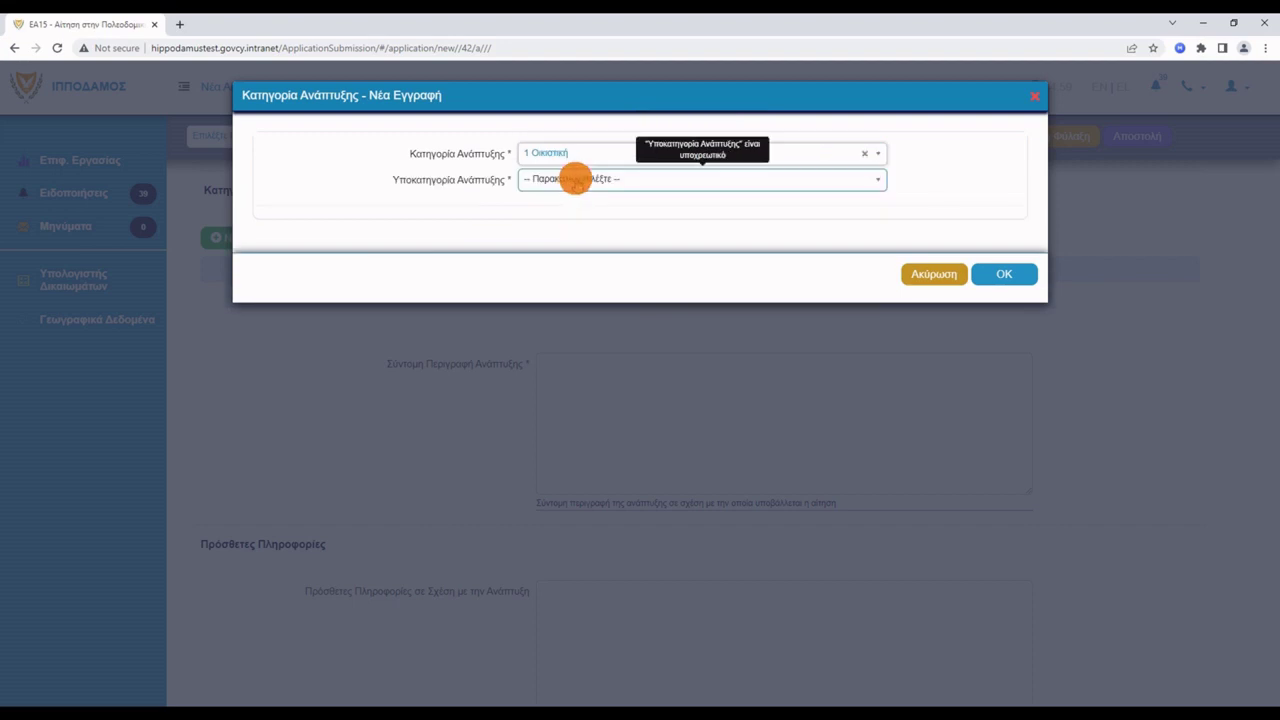
click(642, 182)
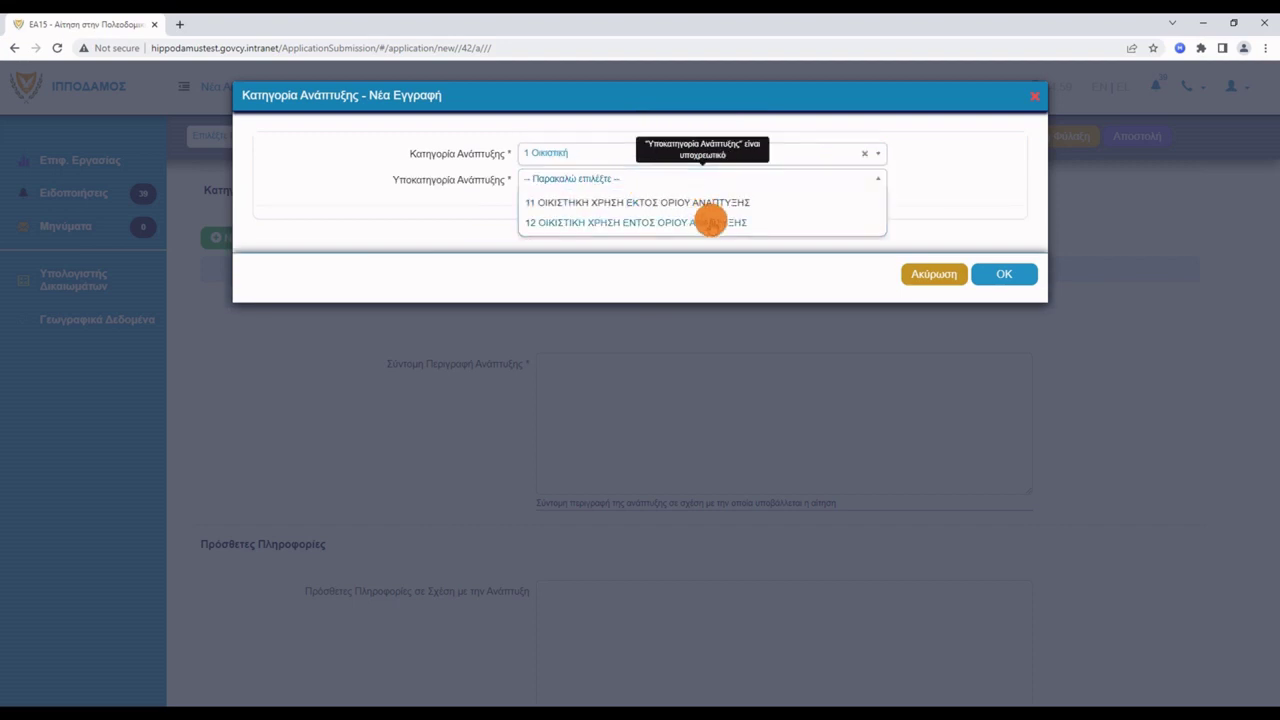
click(713, 220)
click(752, 208)
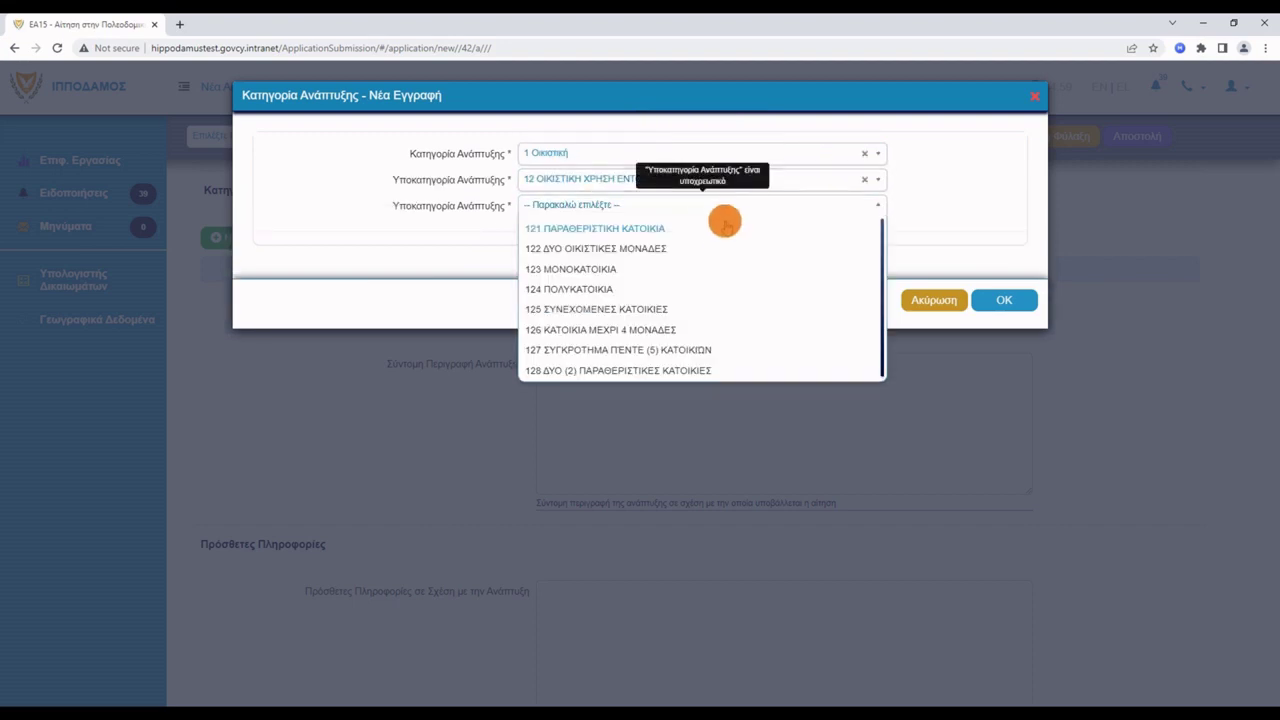
click(659, 250)
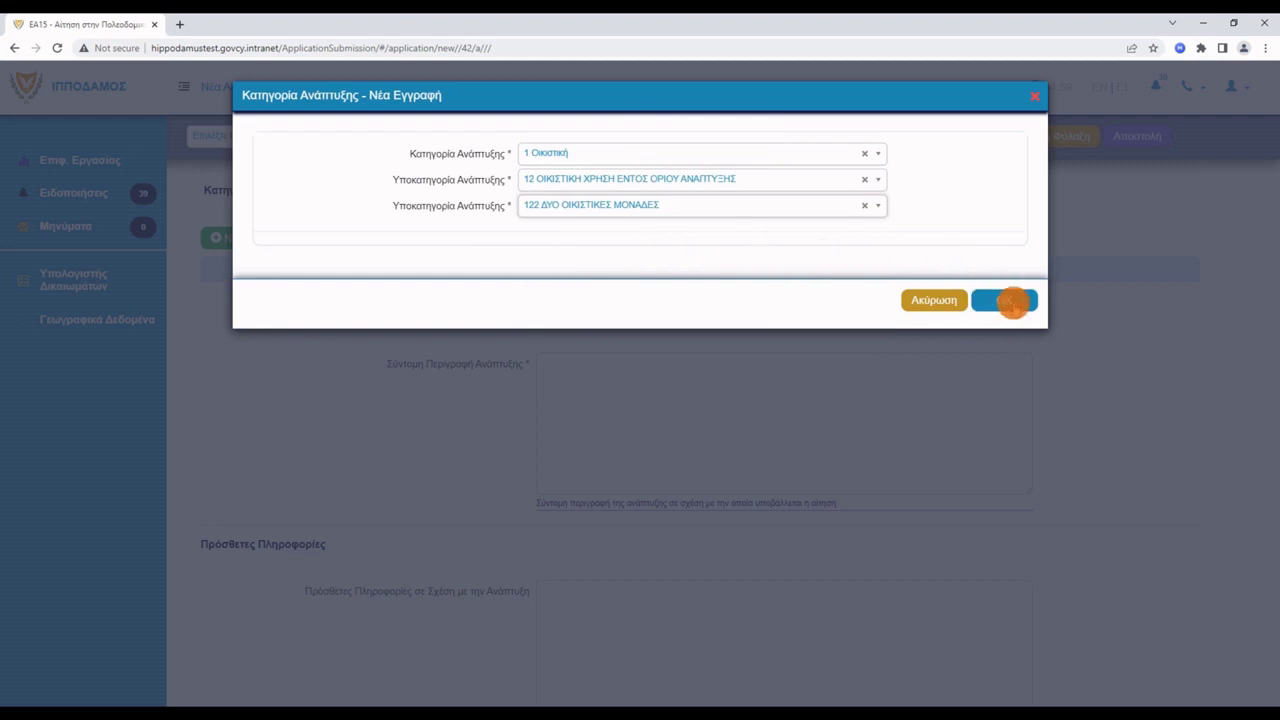
click(1030, 300)
click(574, 380)
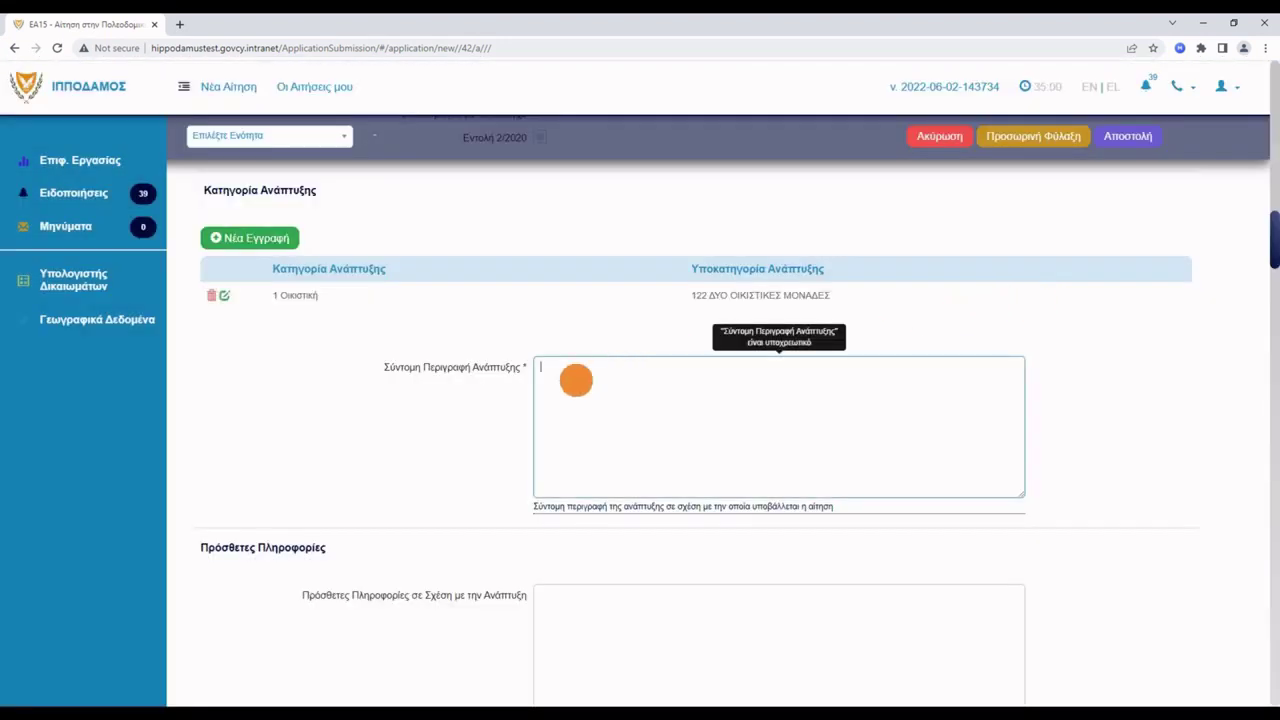
text(Ανέγερση νέας κατοικίας σε υπό δημιουργία οικόπεδο)
Finish the description and tick Νέα Οικοδομή as the development type.
click(1069, 387)
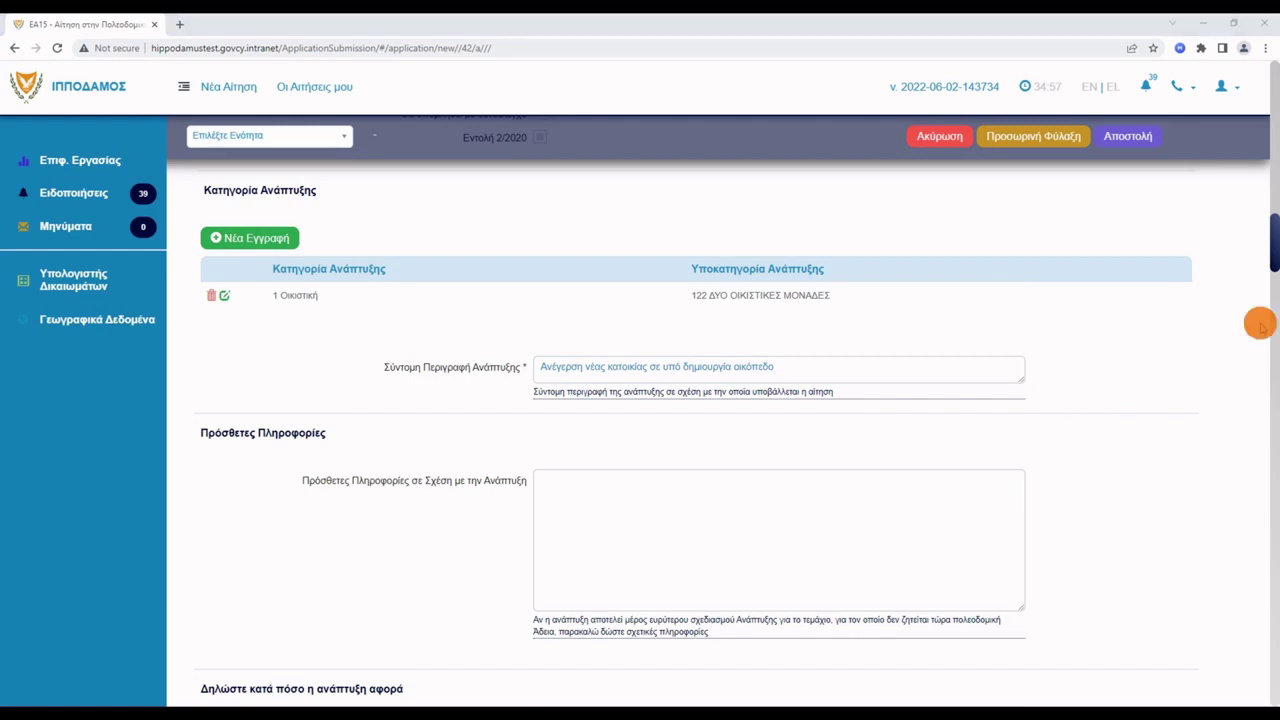
scroll(1062, 372, down, 2)
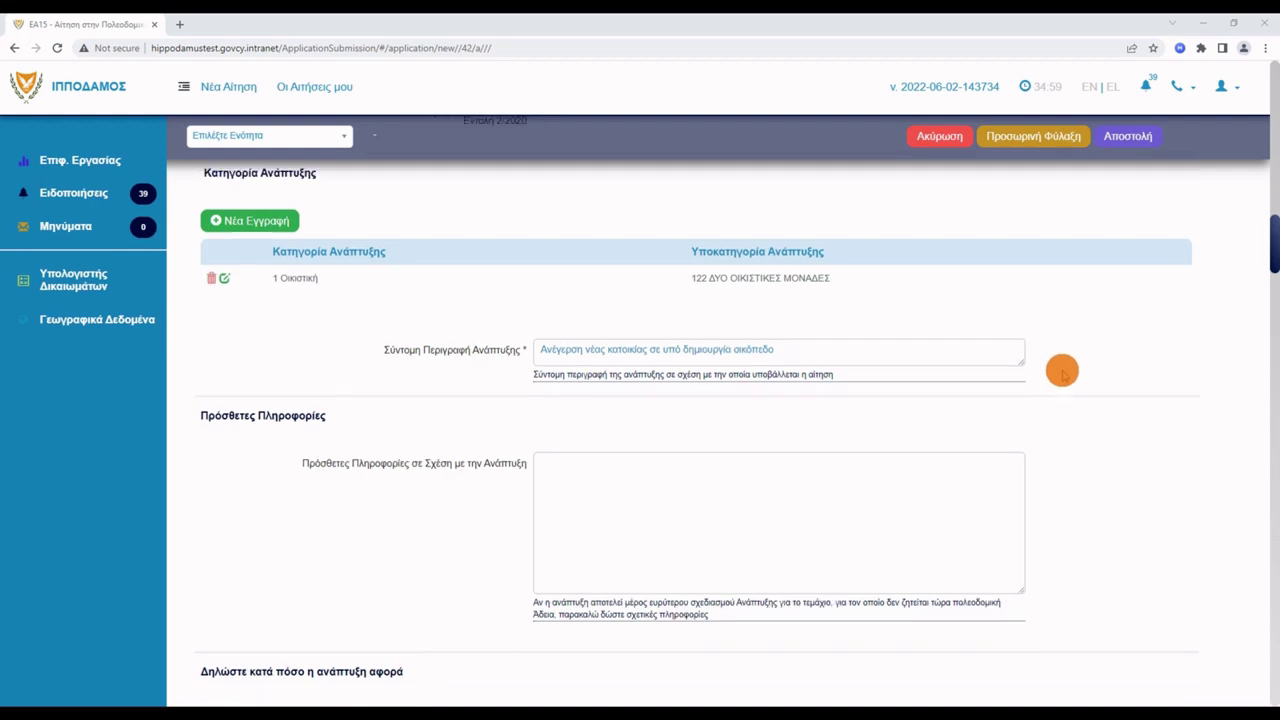
scroll(1062, 372, down, 4)
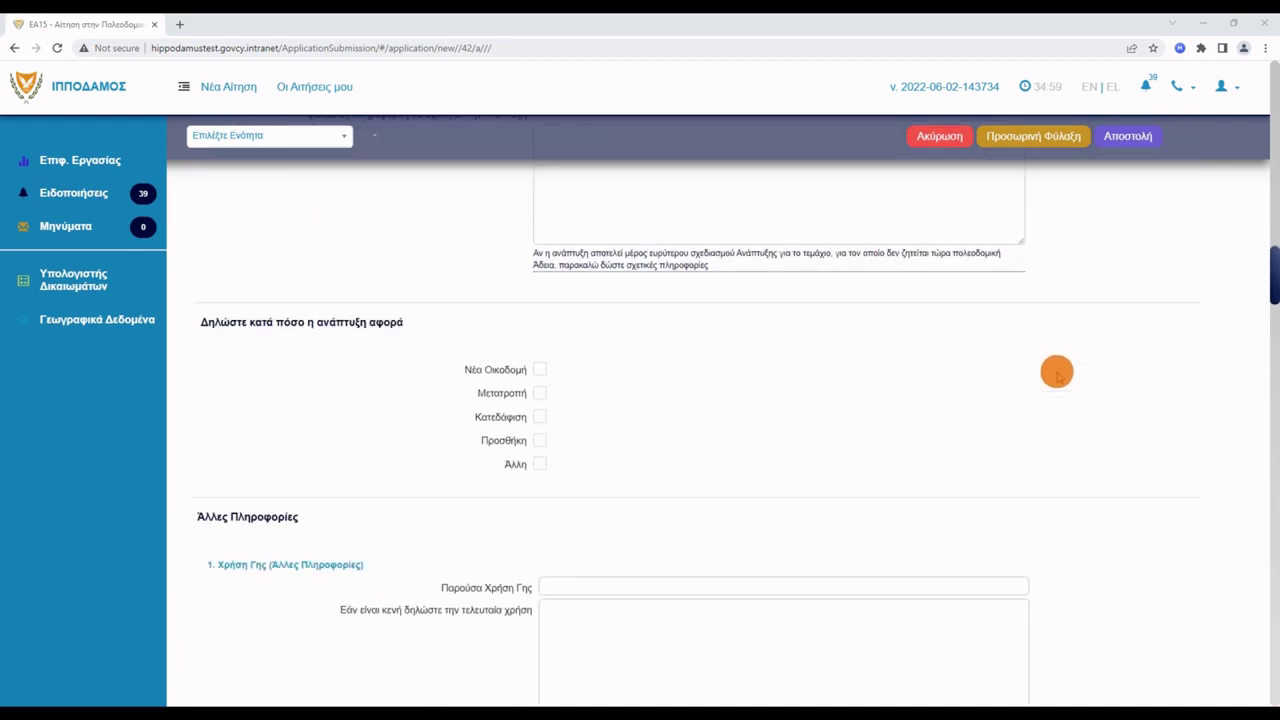
scroll(1057, 372, down, 1)
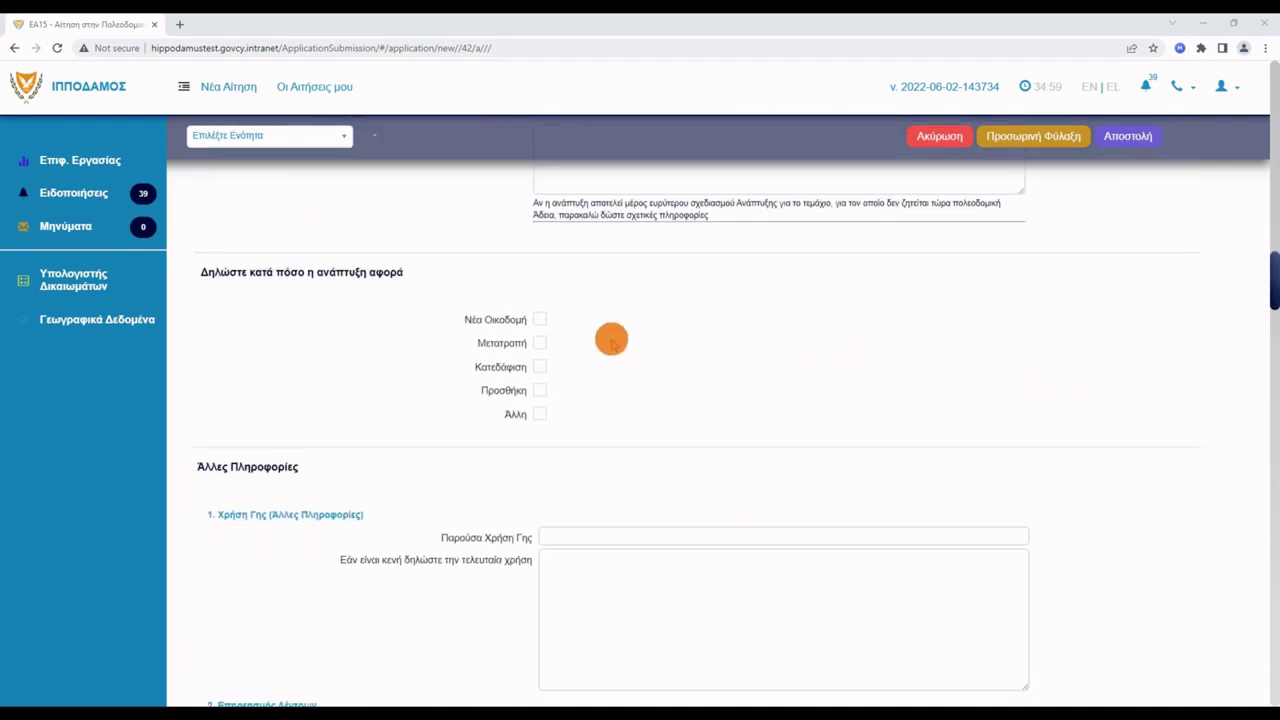
click(540, 322)
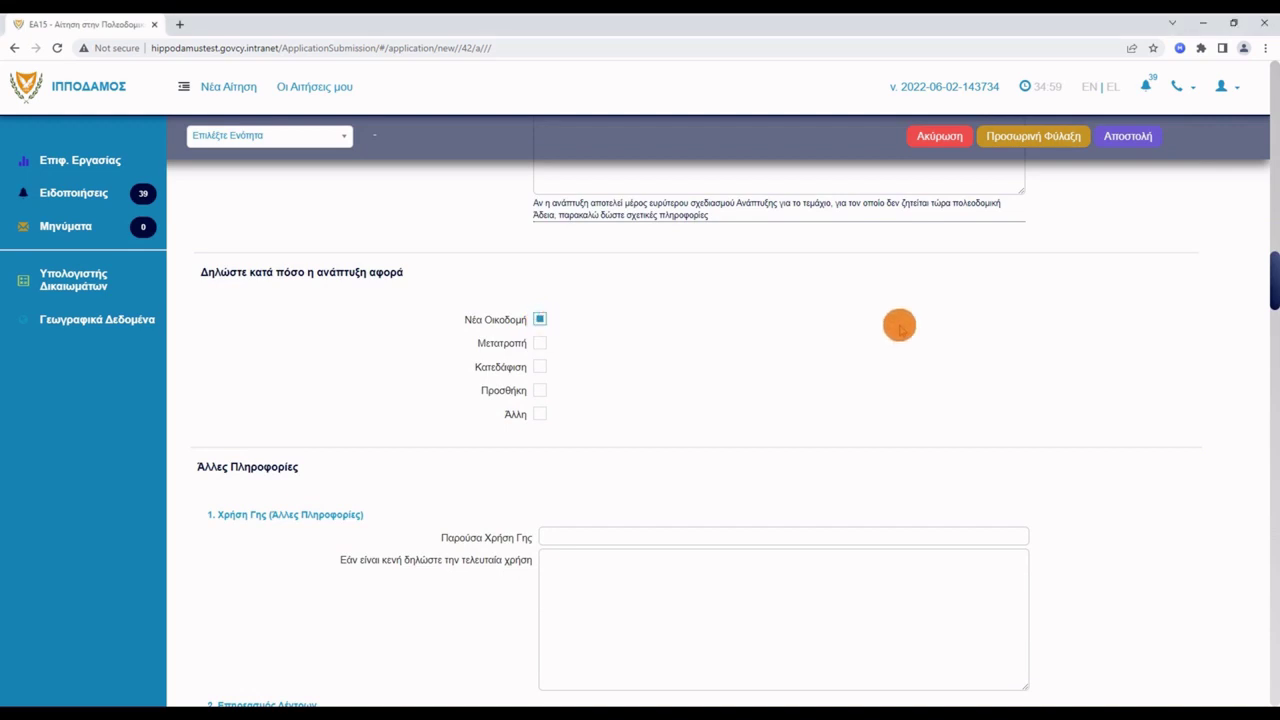
scroll(968, 326, down, 3)
Enter 2 required and 2 proposed on-site regular car parking spaces.
scroll(970, 327, down, 2)
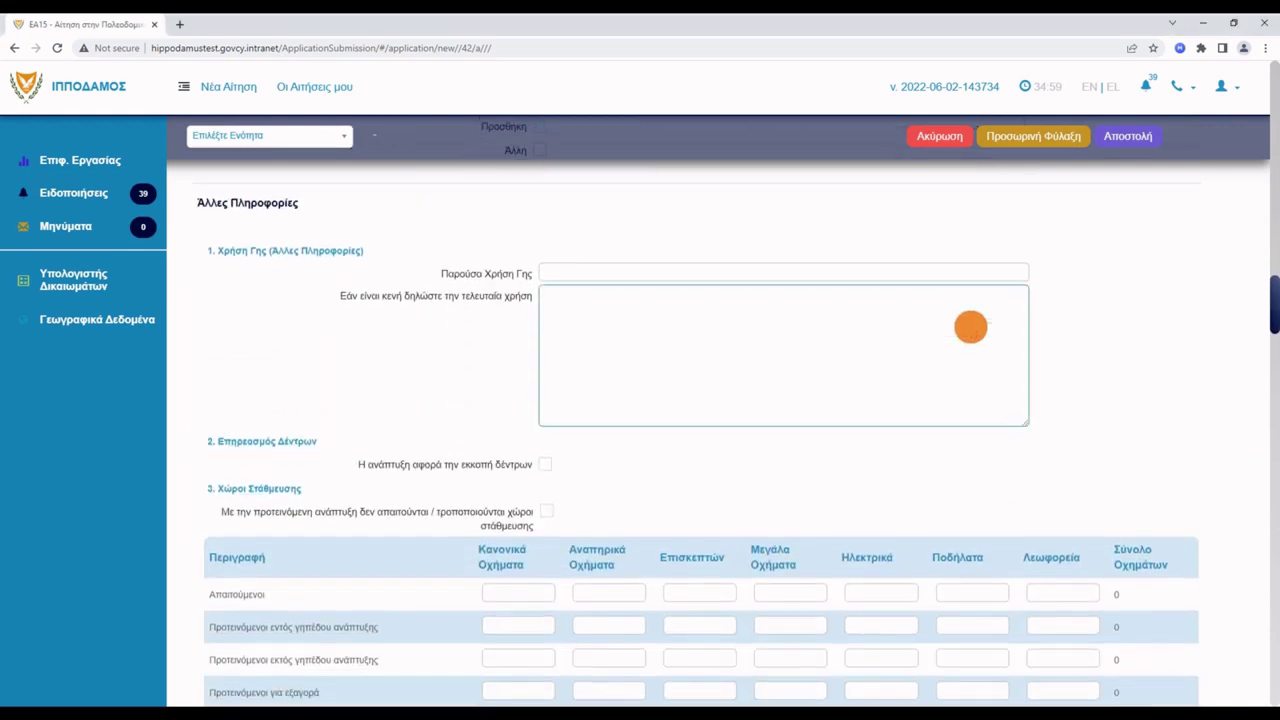
scroll(970, 327, down, 2)
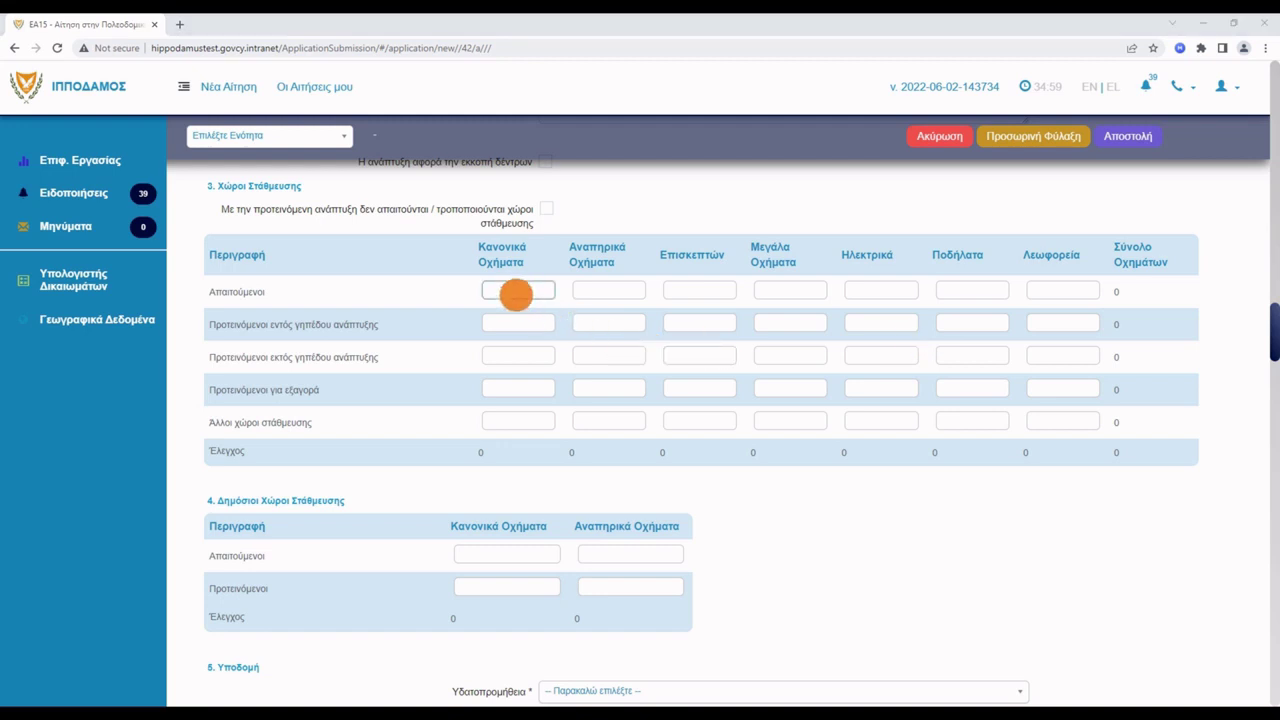
click(515, 291)
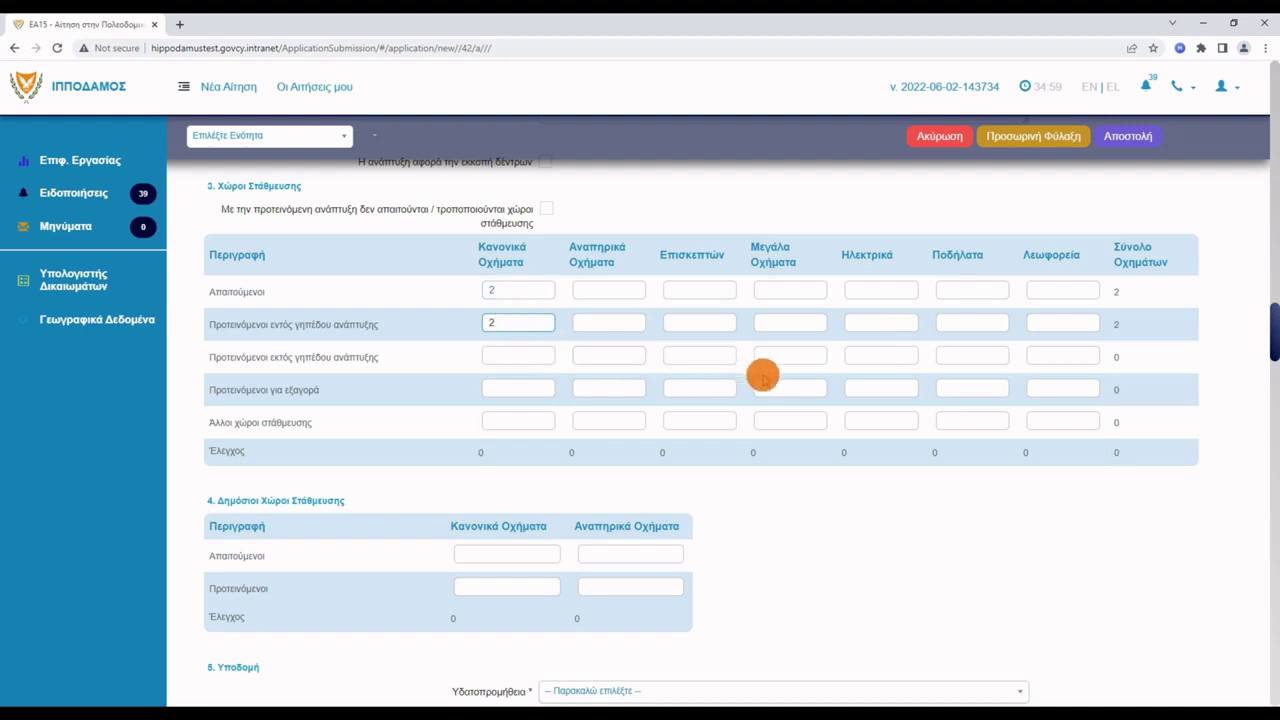
scroll(845, 412, down, 3)
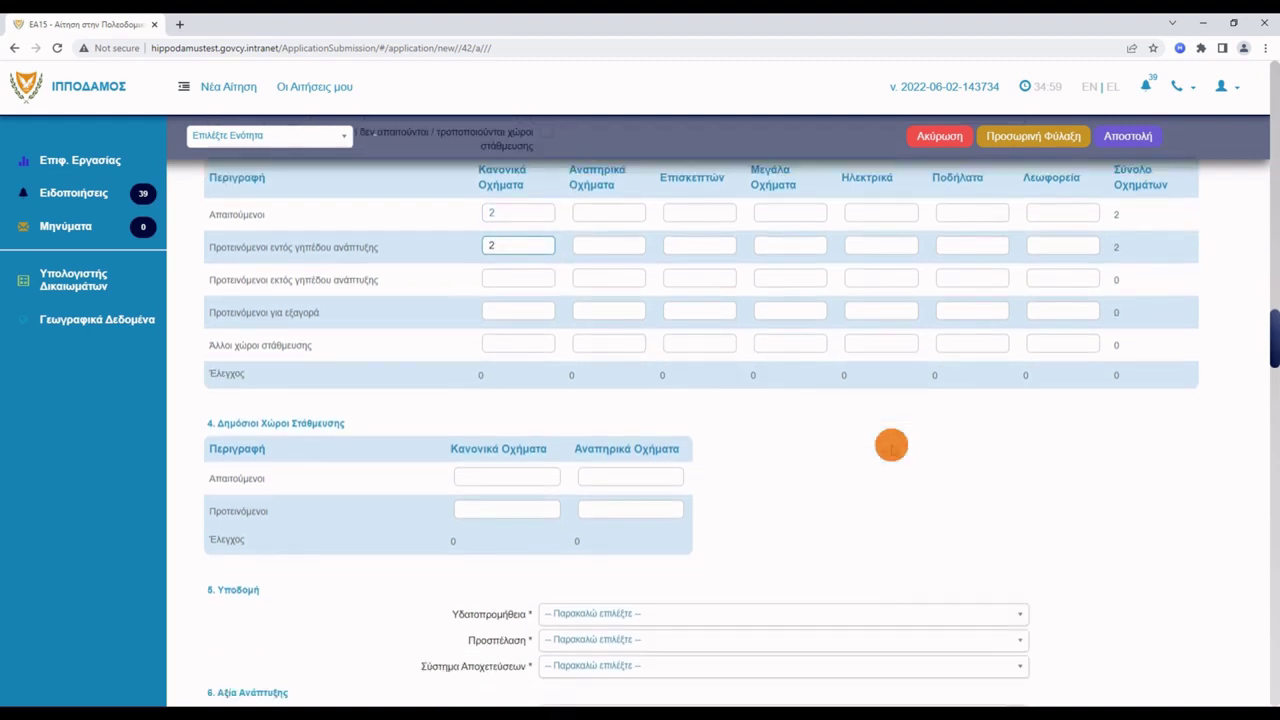
Set water supply Δημόσια, access Εγγεγραμμένος Δημόσιος Δρόμος, drainage Σηπτικός και Απορροφητικός Λάκκος.
scroll(951, 409, down, 3)
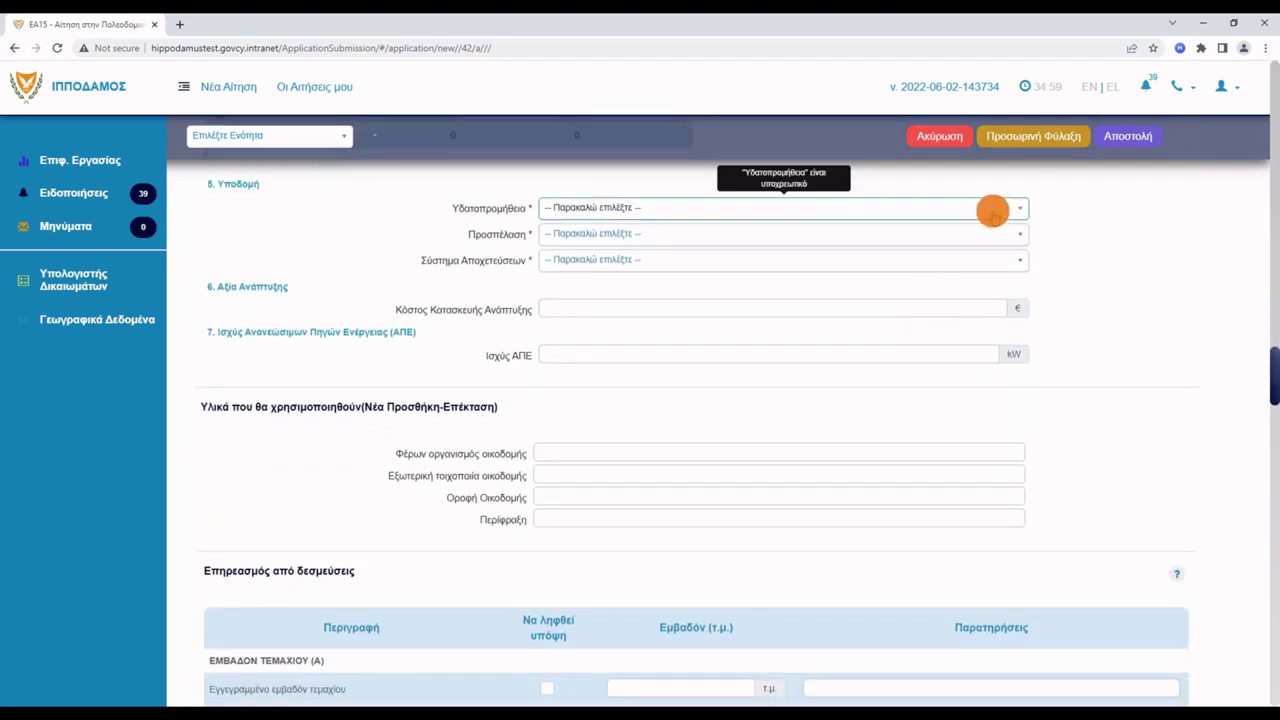
click(992, 211)
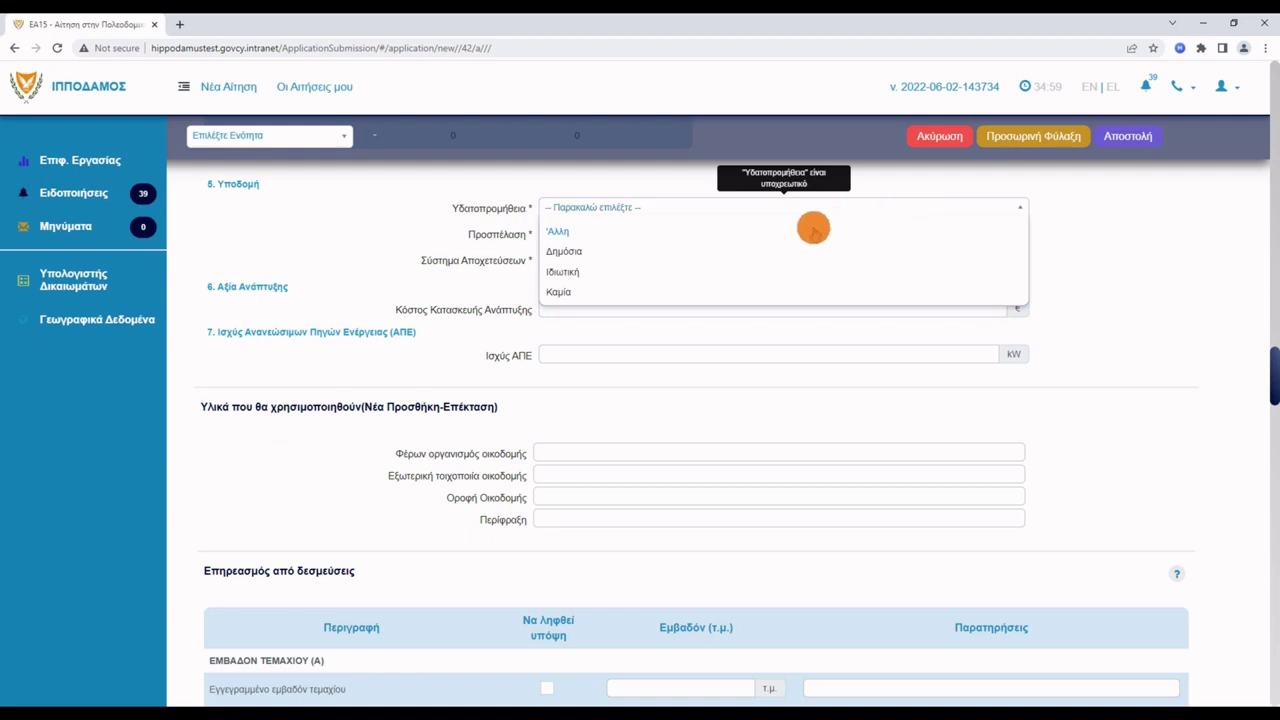
click(636, 250)
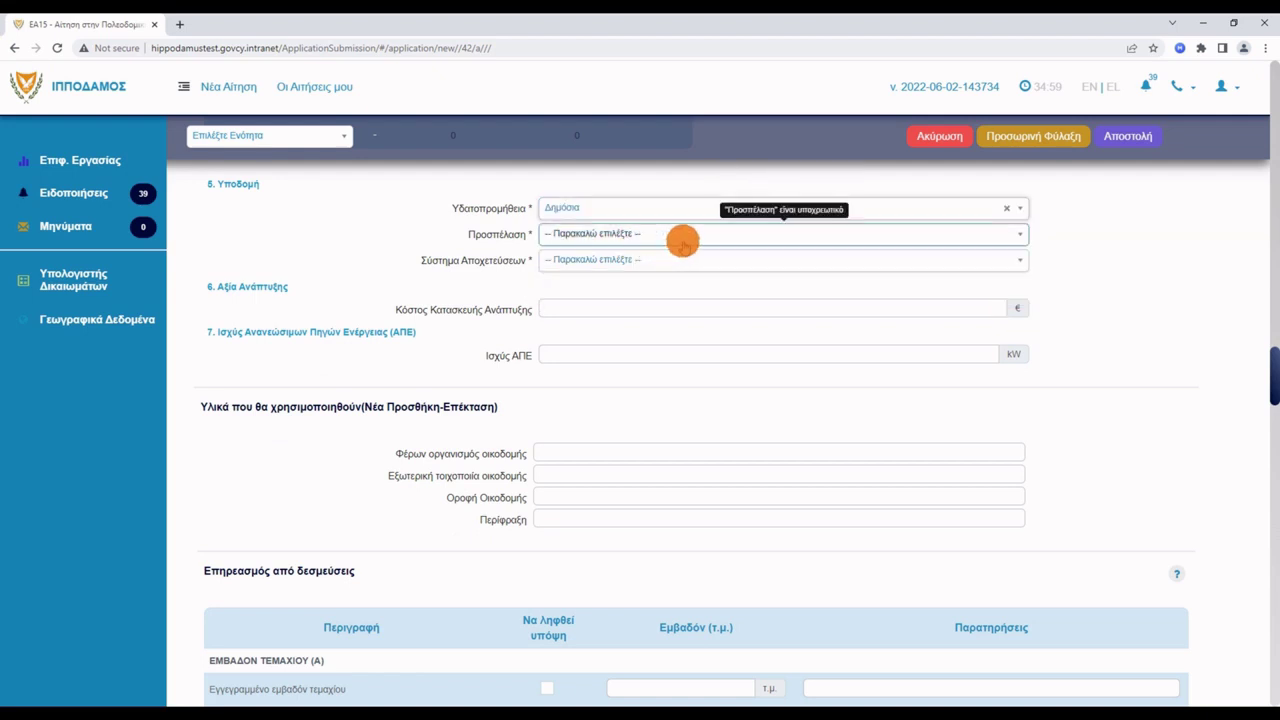
click(684, 238)
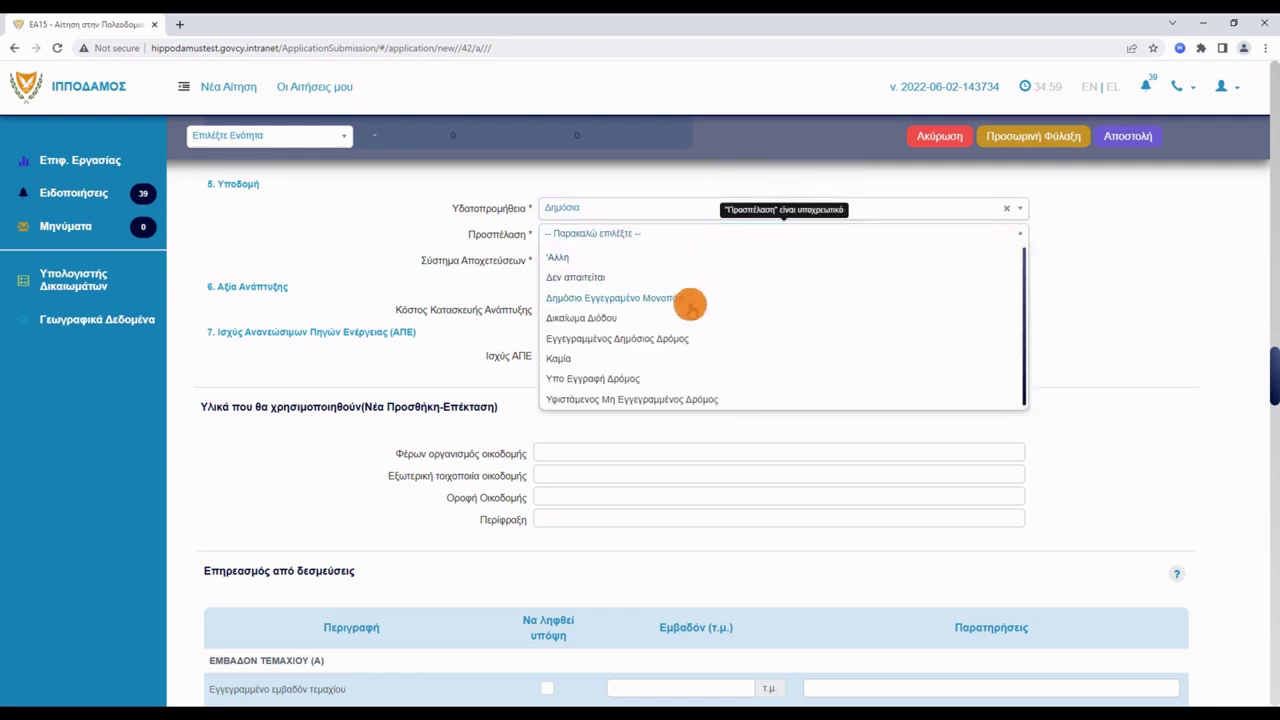
click(684, 338)
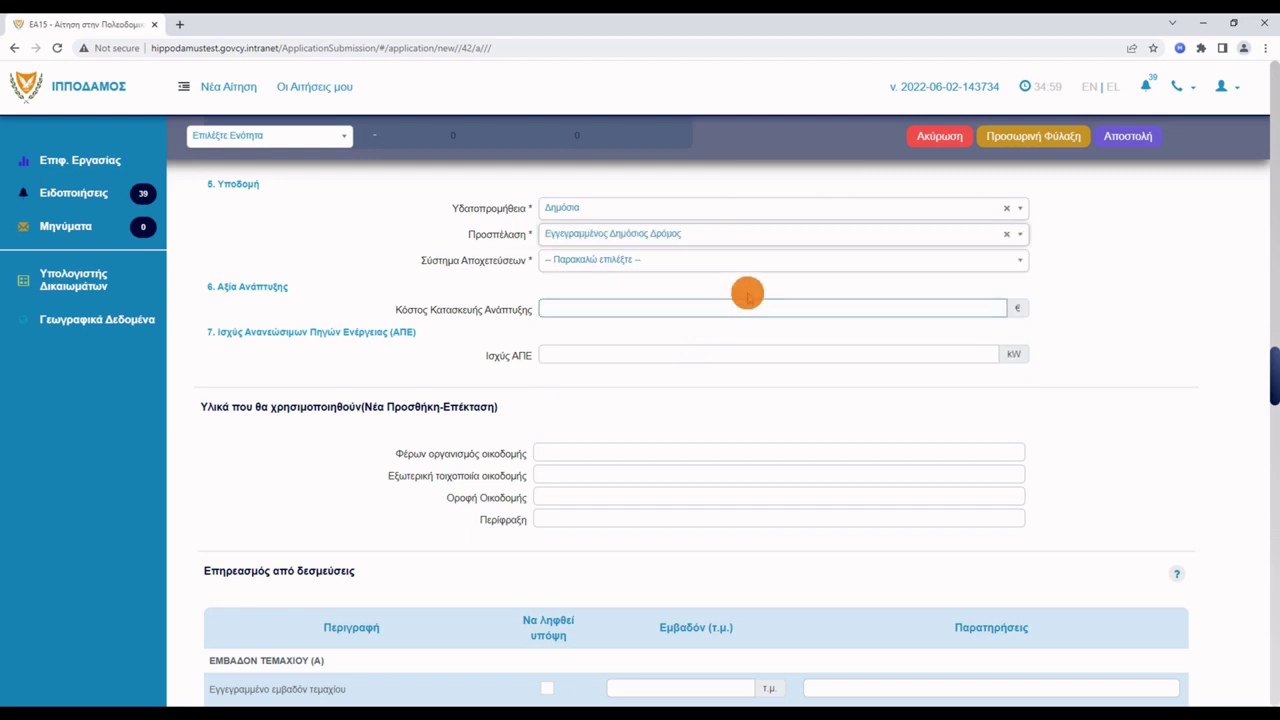
click(756, 261)
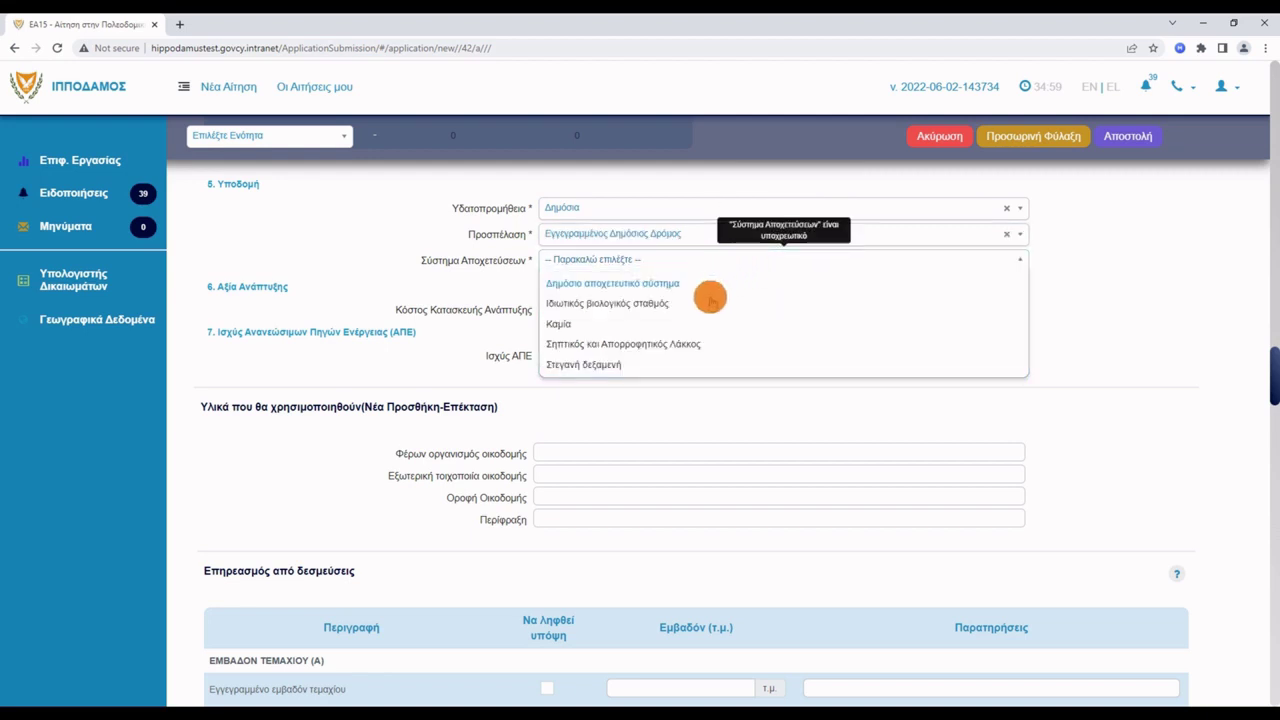
click(701, 341)
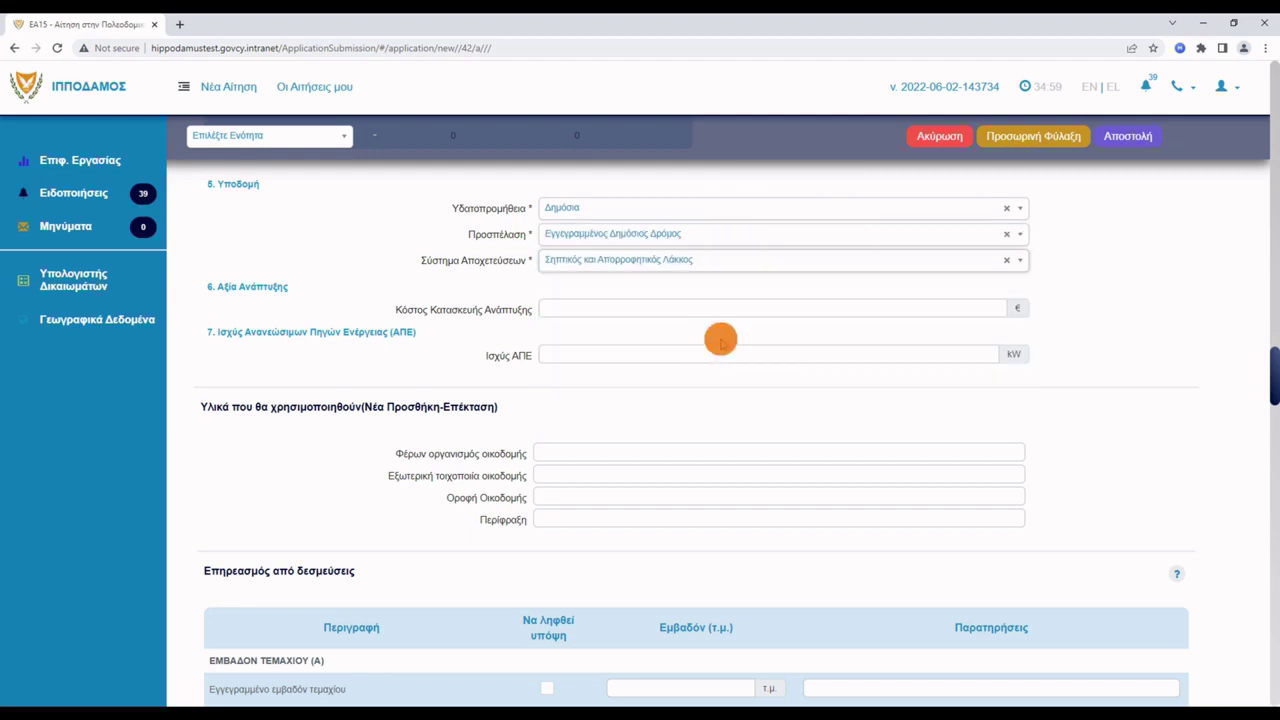
scroll(1094, 365, down, 2)
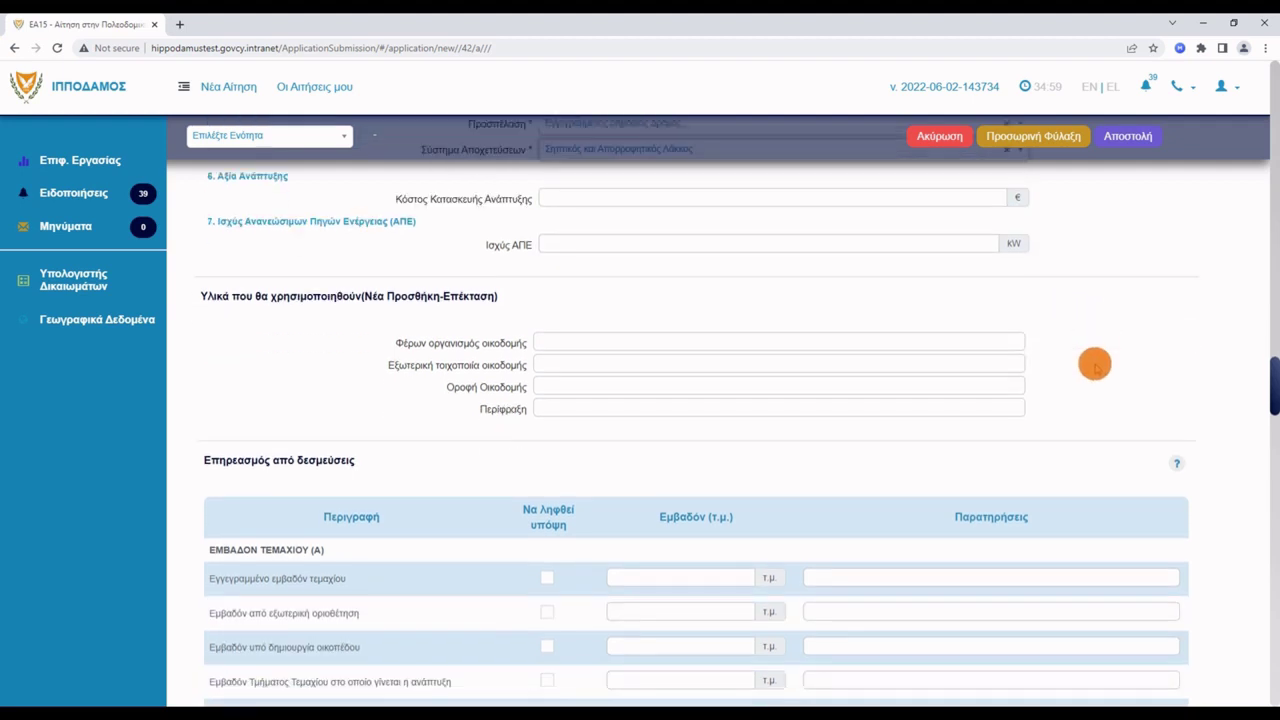
Include Εμβαδόν υπό δημιουργία οικοπέδου at 600 τ.μ. in the commitments table.
scroll(1128, 360, down, 4)
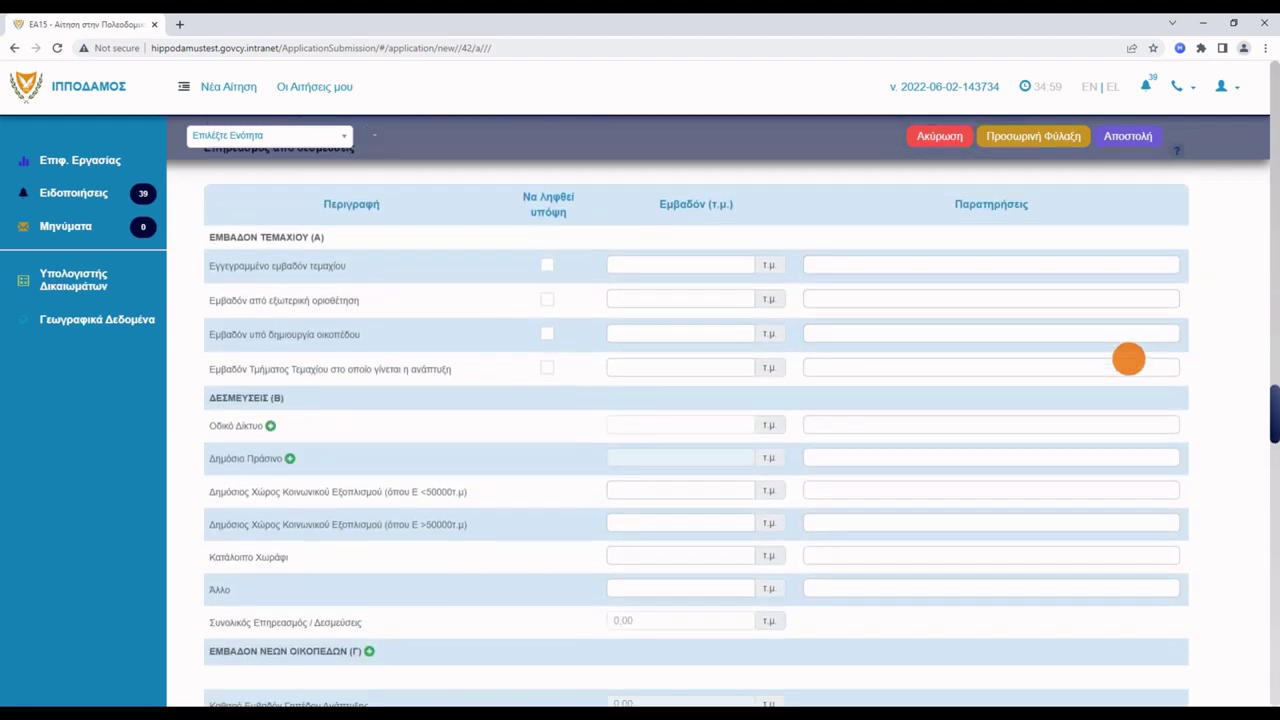
click(1128, 359)
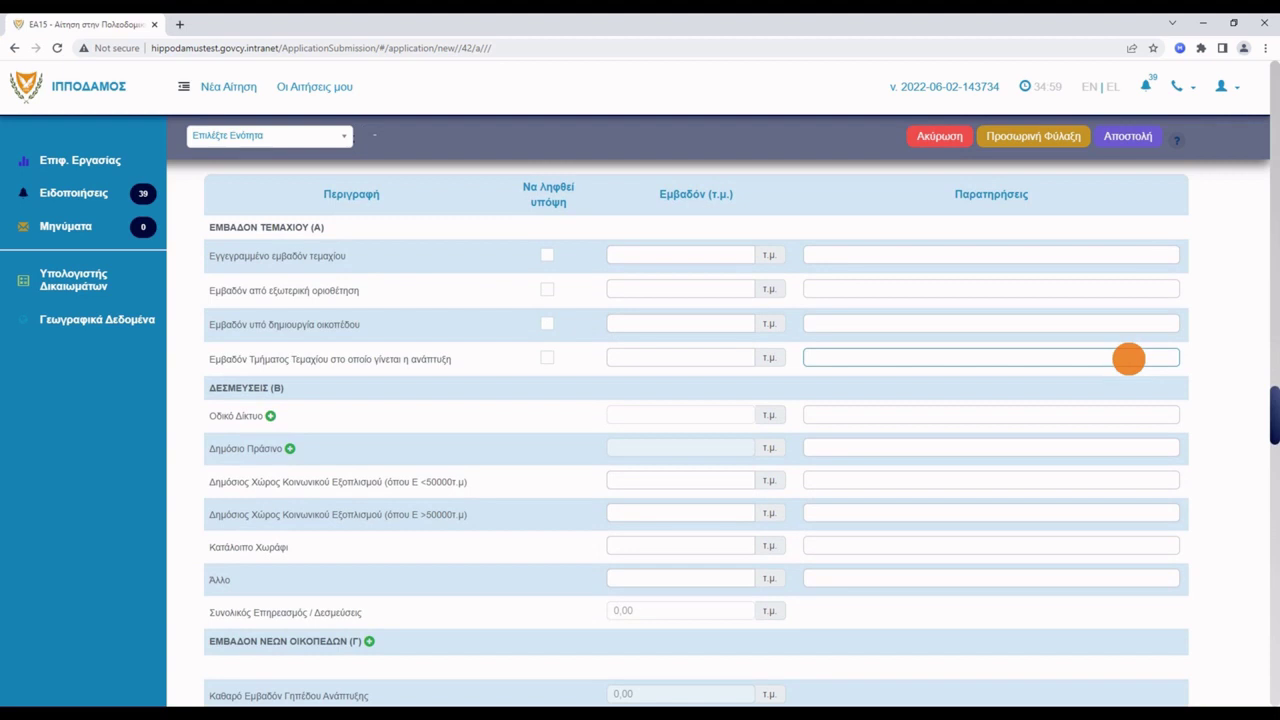
click(909, 331)
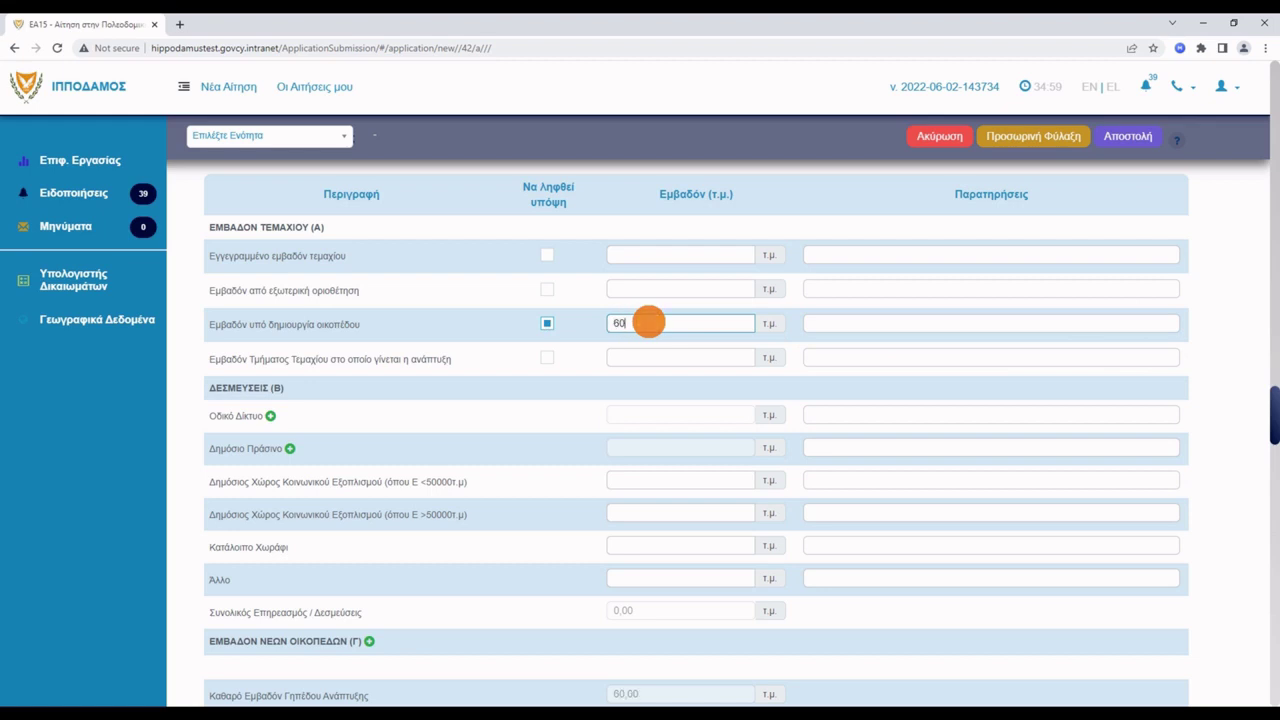
click(1009, 317)
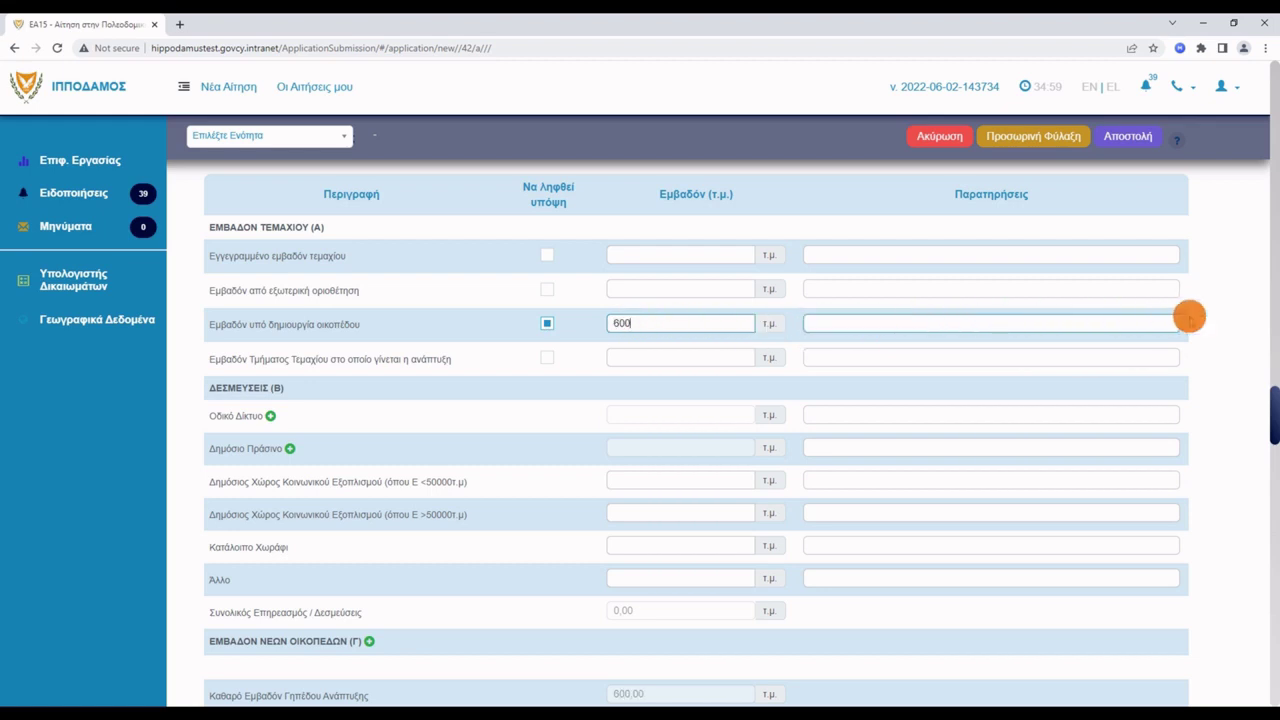
click(1207, 321)
scroll(1207, 322, down, 5)
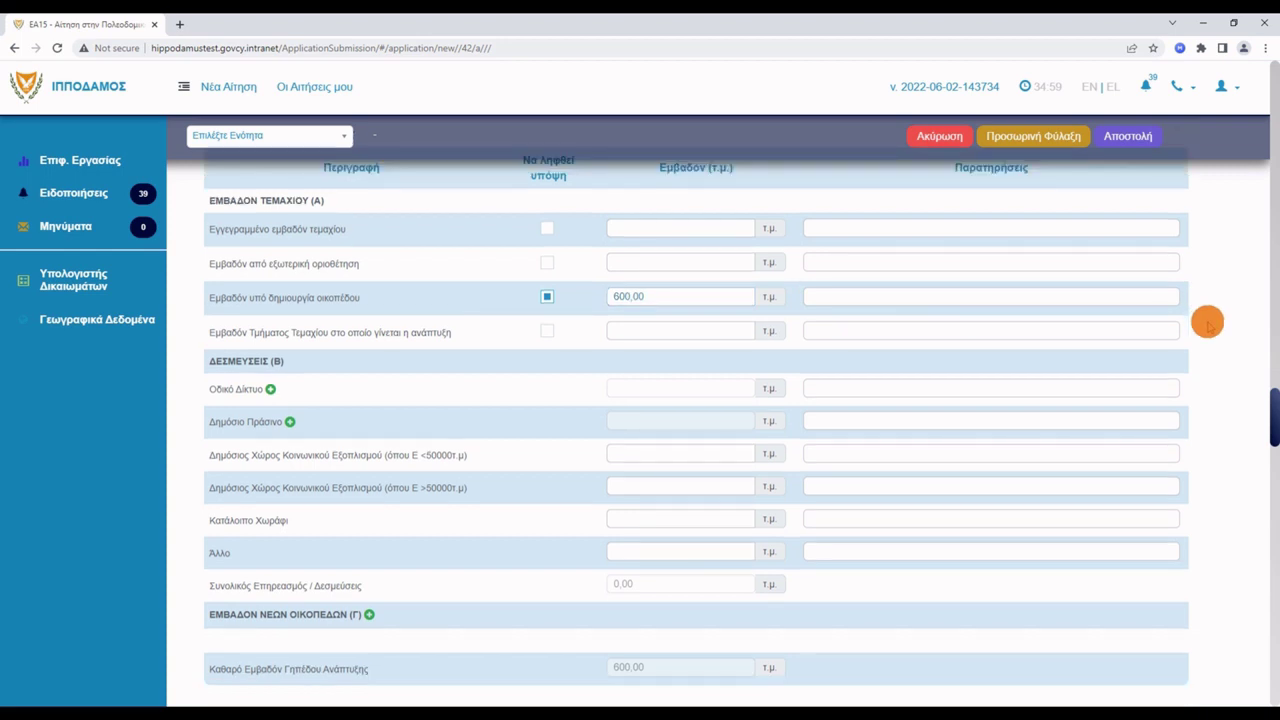
Add the first area row for plot 1: Οικιστική, 1 unit, 100 m² total ΣΔ area.
scroll(1207, 322, down, 3)
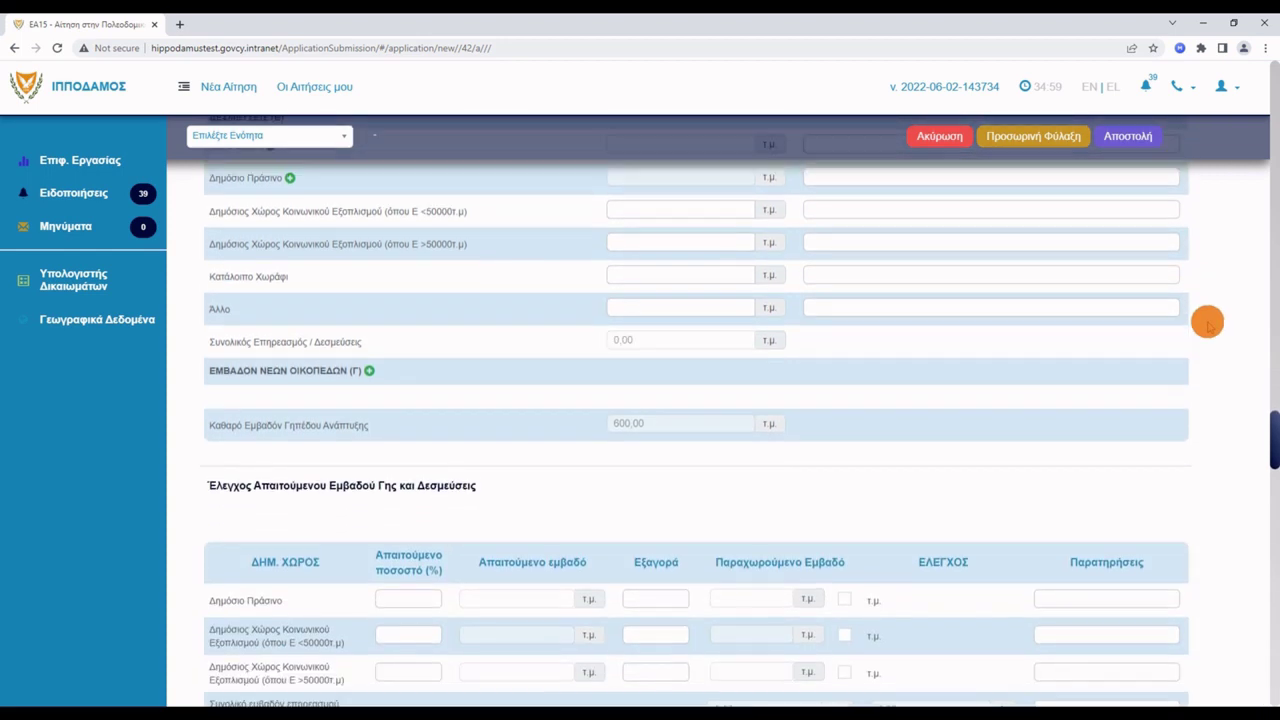
scroll(1207, 322, down, 3)
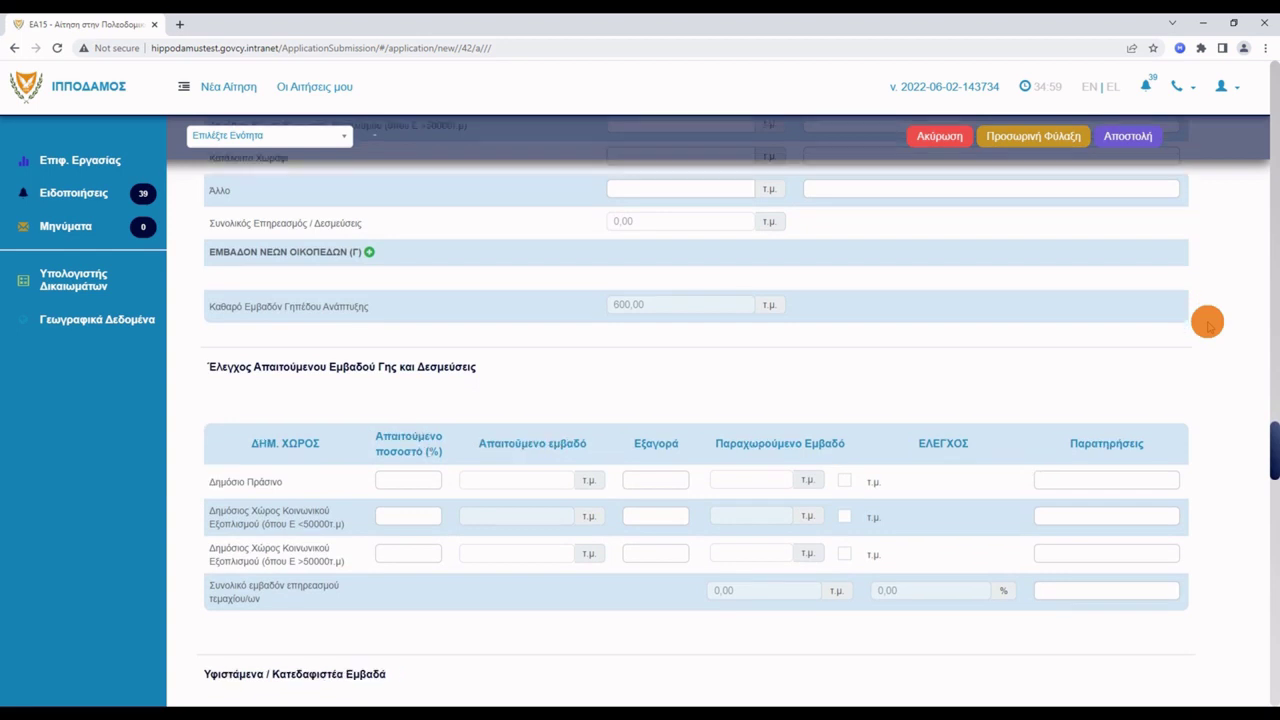
scroll(1207, 322, down, 2)
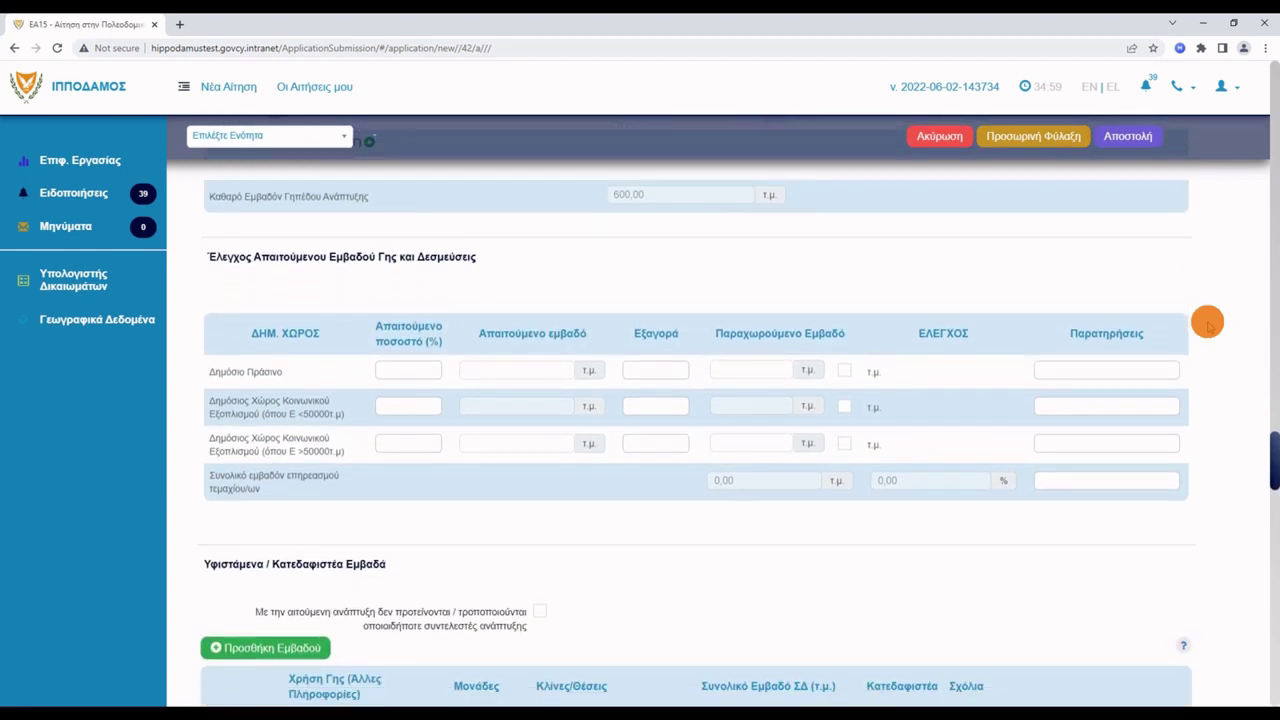
scroll(1212, 308, down, 8)
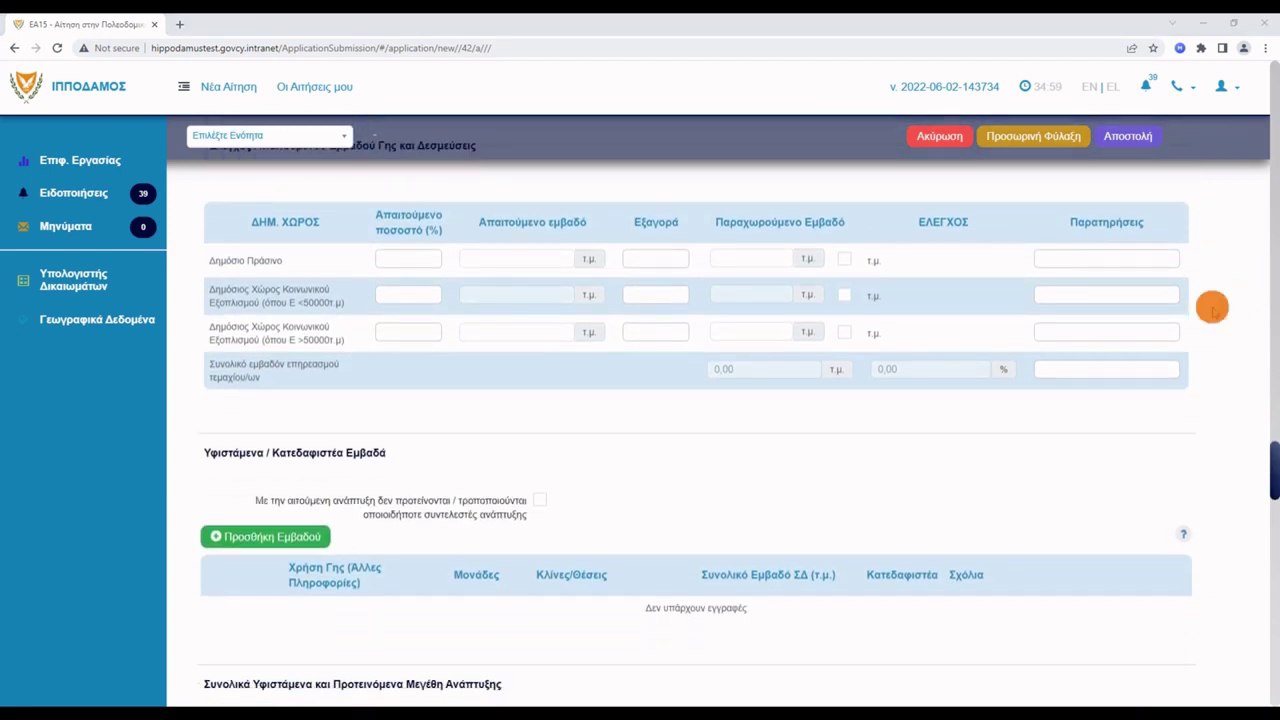
scroll(1212, 308, down, 4)
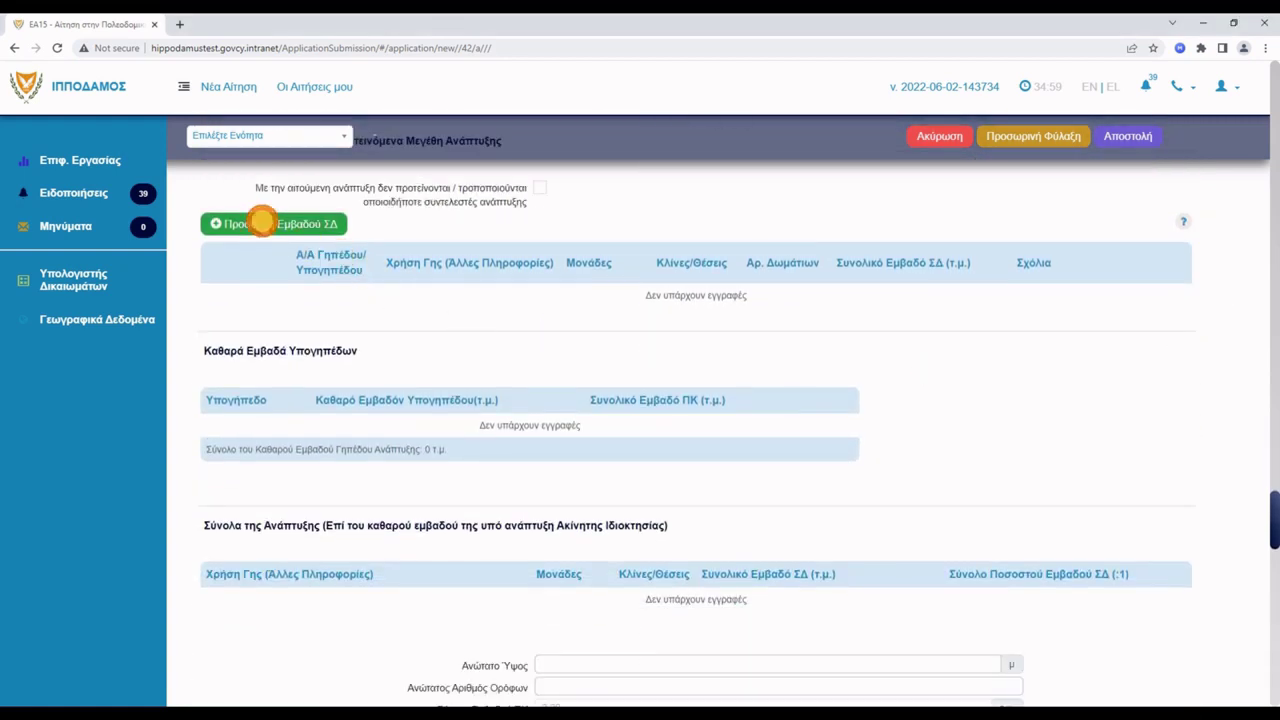
click(262, 222)
click(331, 314)
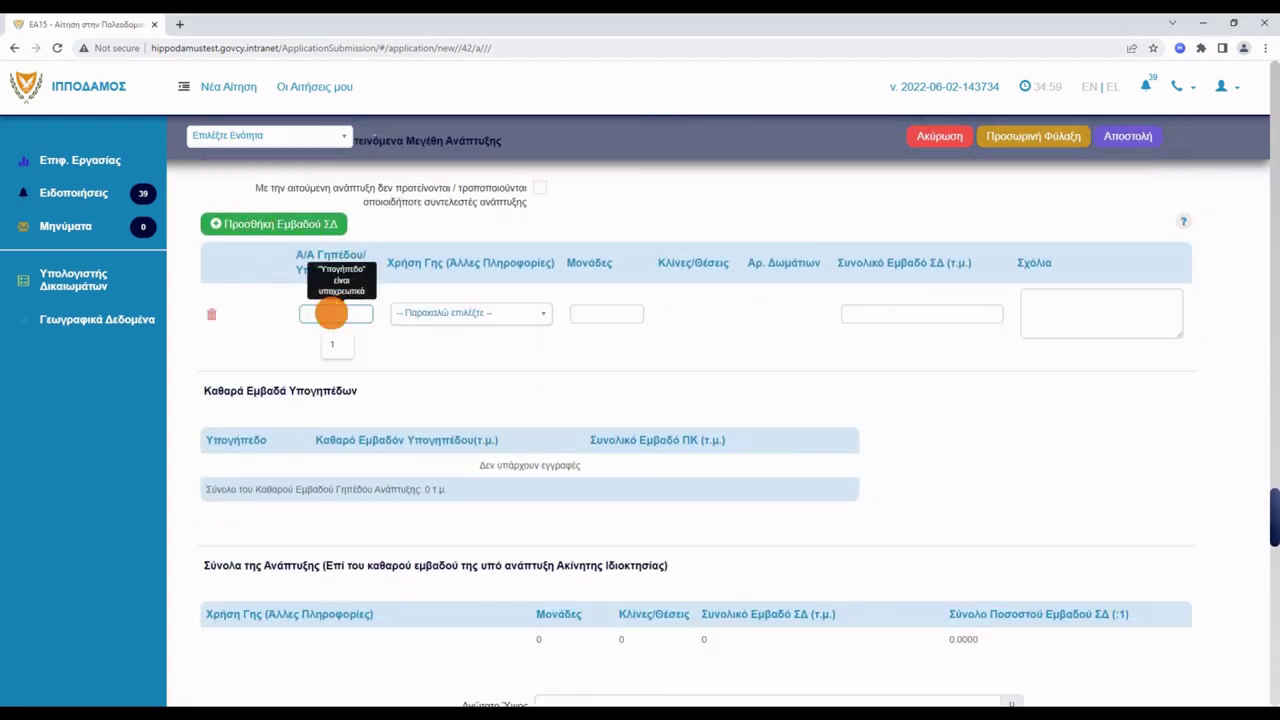
click(332, 343)
click(462, 322)
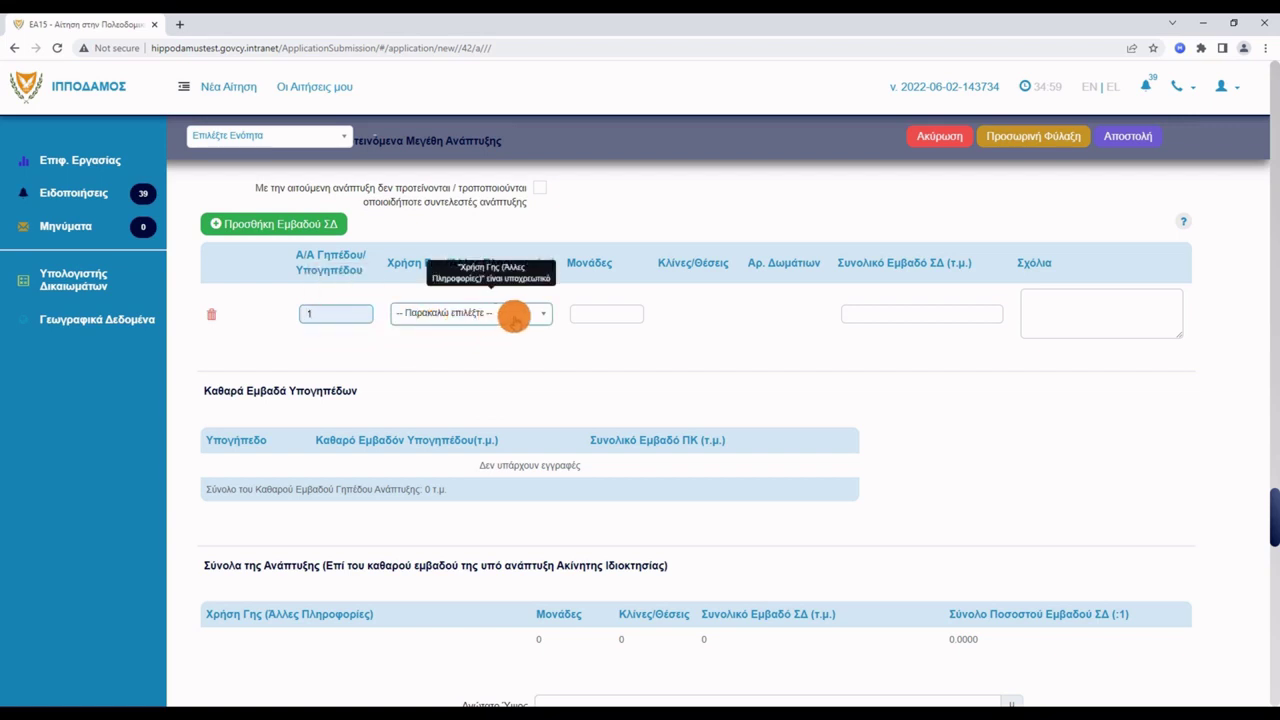
click(513, 315)
scroll(425, 413, down, 3)
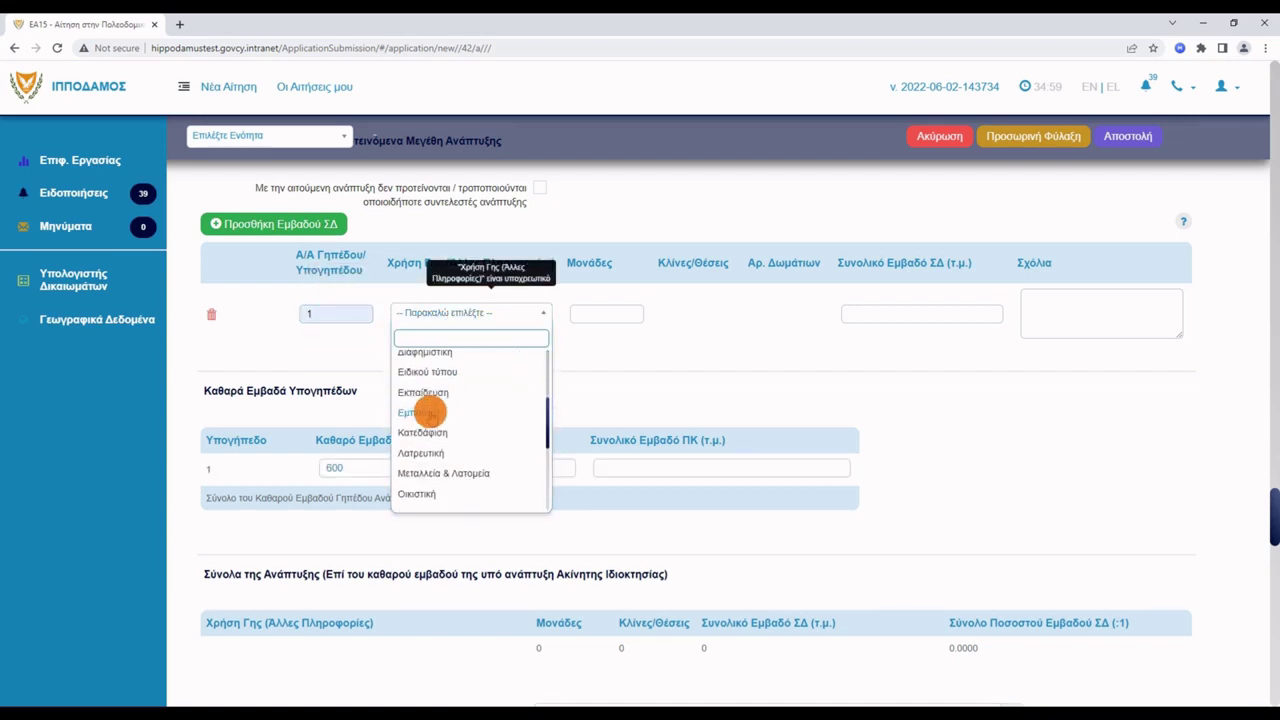
scroll(425, 413, down, 1)
click(420, 443)
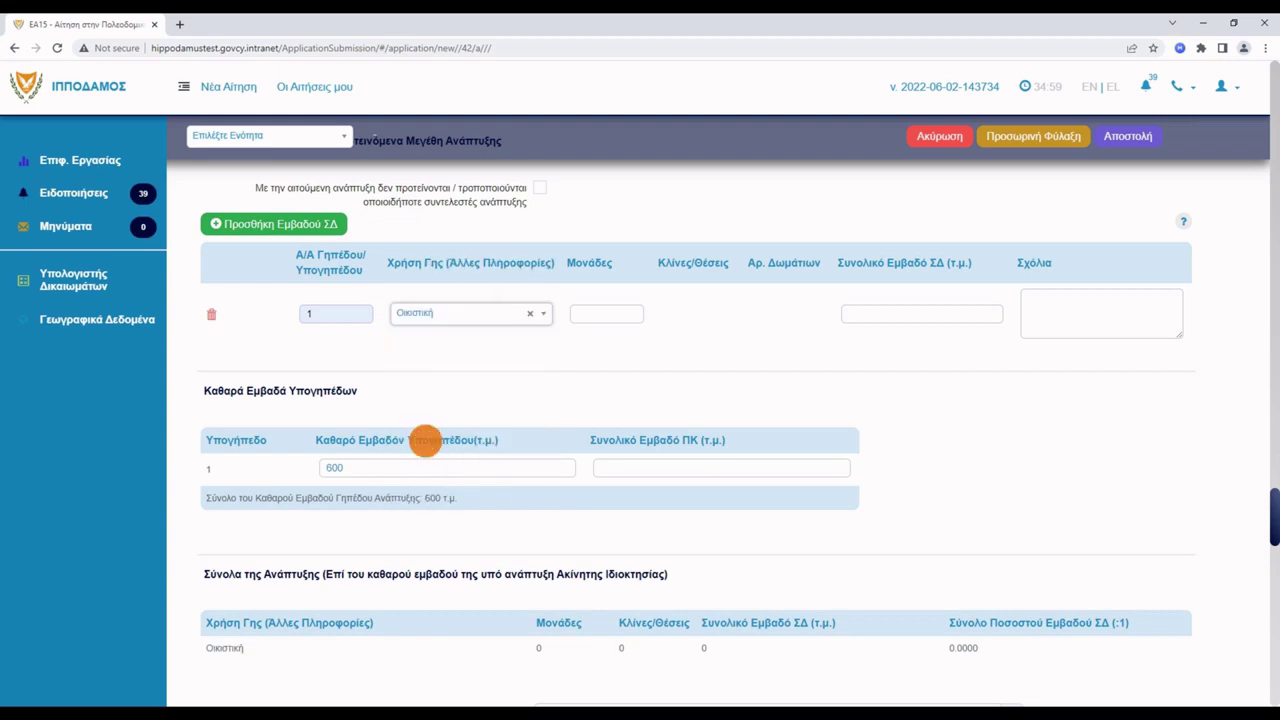
click(594, 314)
text(1)
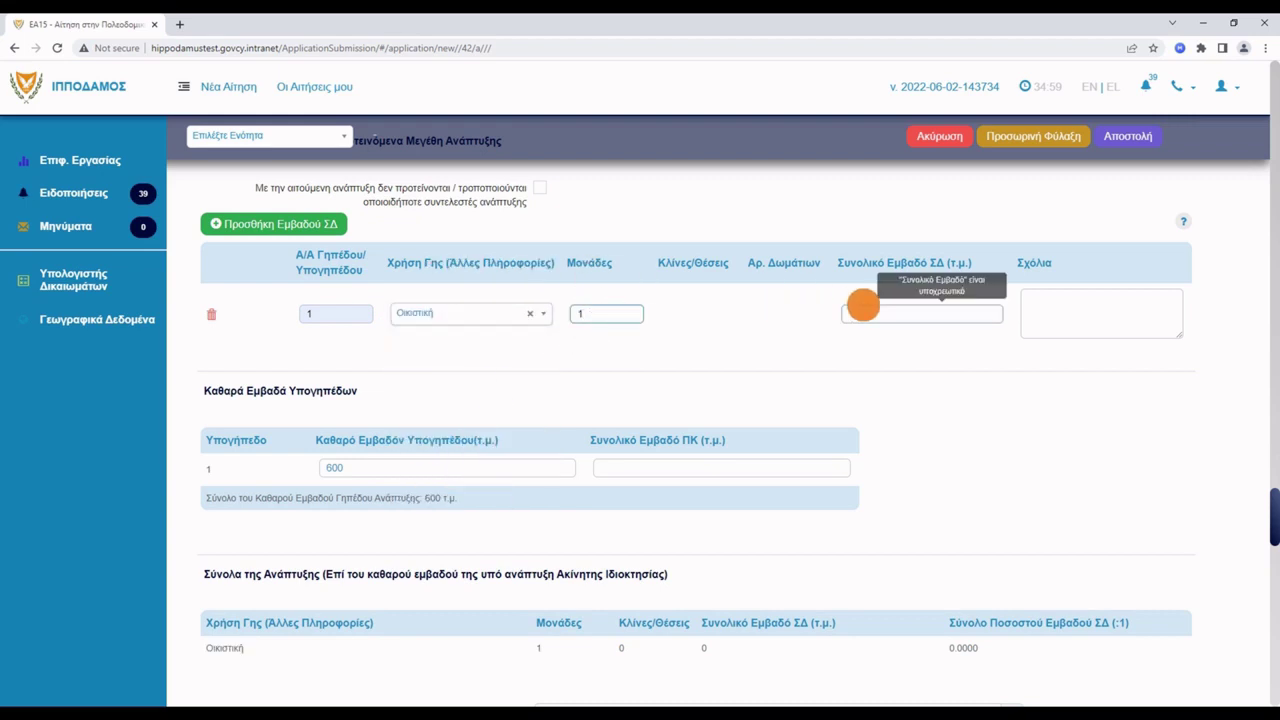
click(884, 314)
text(100)
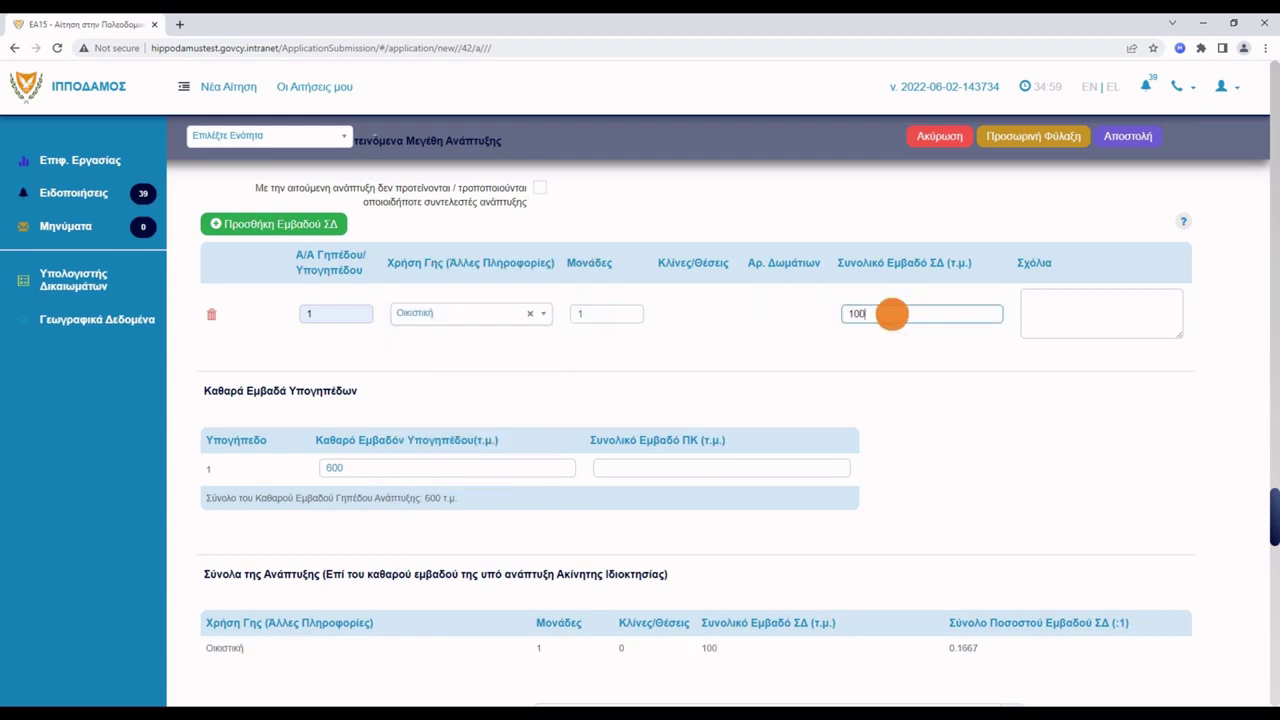
Add a second area row for plot 2: Οικιστική, 1 unit, 100 m² total ΣΔ area.
click(303, 225)
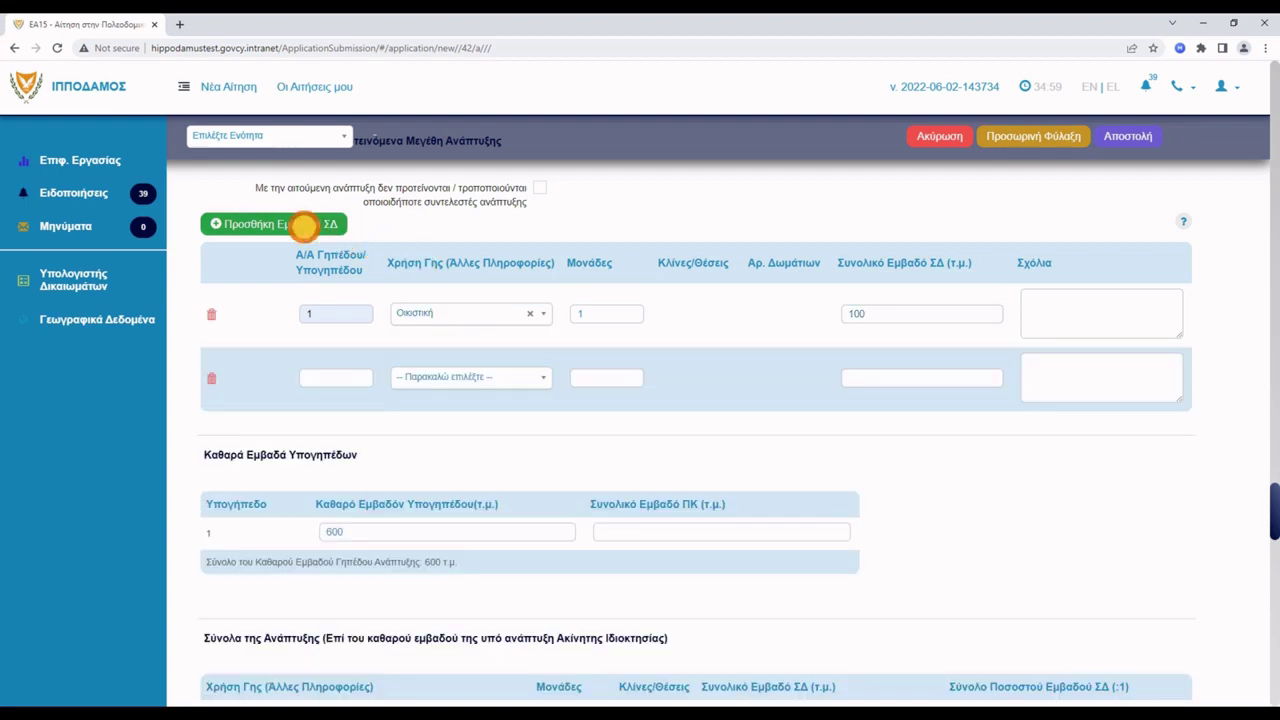
text(1)
click(340, 375)
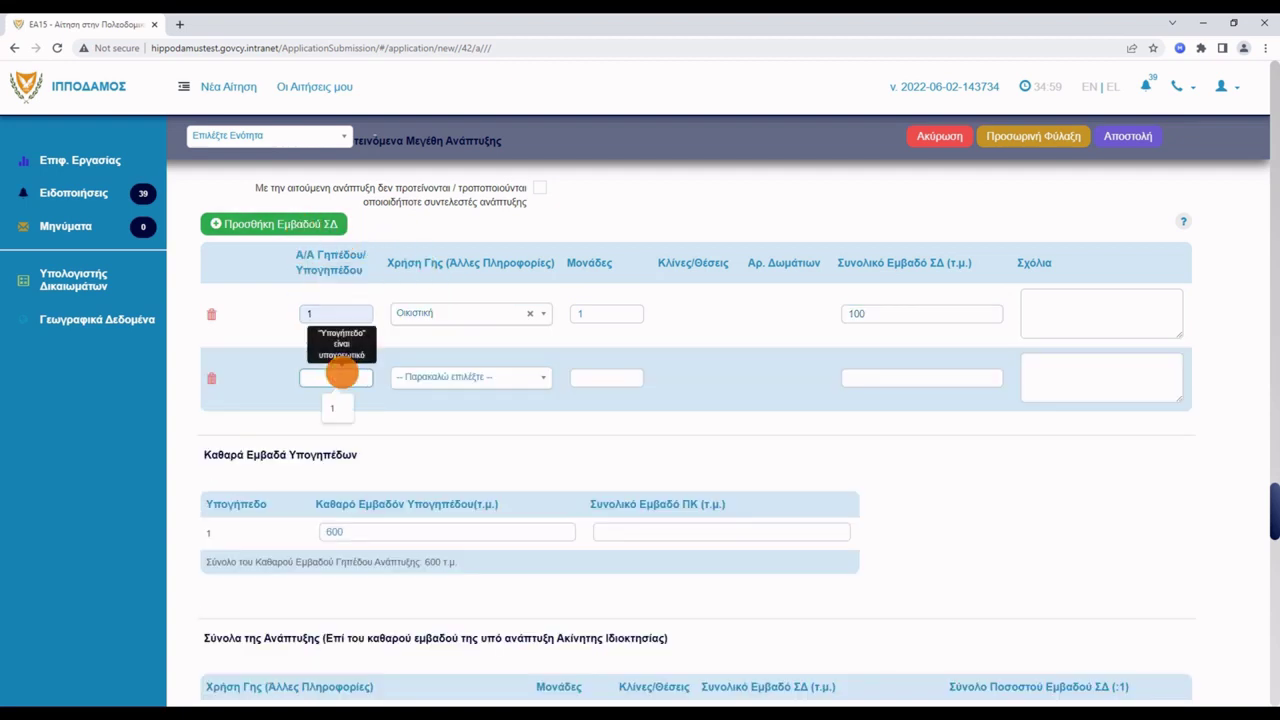
text(2)
key(Tab)
click(490, 376)
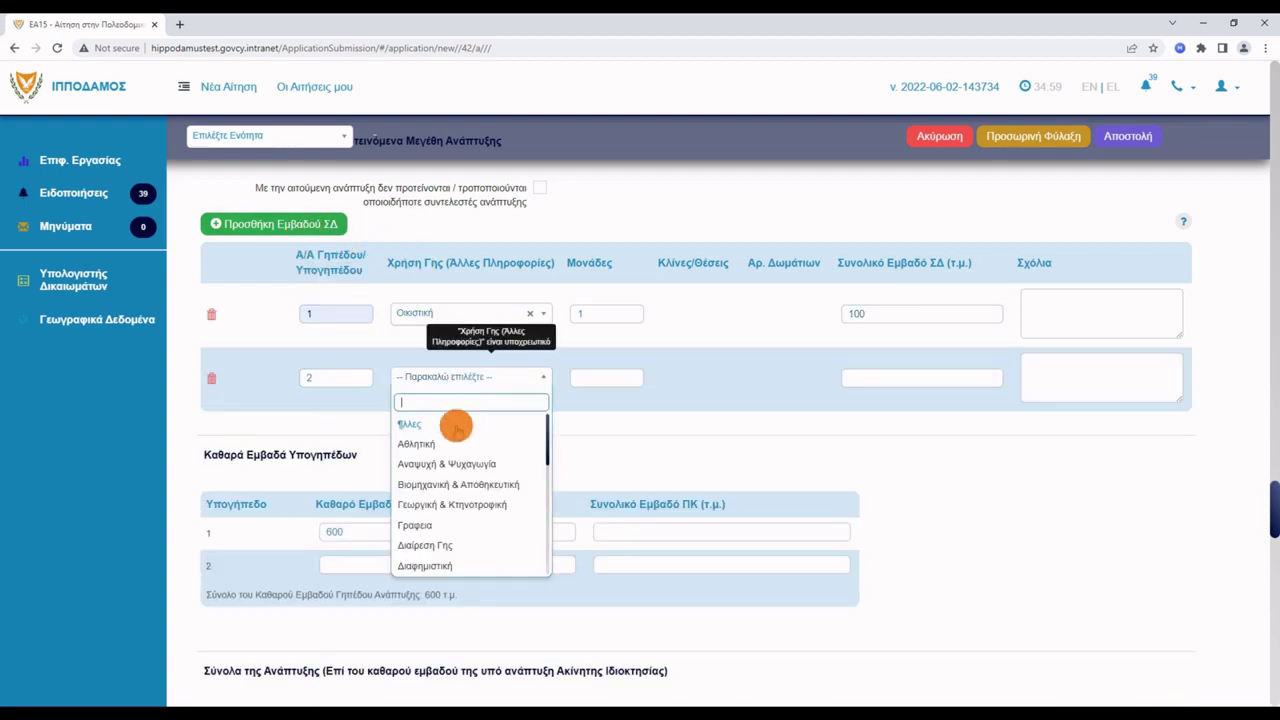
scroll(445, 430, down, 5)
scroll(440, 445, down, 1)
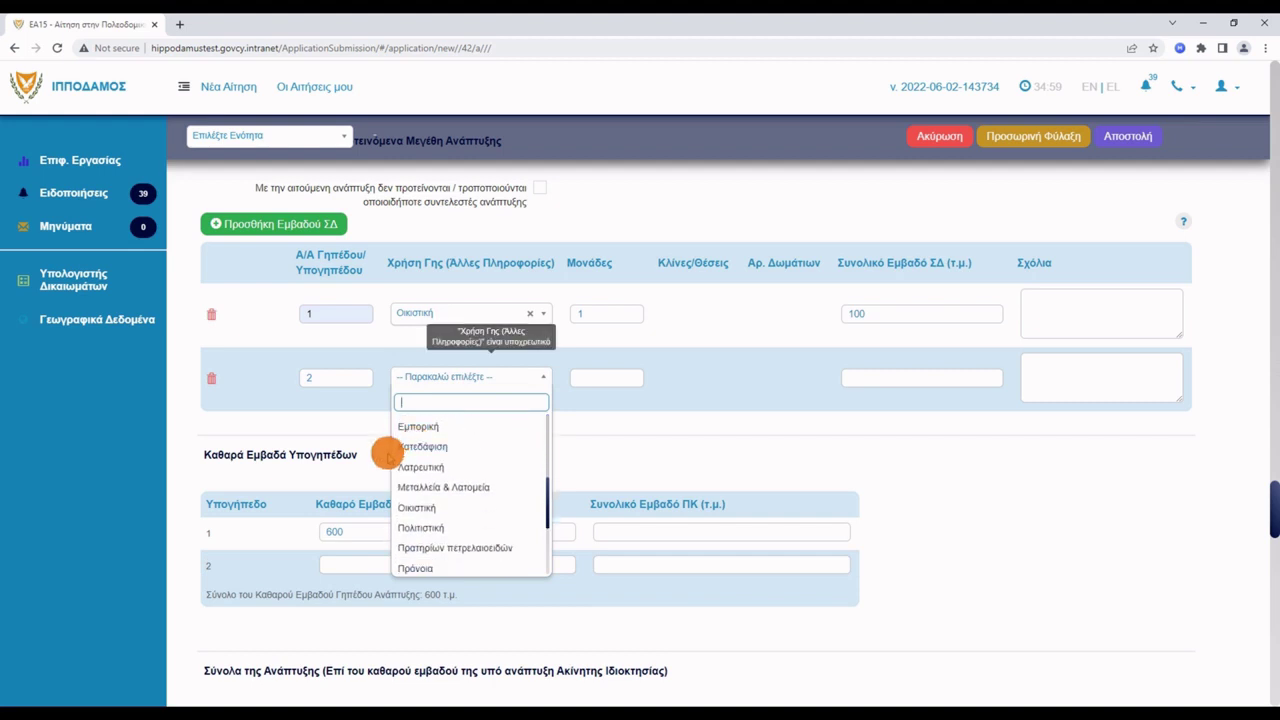
click(420, 508)
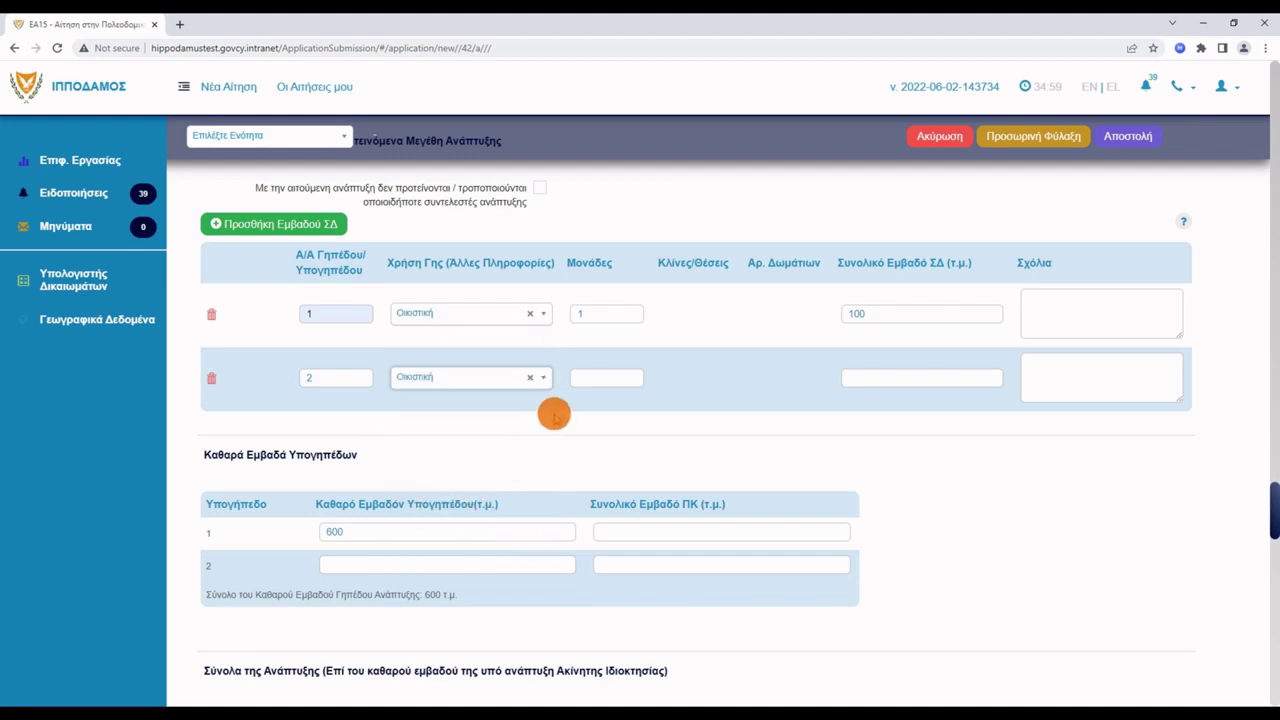
click(614, 379)
text(1)
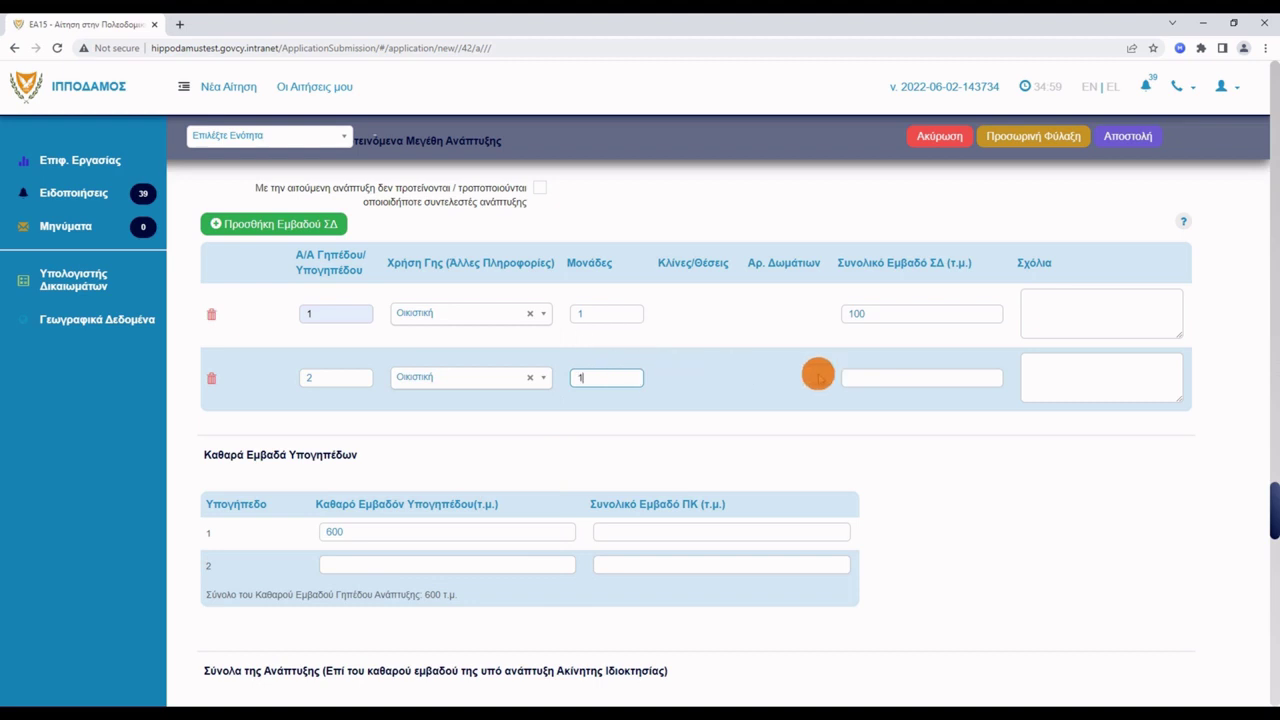
click(885, 378)
text(100)
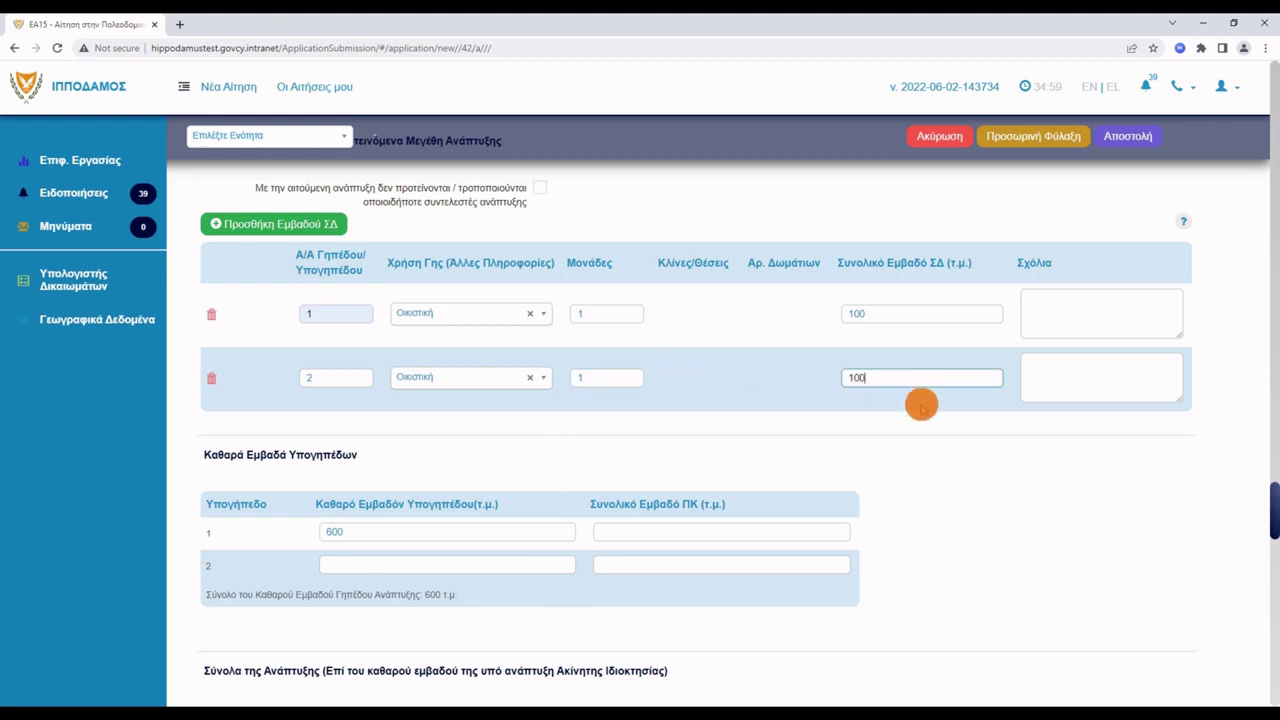
scroll(944, 390, down, 2)
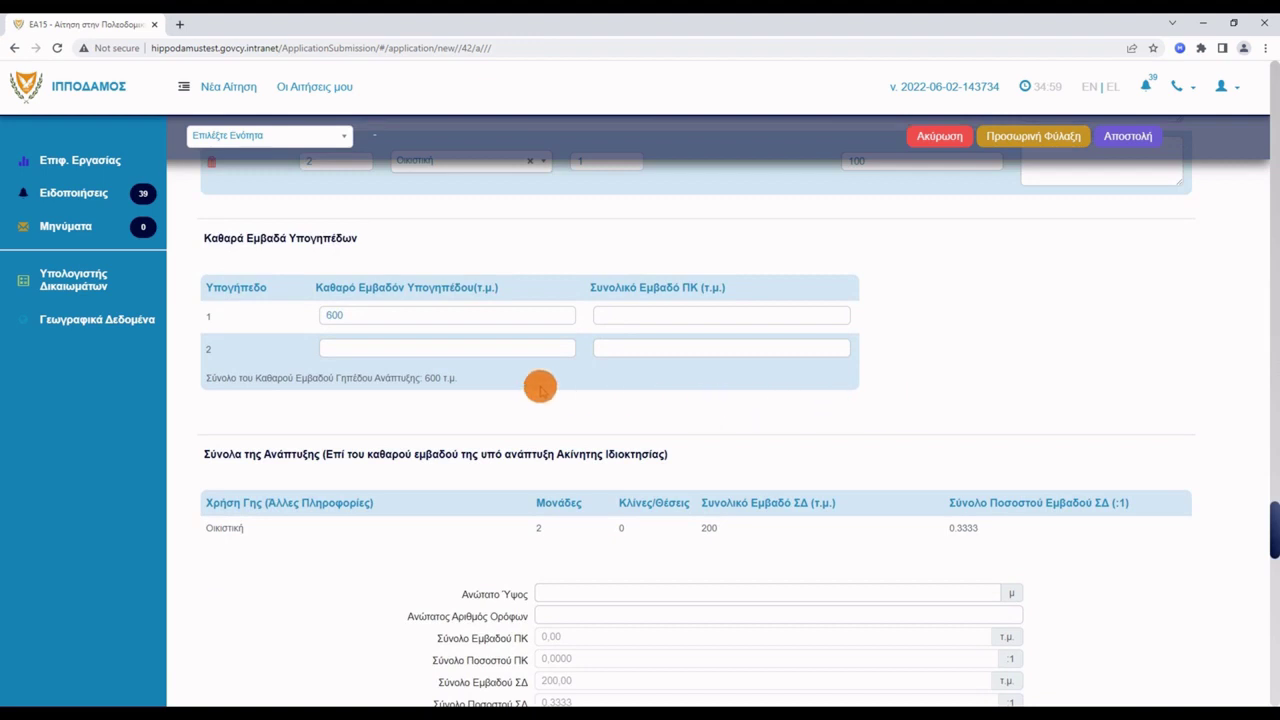
Change plot 1's net area from 600 to 300 m² and give each plot 300 m² net and 100 m² ΠΚ.
drag(424, 320, 316, 310)
text(3)
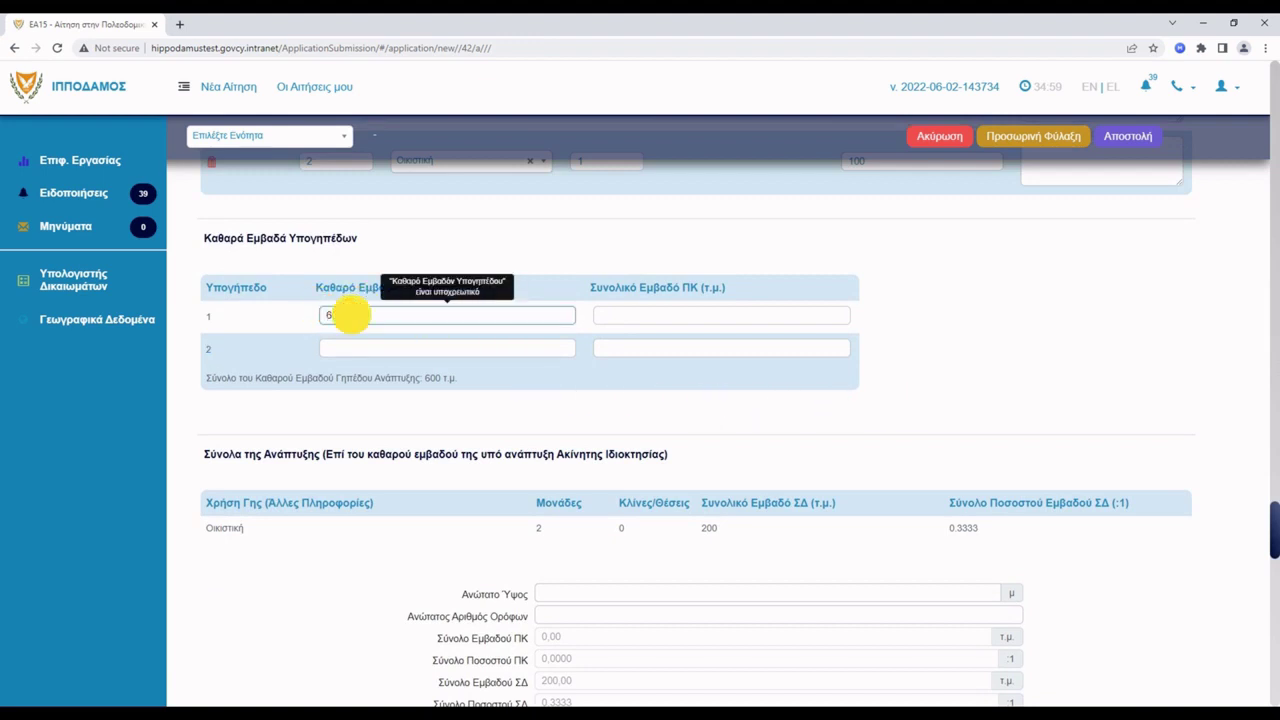
text(00)
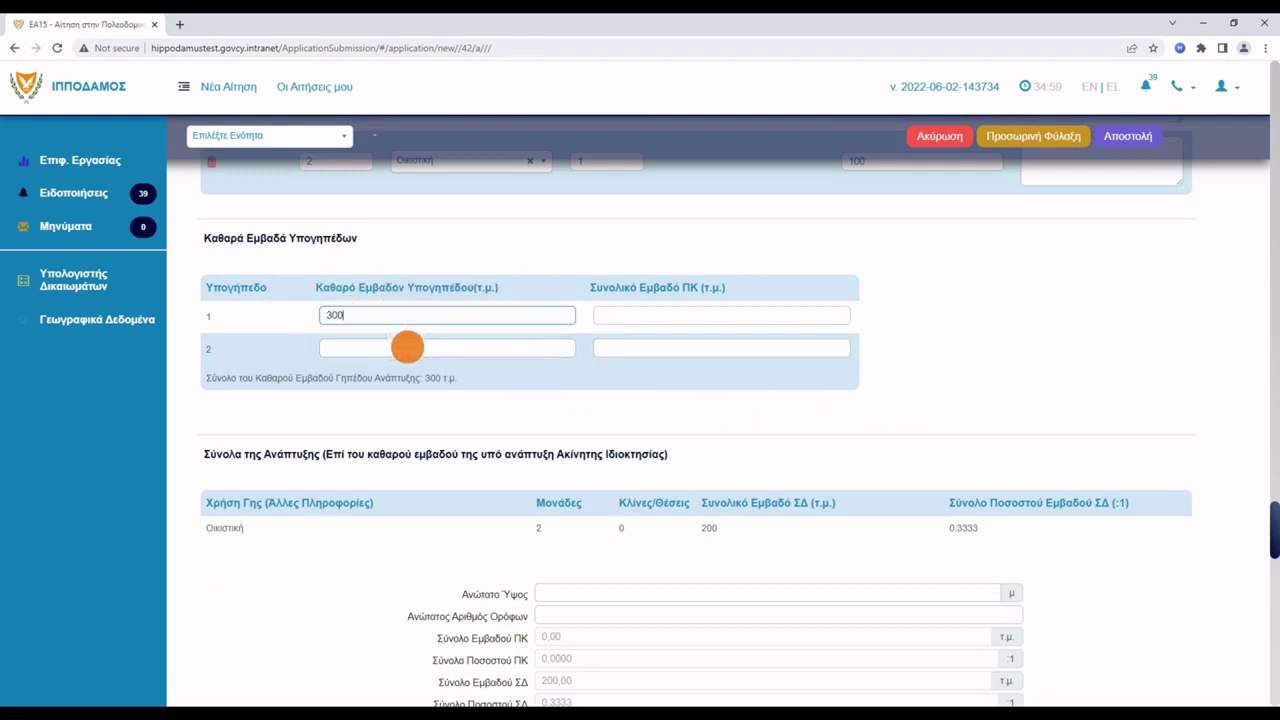
click(609, 315)
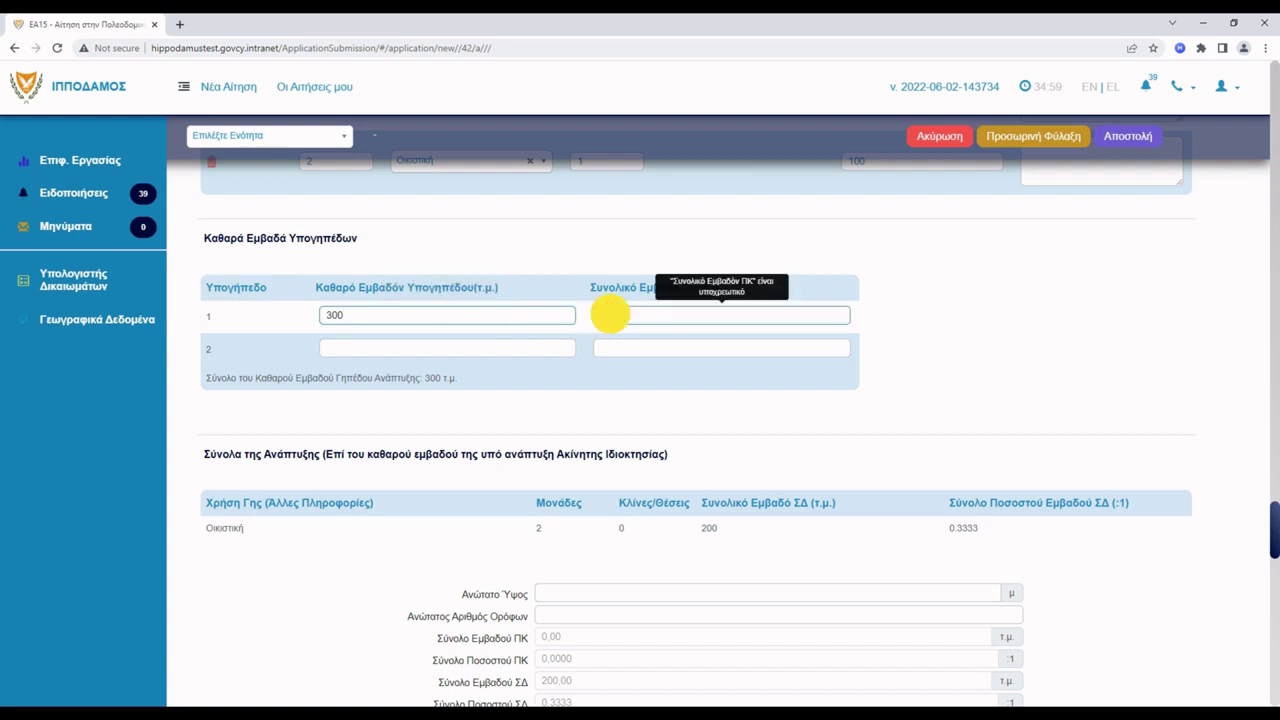
click(609, 315)
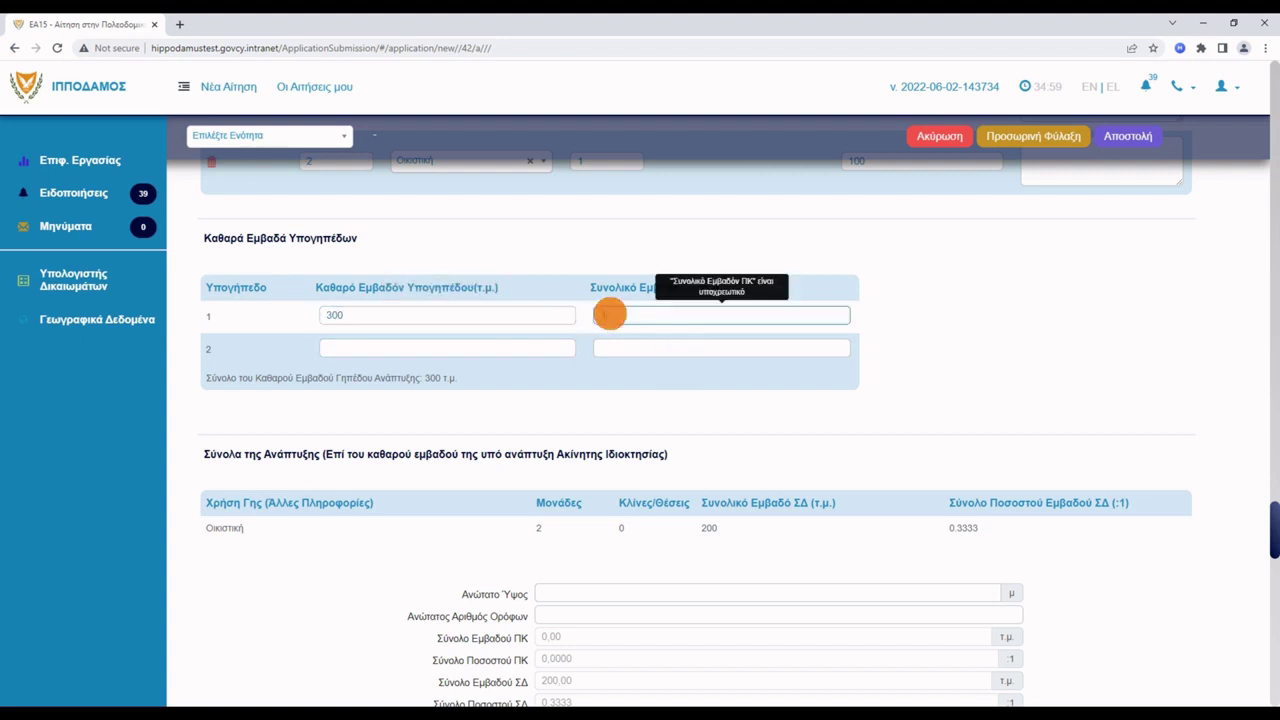
text(100)
click(507, 347)
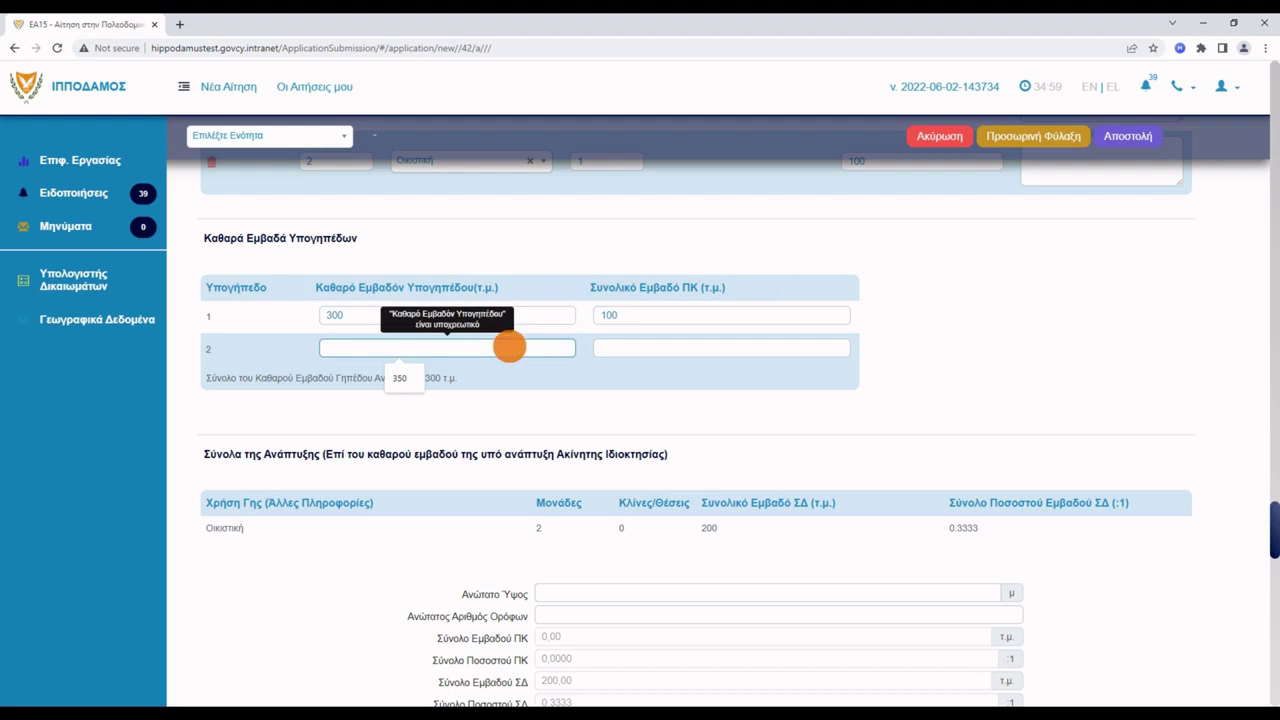
text(300)
click(609, 346)
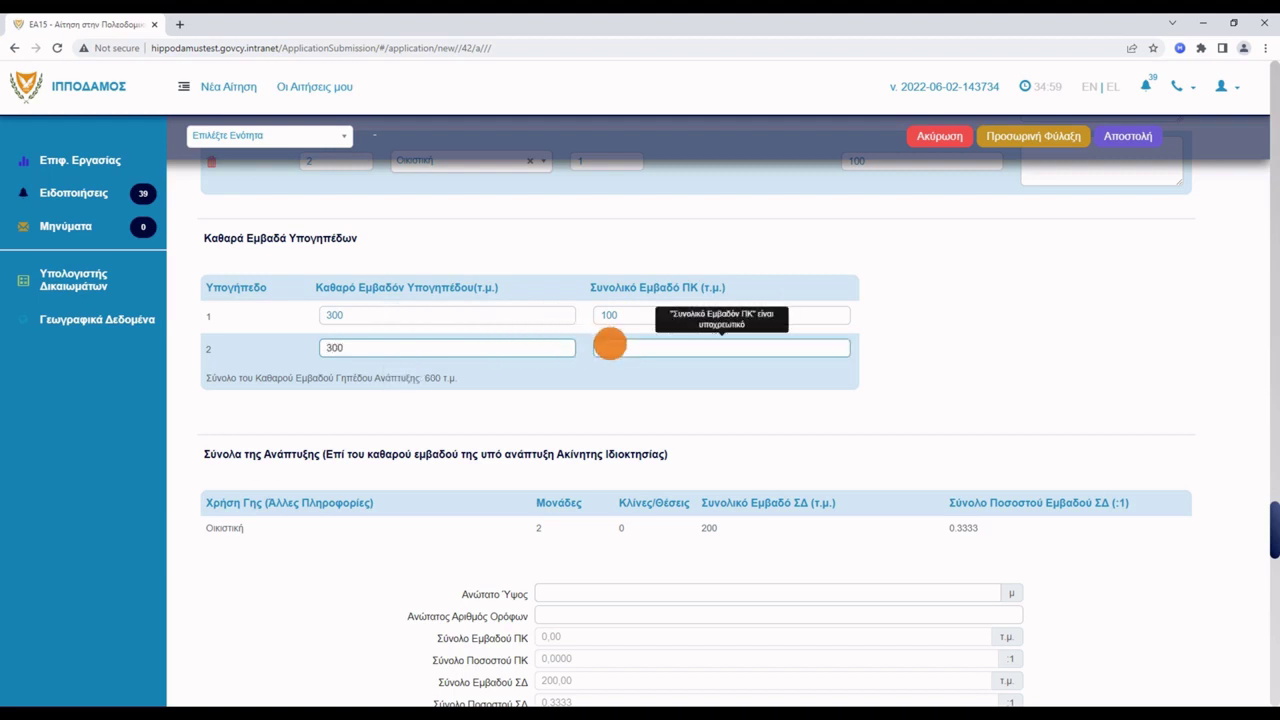
text(100)
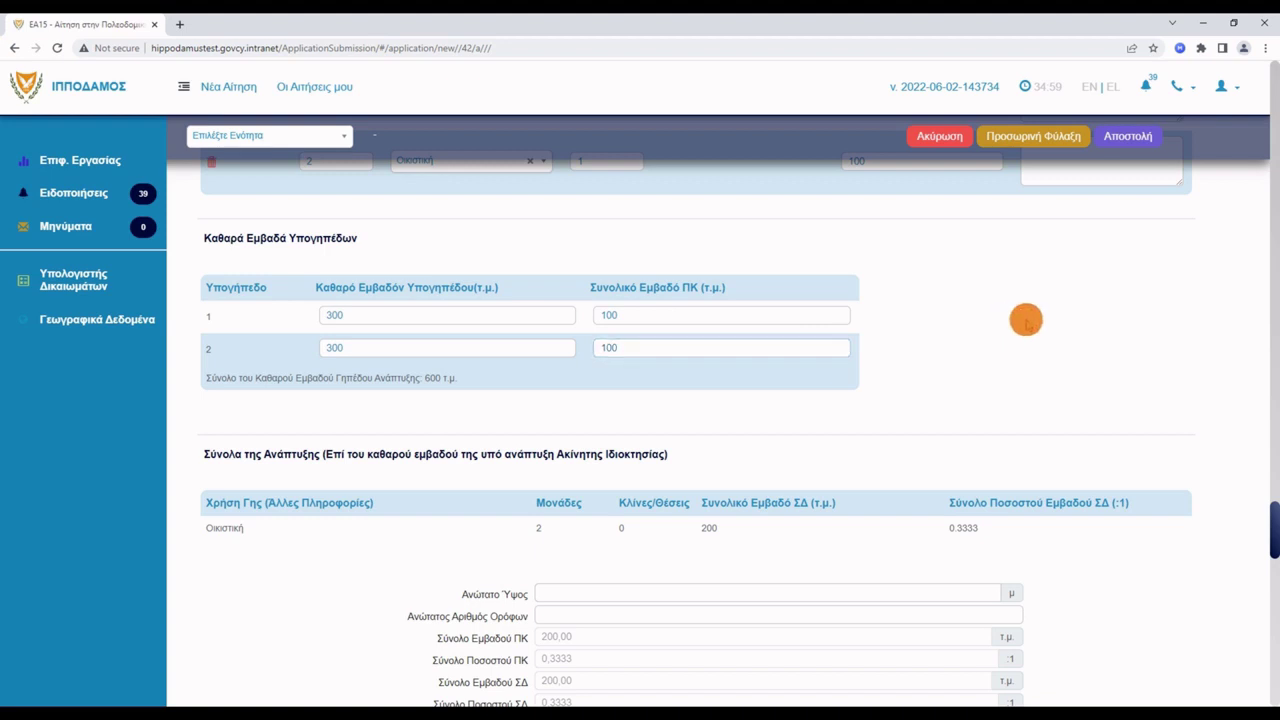
scroll(1025, 320, down, 3)
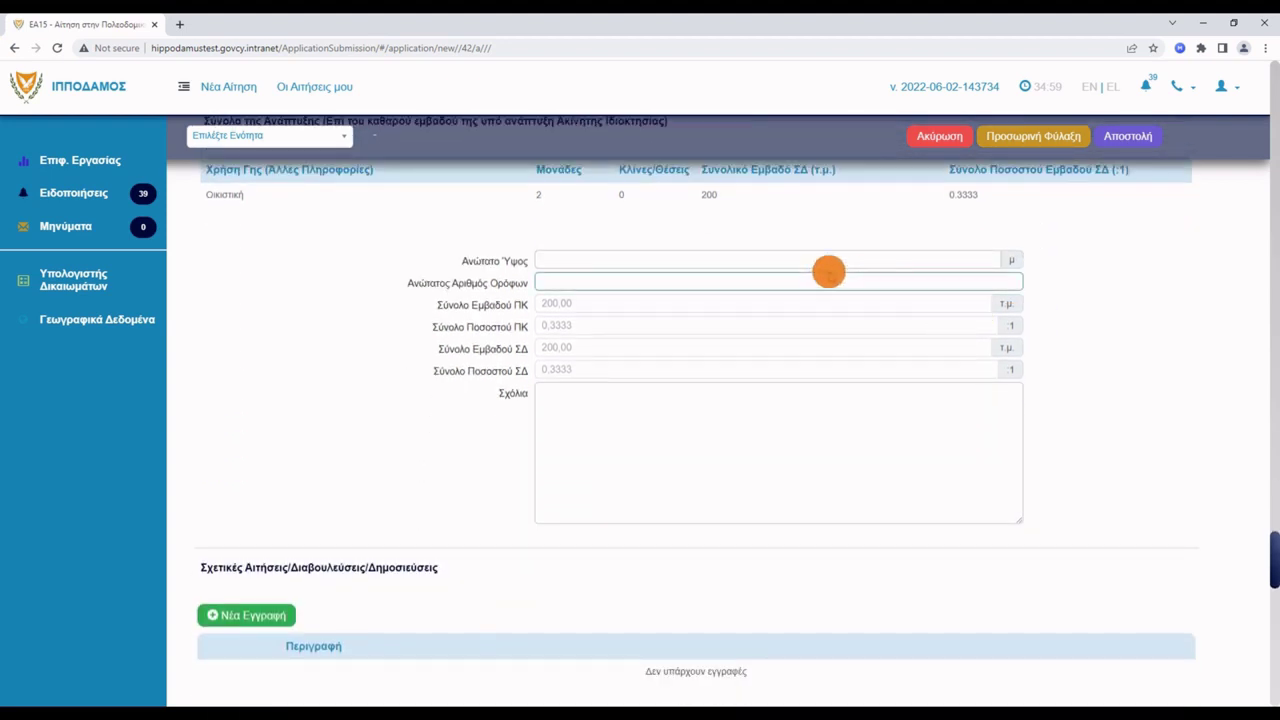
Enter a maximum height of 6,00 m and a maximum of 2 floors, then save the draft.
click(810, 261)
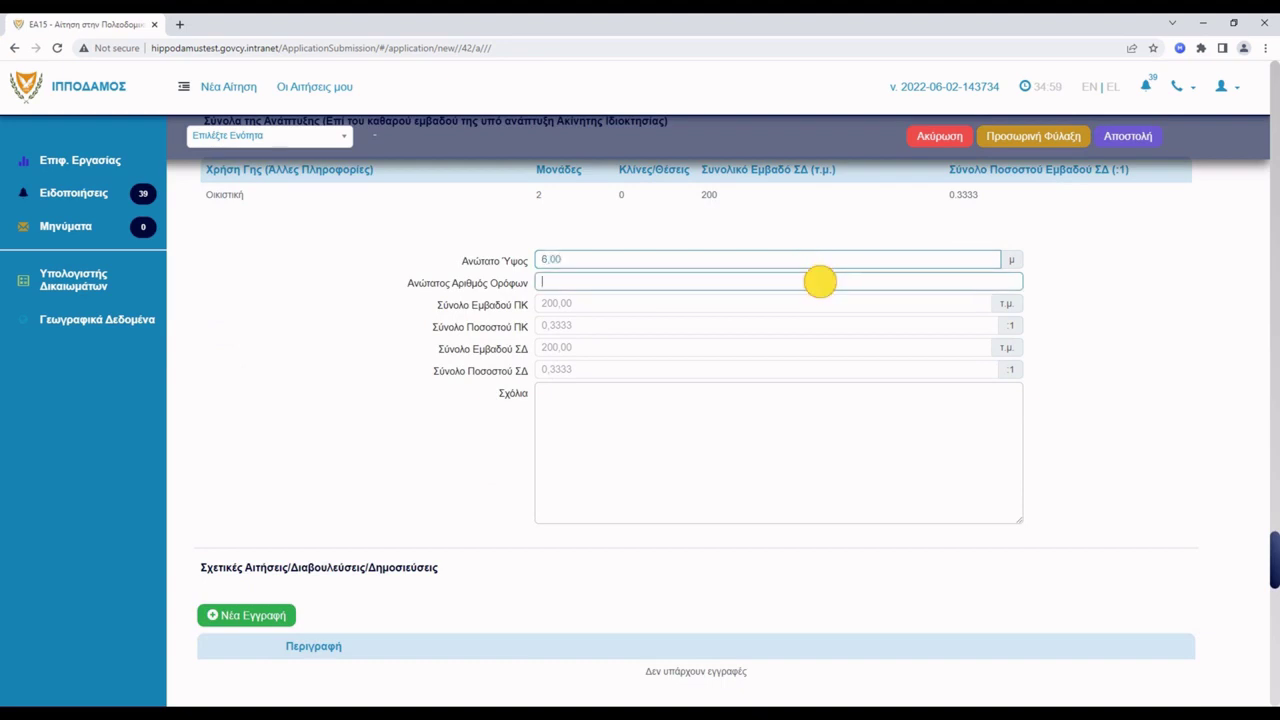
click(819, 282)
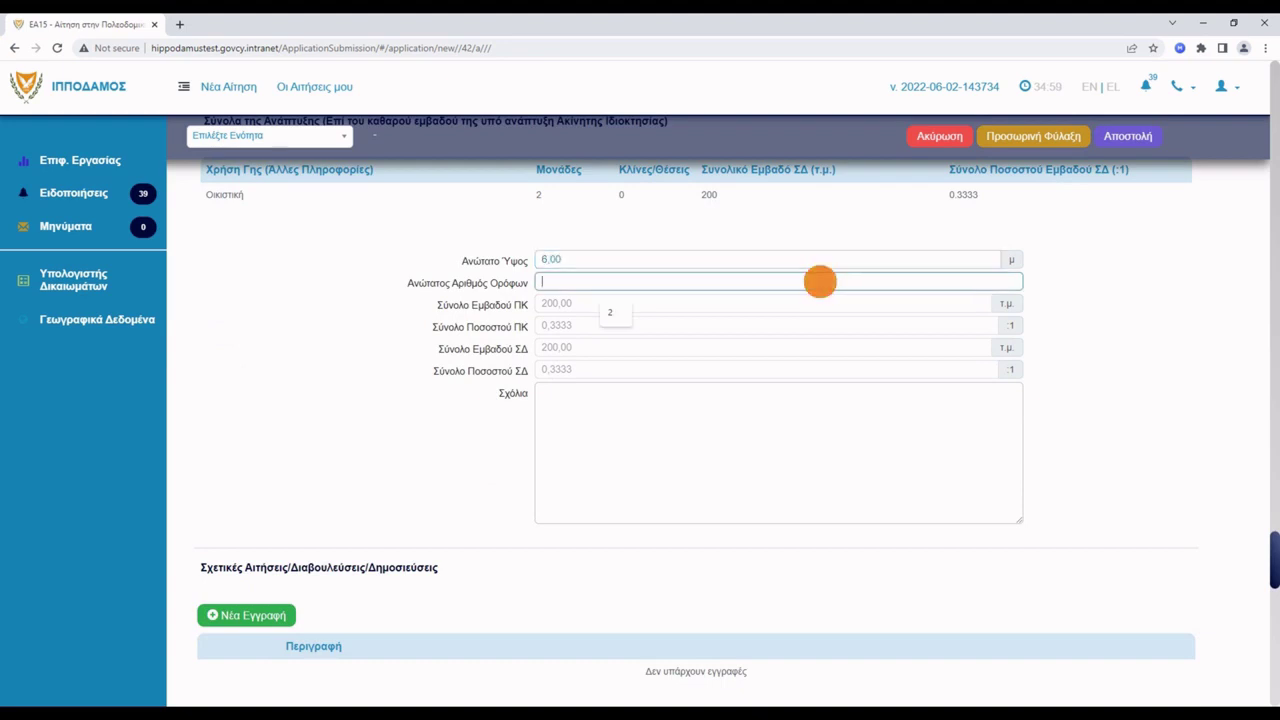
text(2)
click(1046, 285)
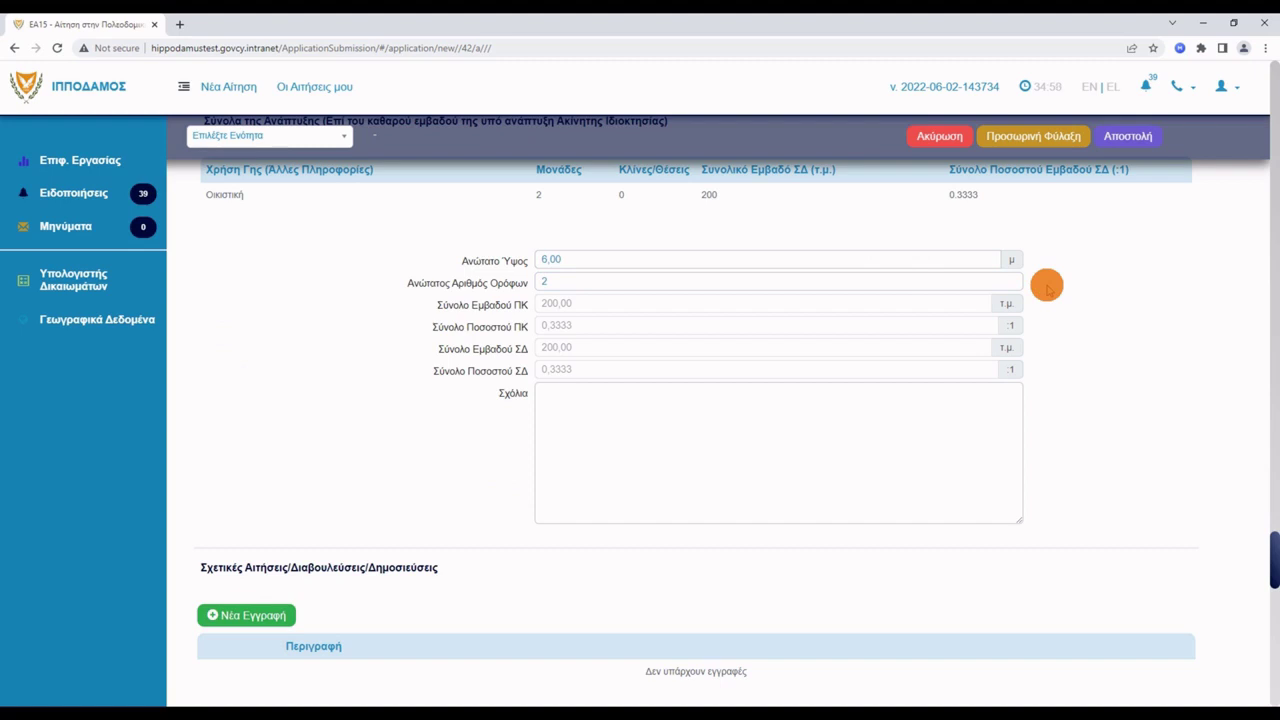
click(1035, 152)
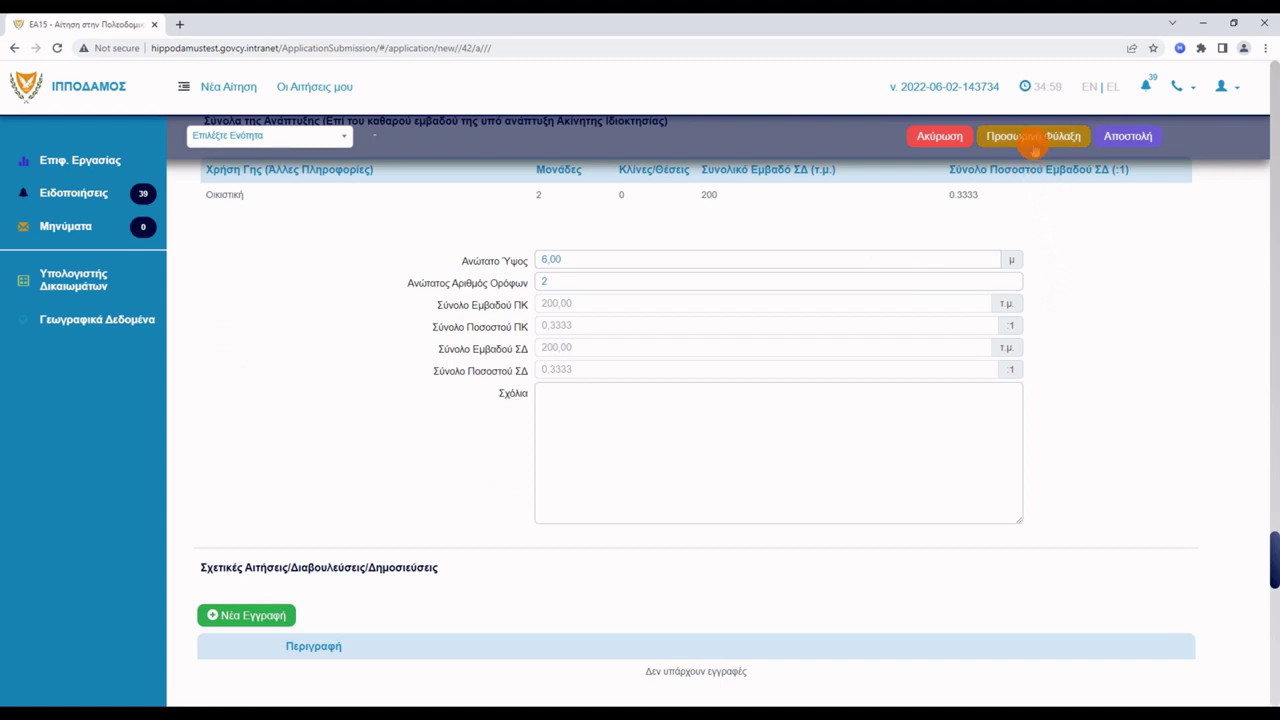
Save the application temporarily without creating a development plot, and dismiss the draft-saved notice.
click(1033, 143)
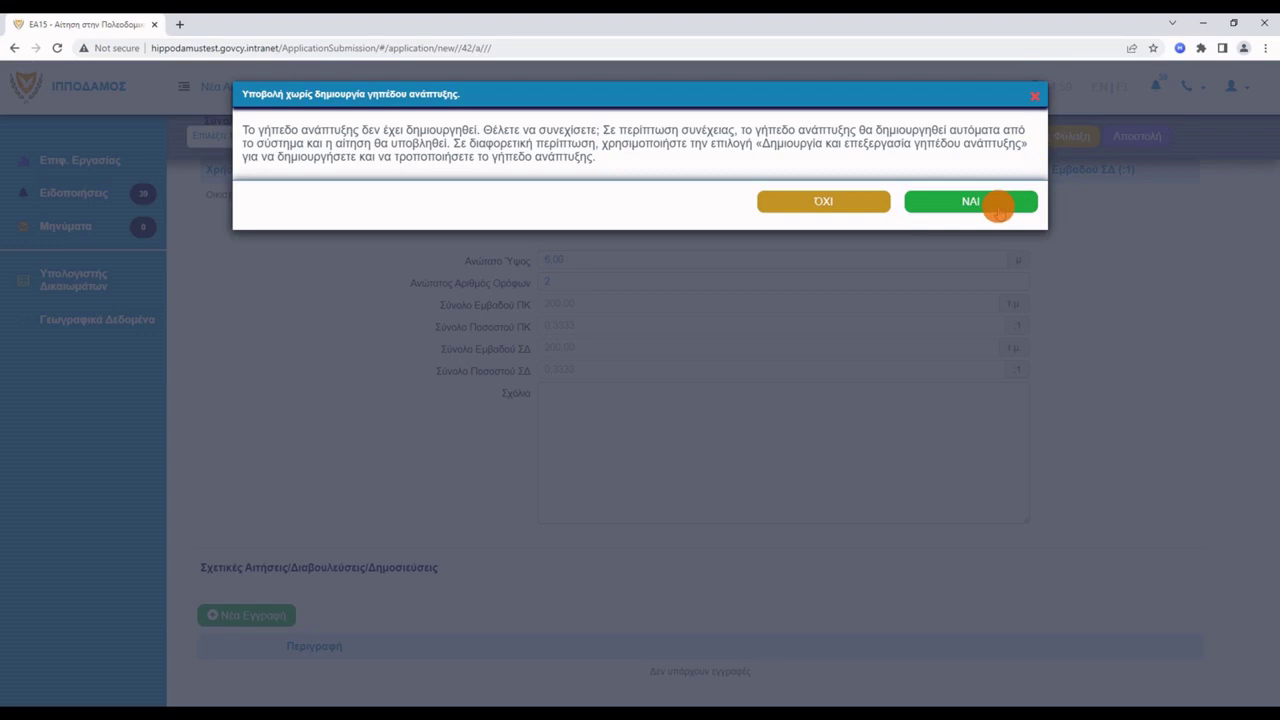
click(998, 208)
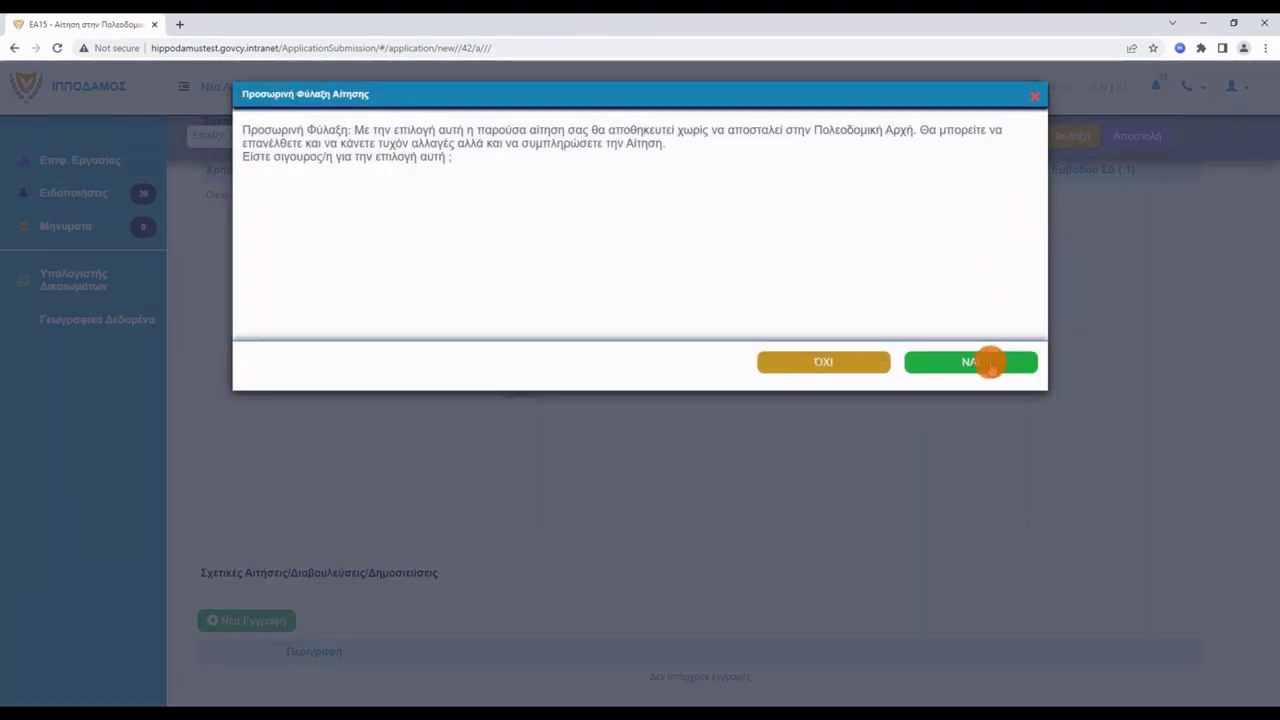
click(990, 364)
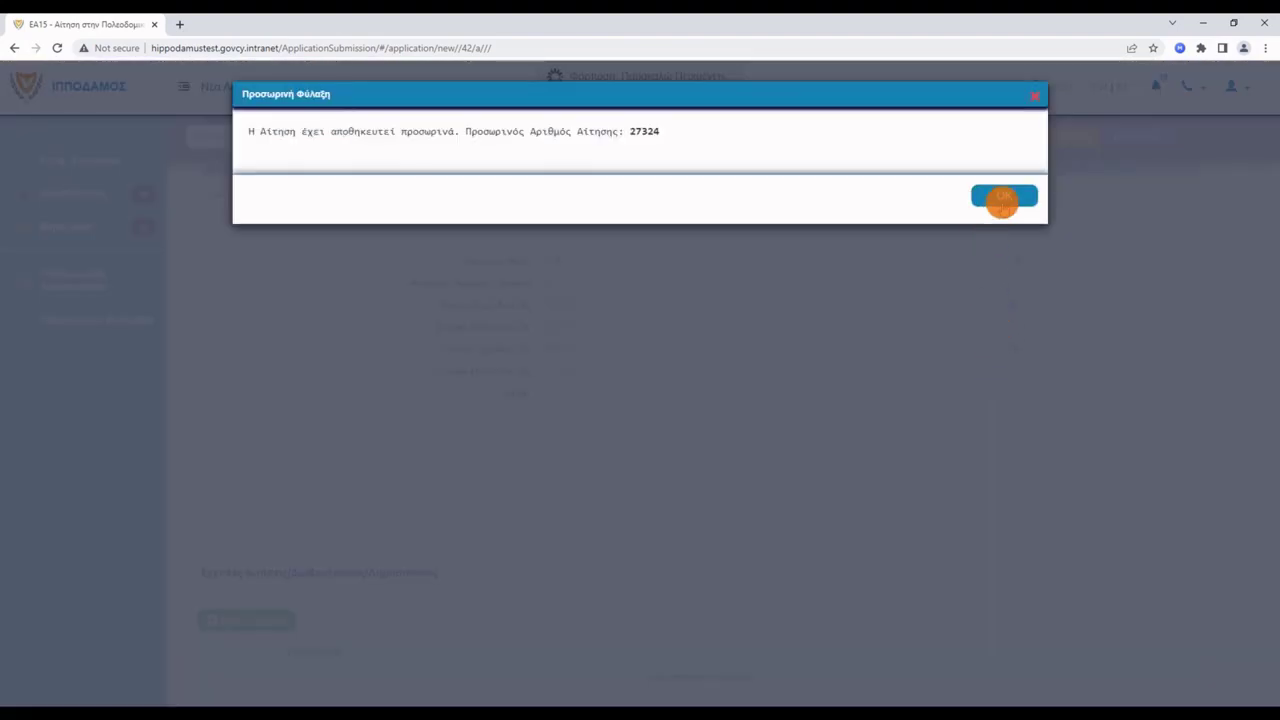
click(1002, 198)
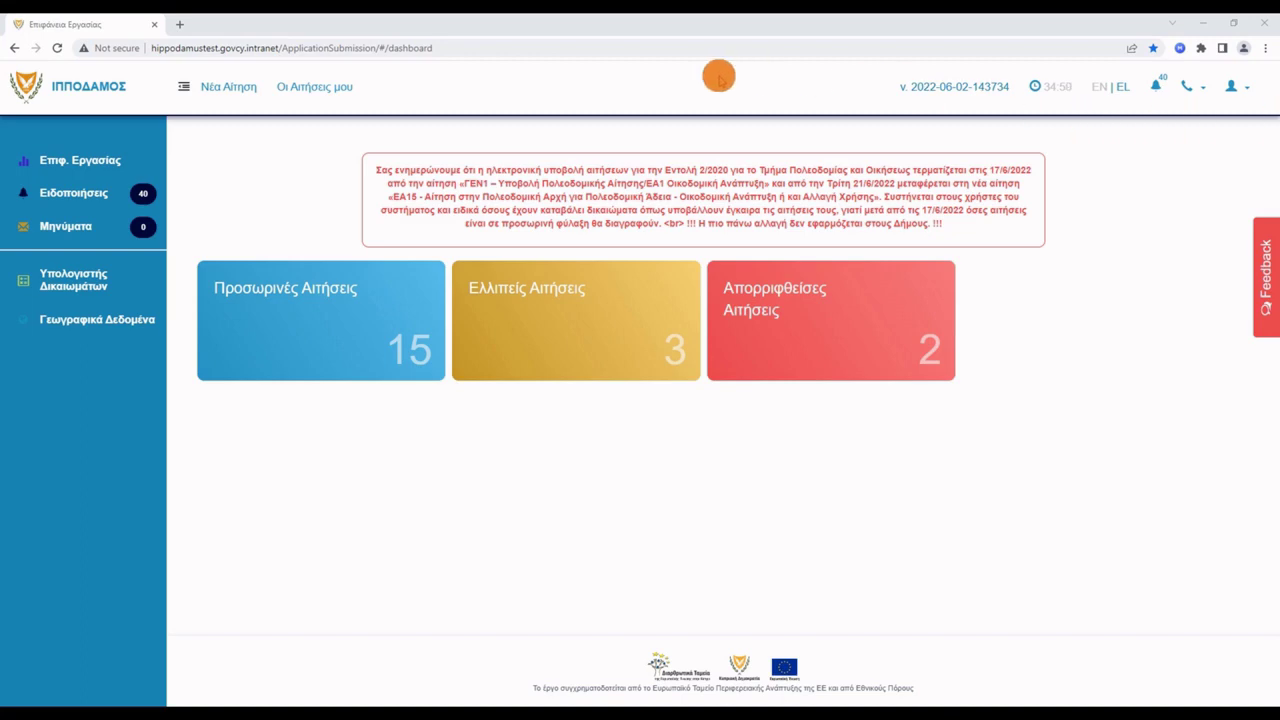
click(334, 88)
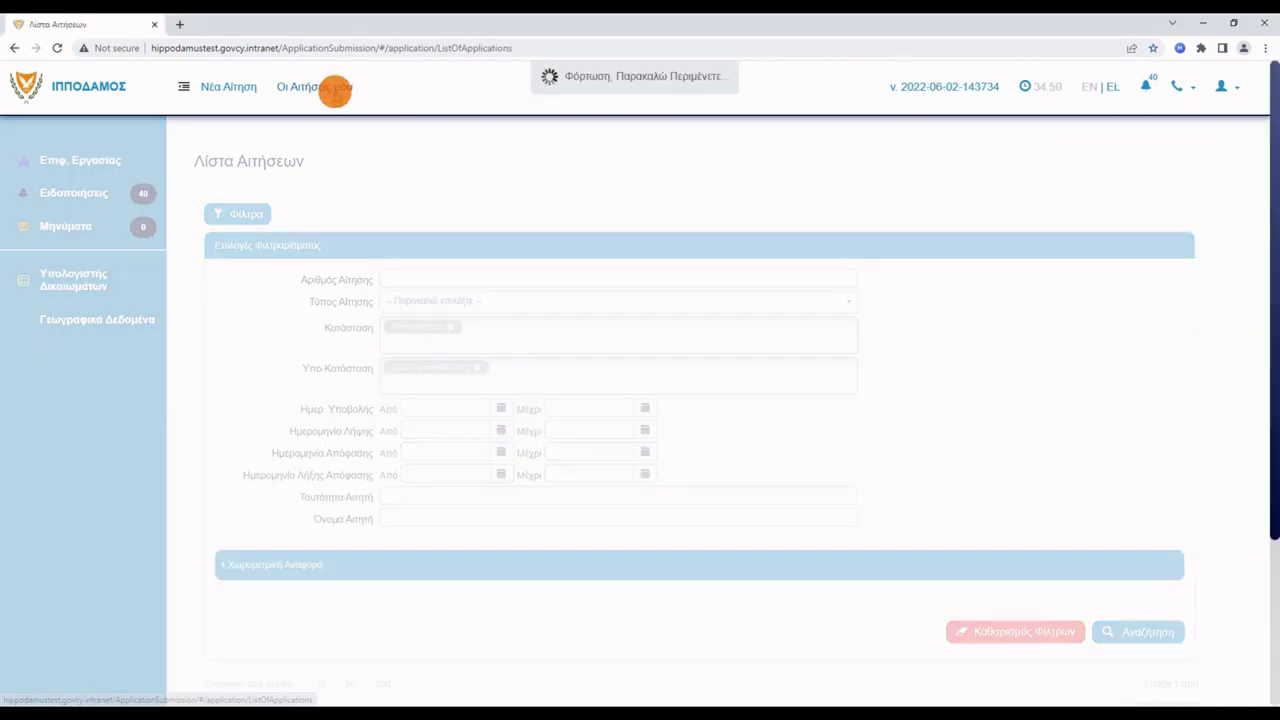
scroll(951, 460, down, 1)
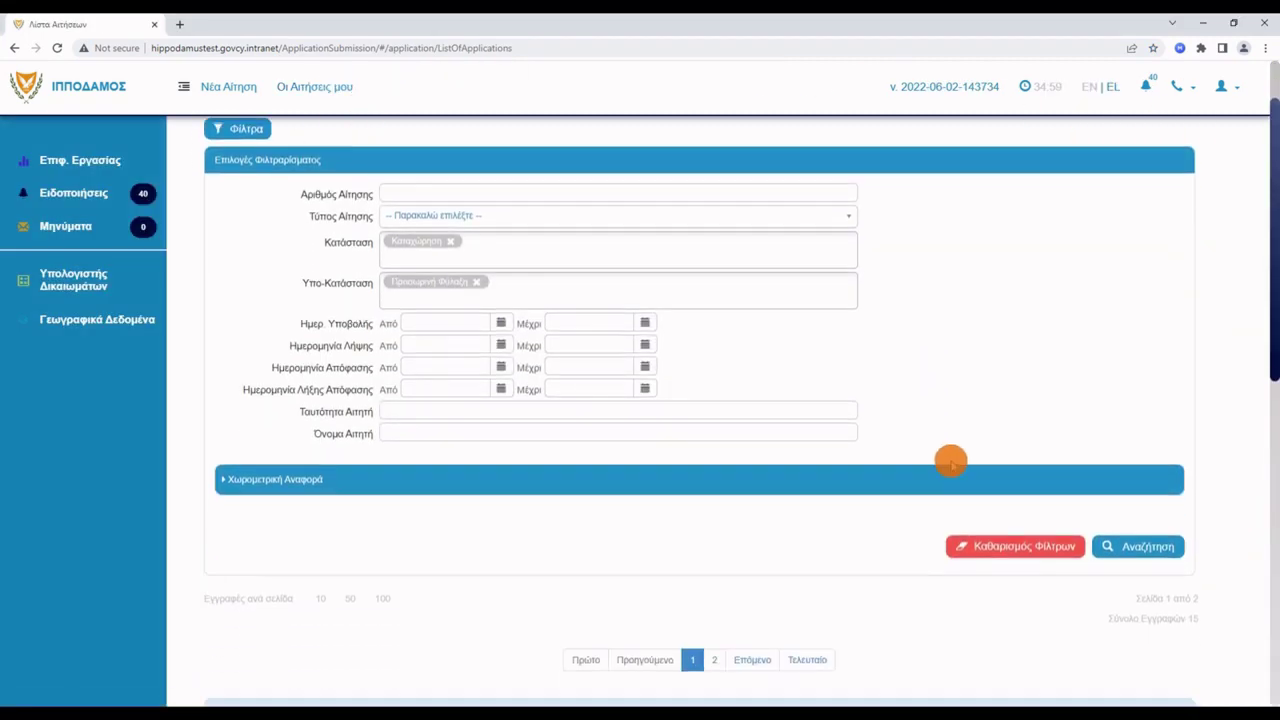
scroll(951, 460, down, 2)
click(1155, 572)
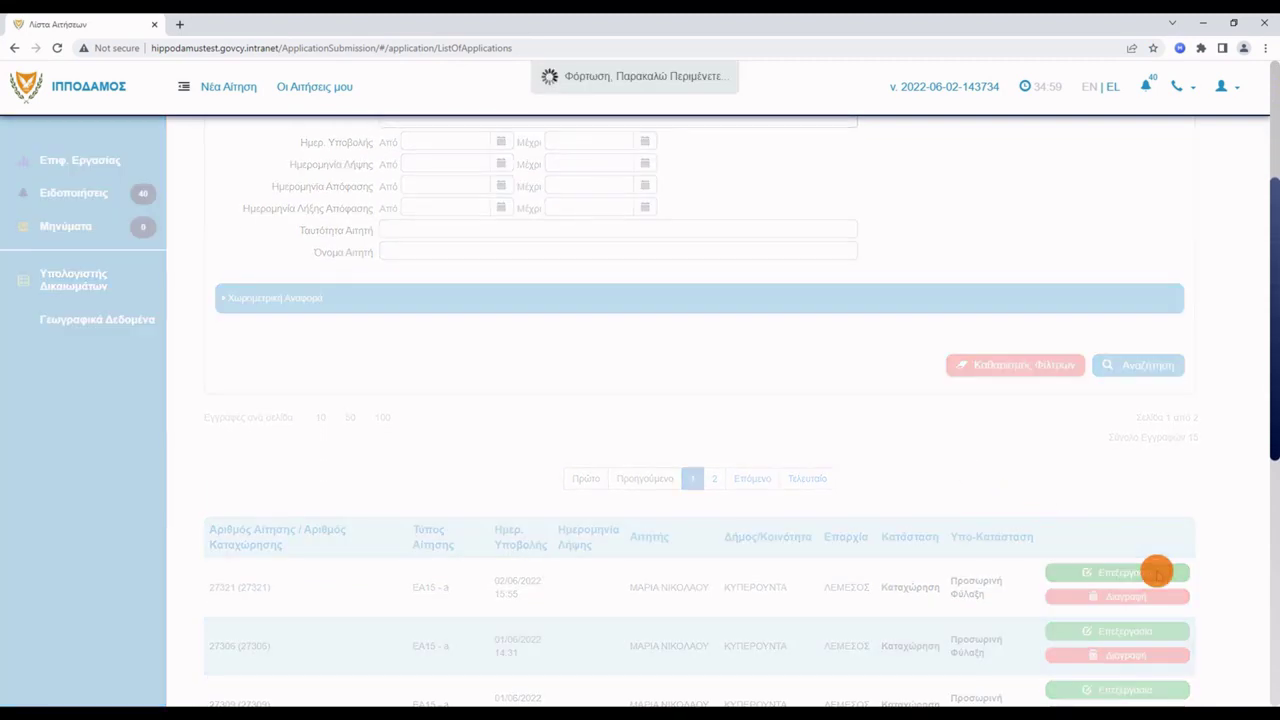
scroll(1080, 560, down, 5)
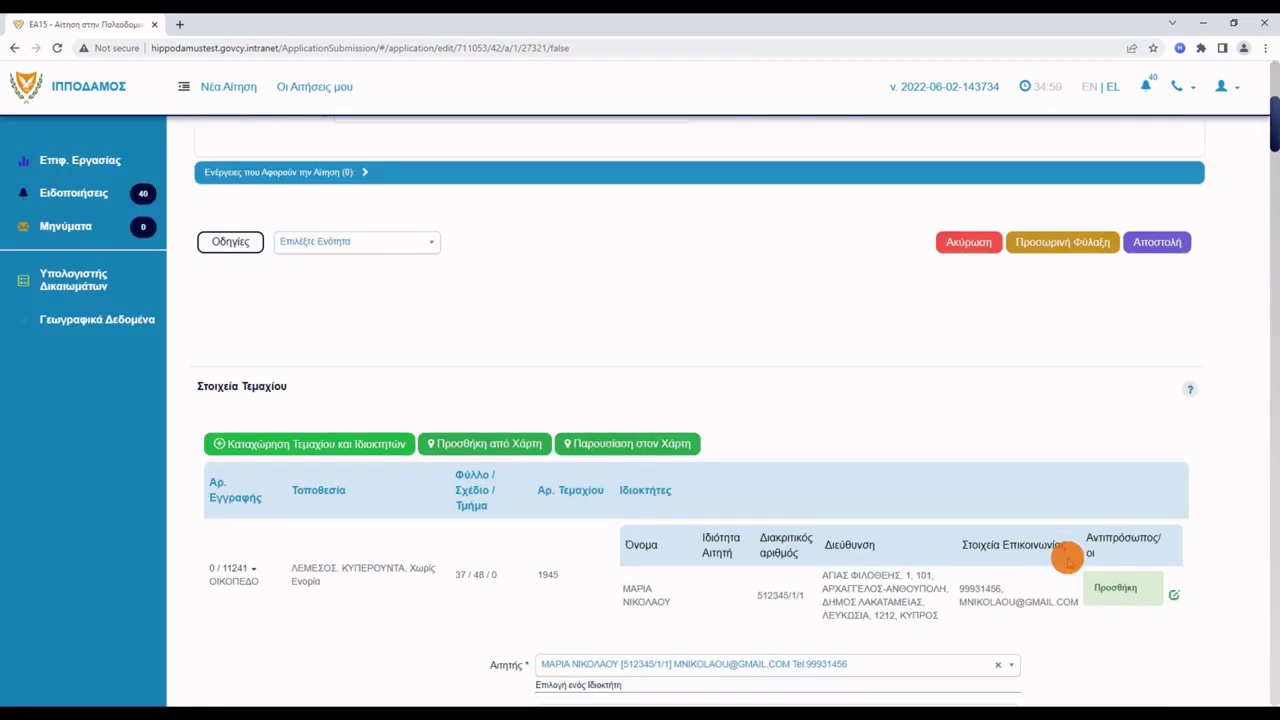
scroll(1066, 558, down, 15)
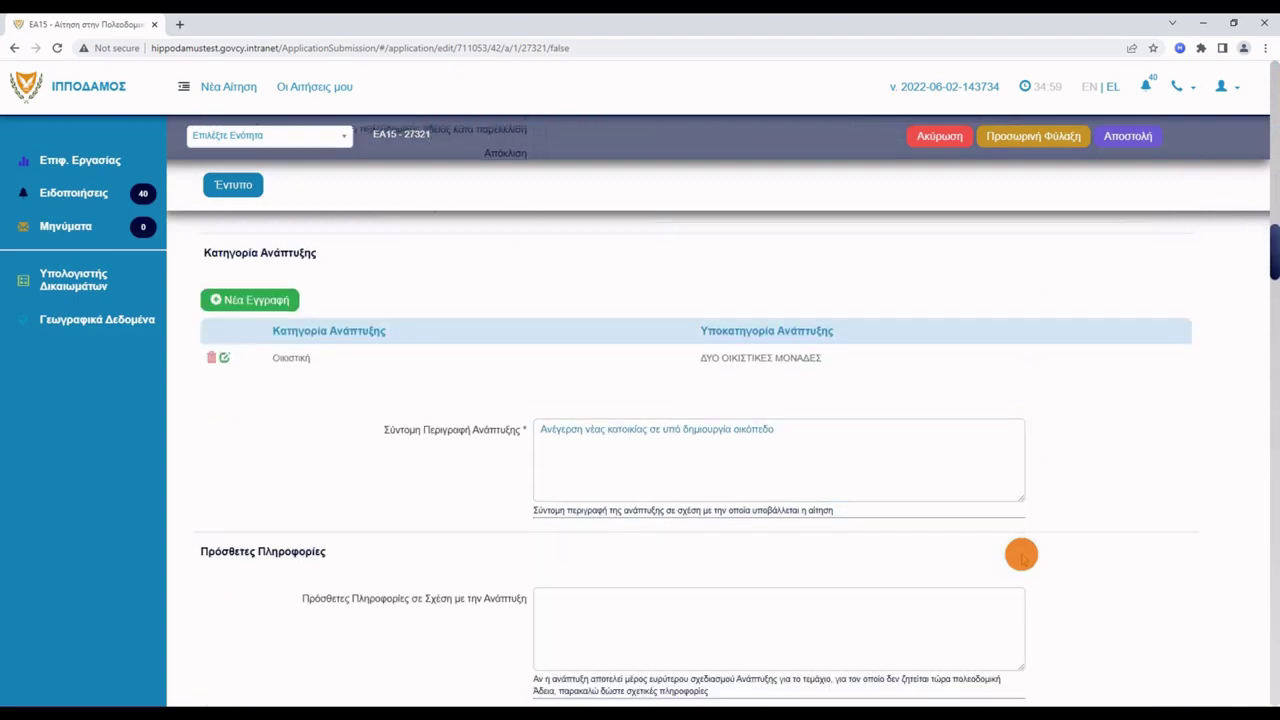
scroll(1021, 555, down, 20)
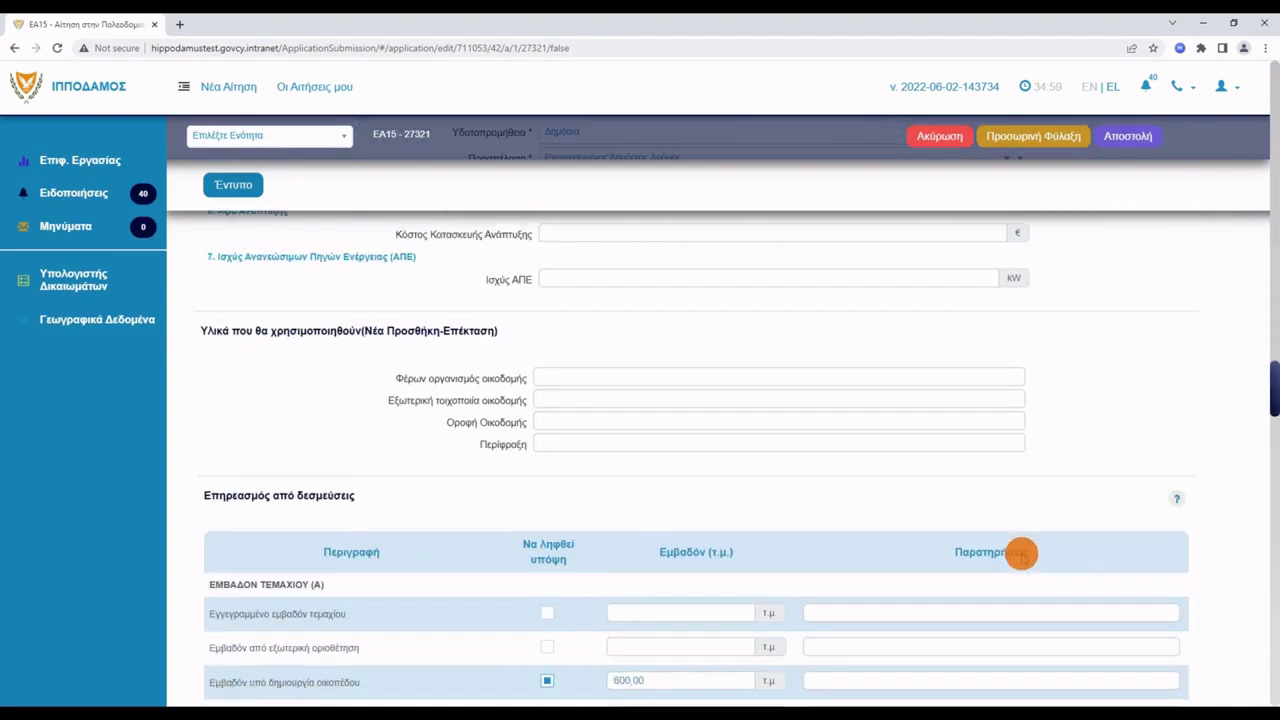
scroll(1021, 555, down, 20)
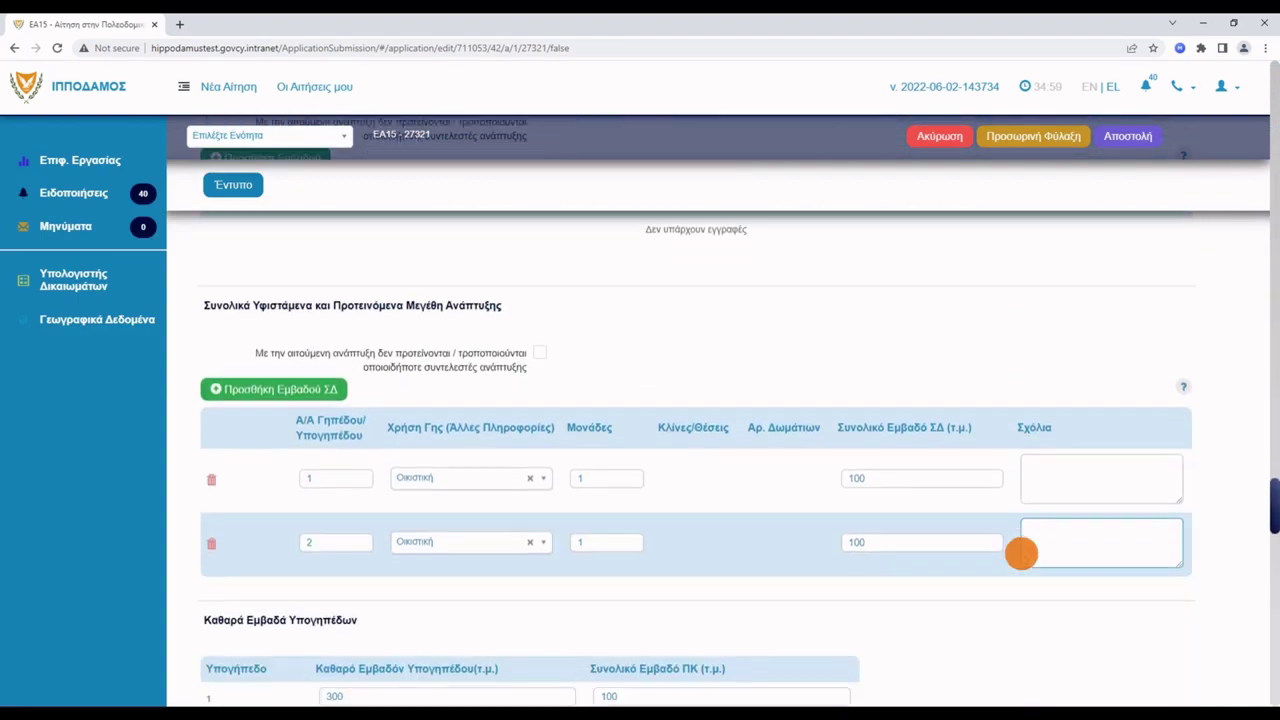
scroll(1021, 553, down, 10)
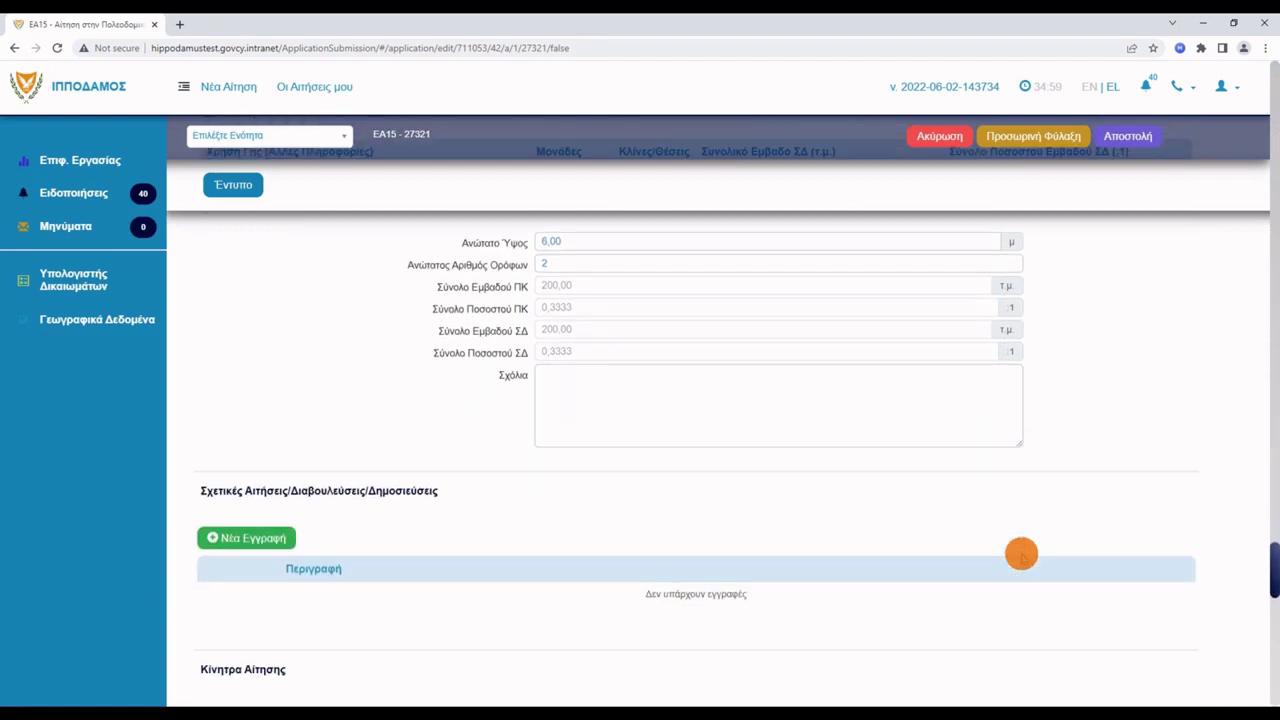
scroll(1021, 555, down, 8)
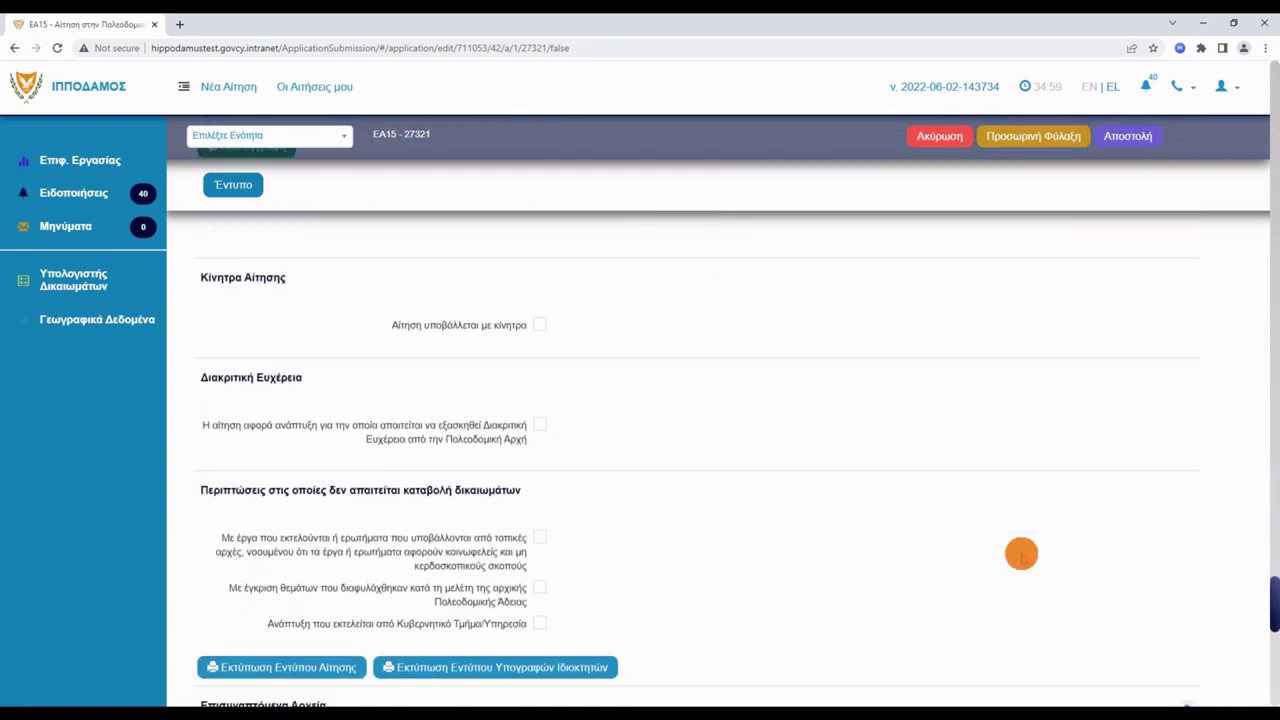
scroll(1021, 553, down, 2)
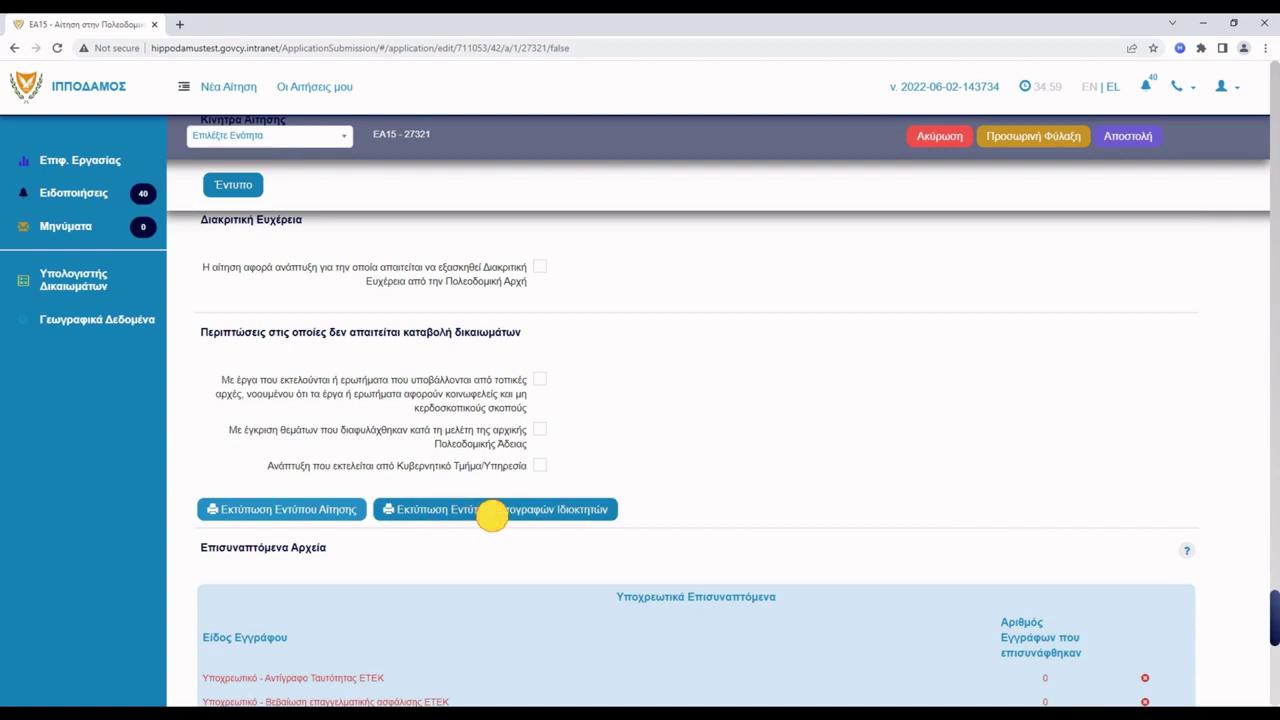
click(491, 513)
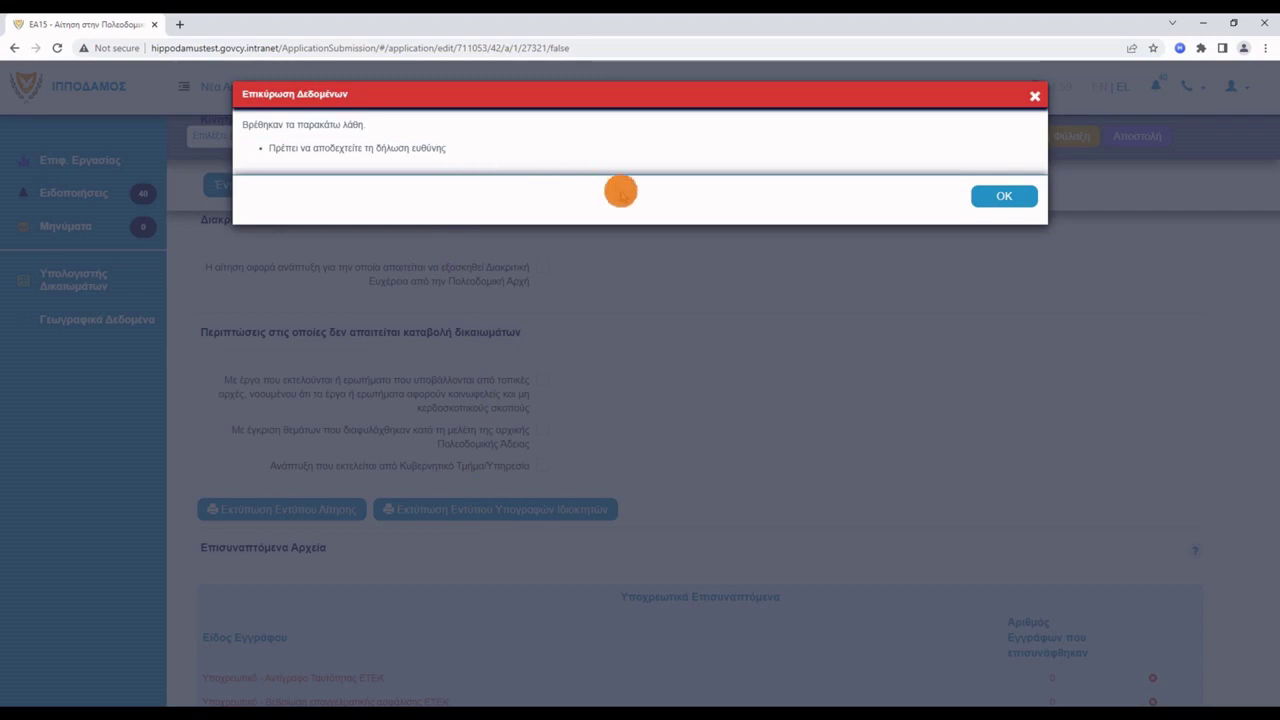
click(1004, 198)
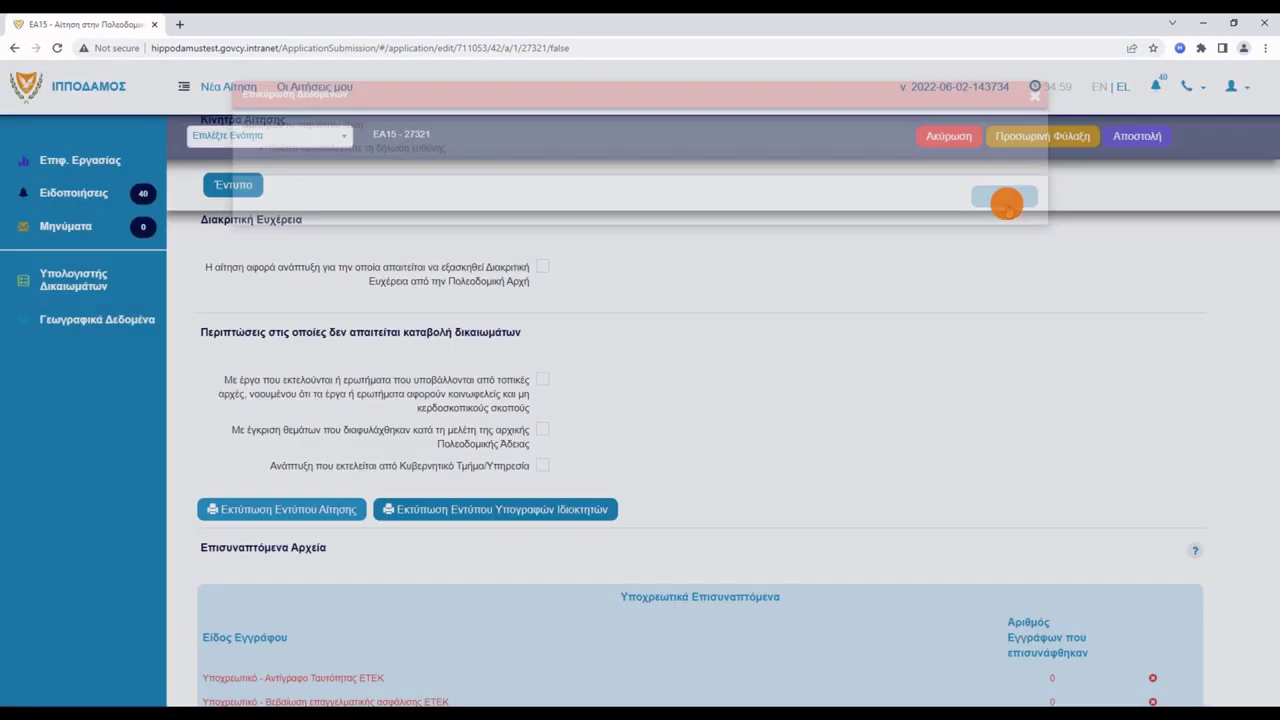
scroll(960, 260, down, 5)
scroll(905, 315, down, 3)
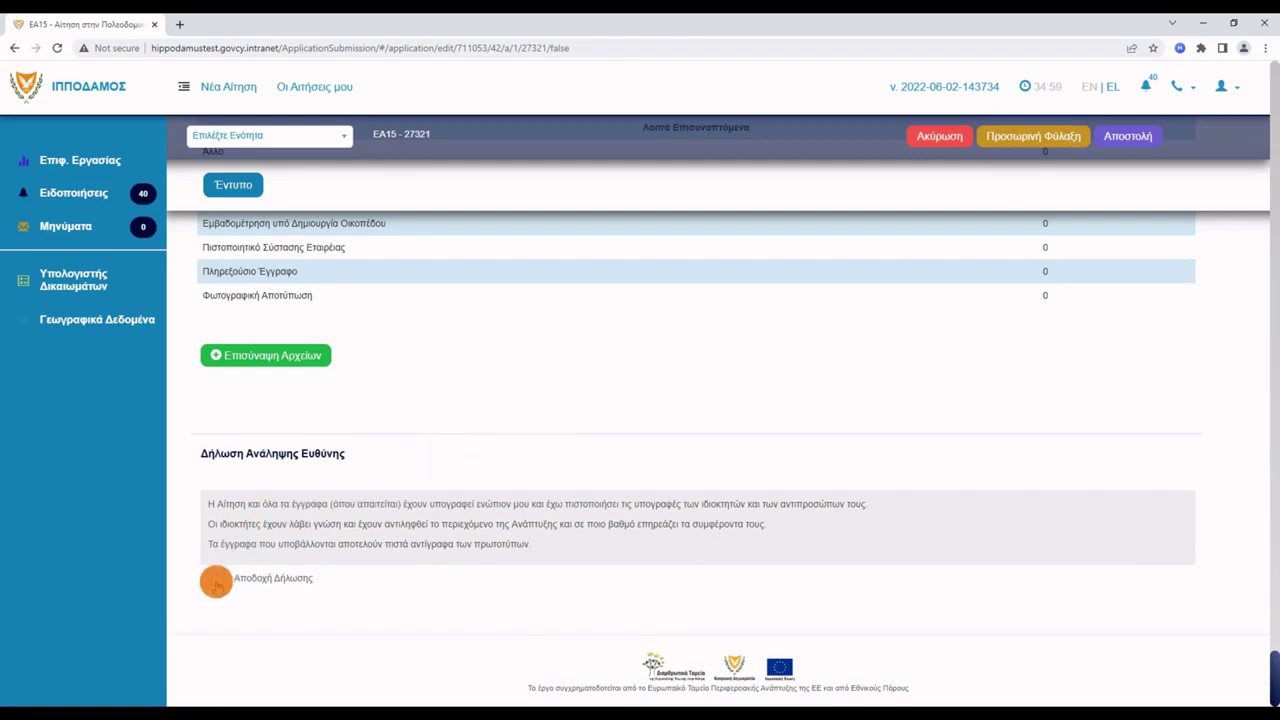
scroll(246, 571, up, 6)
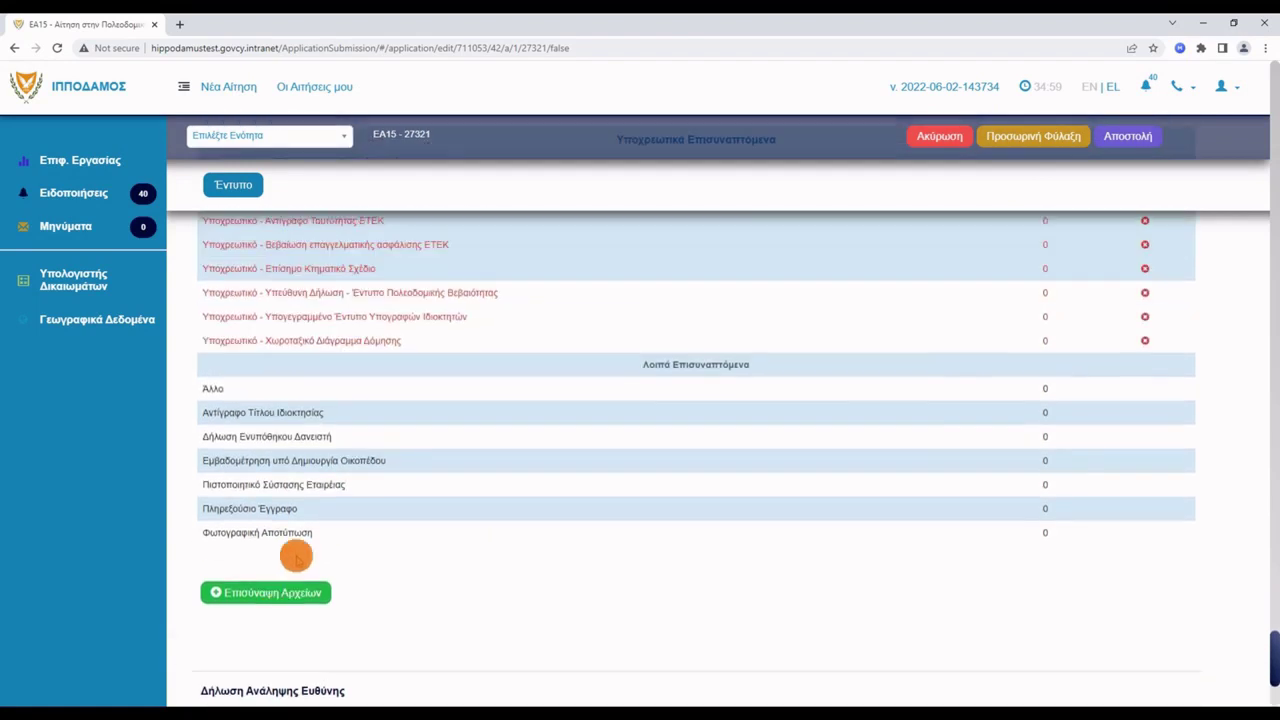
scroll(328, 541, up, 3)
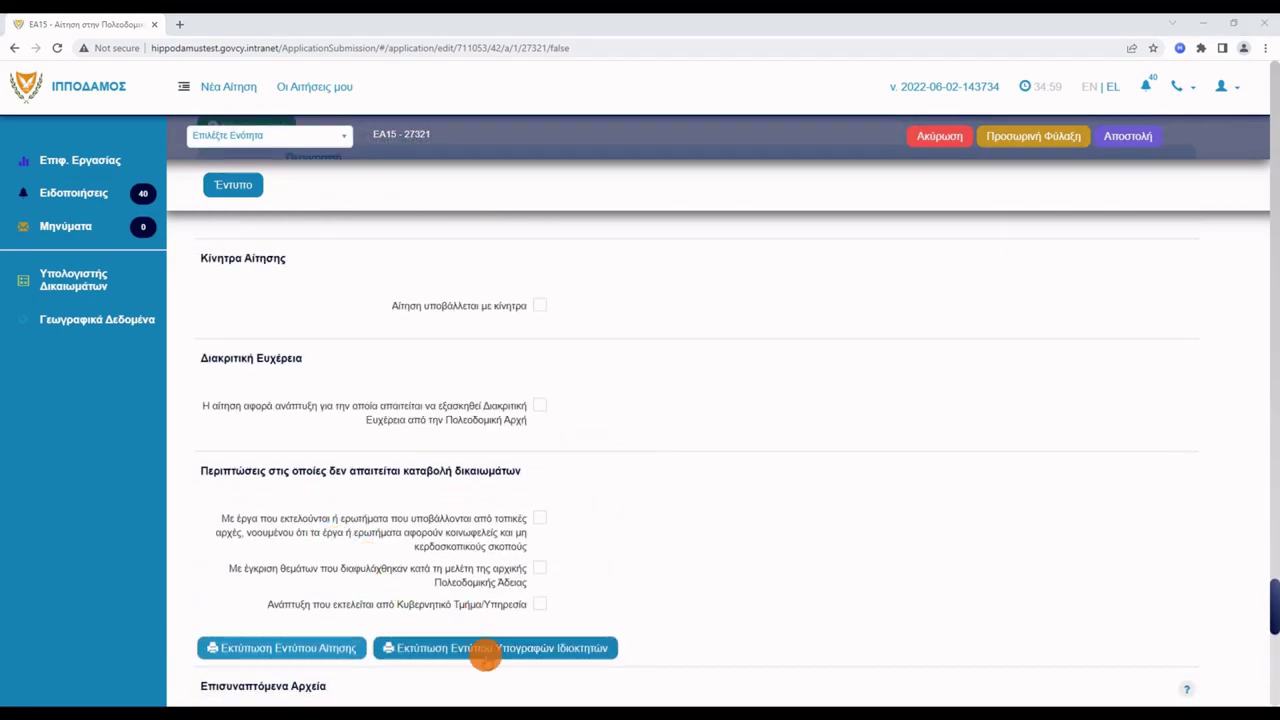
click(485, 650)
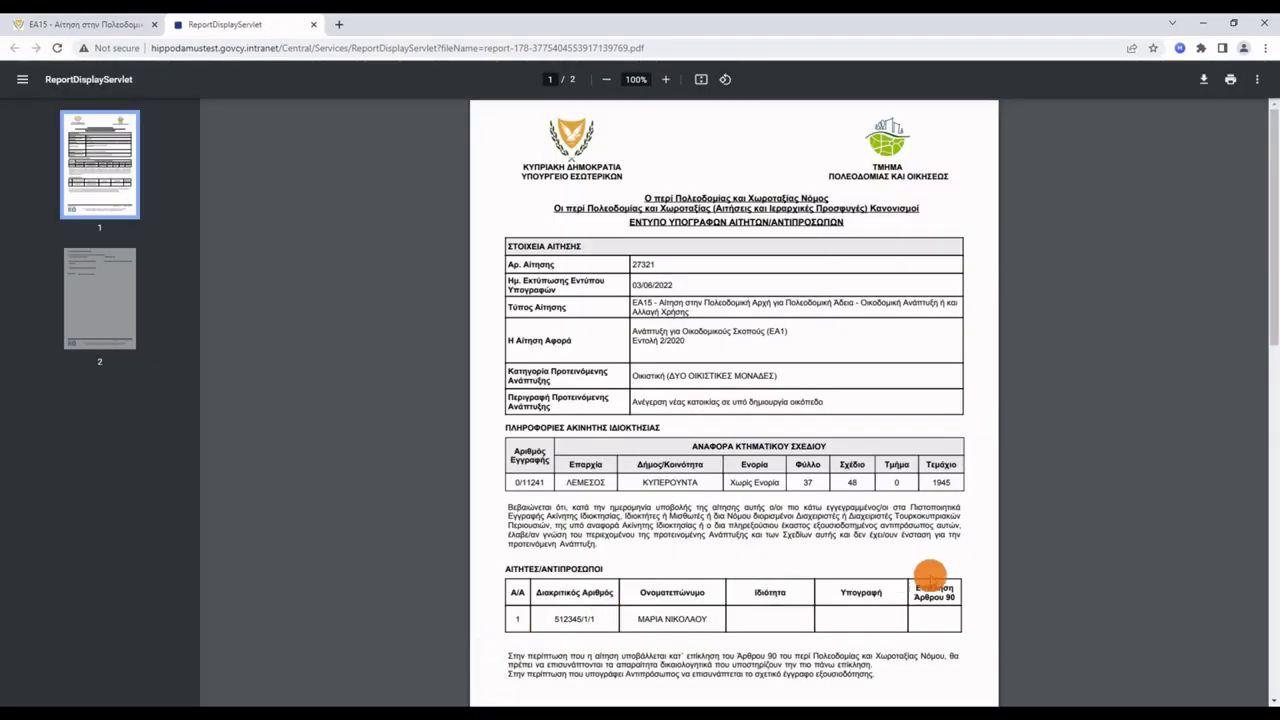
scroll(963, 578, down, 7)
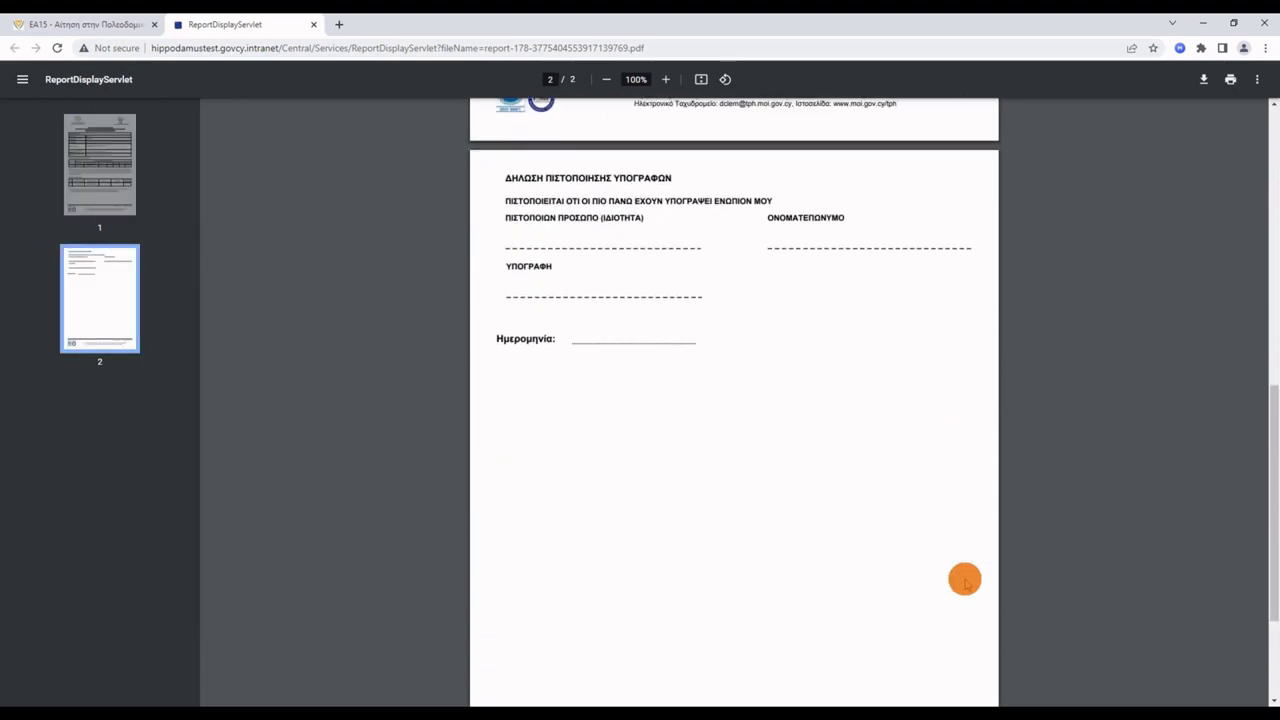
scroll(964, 580, up, 8)
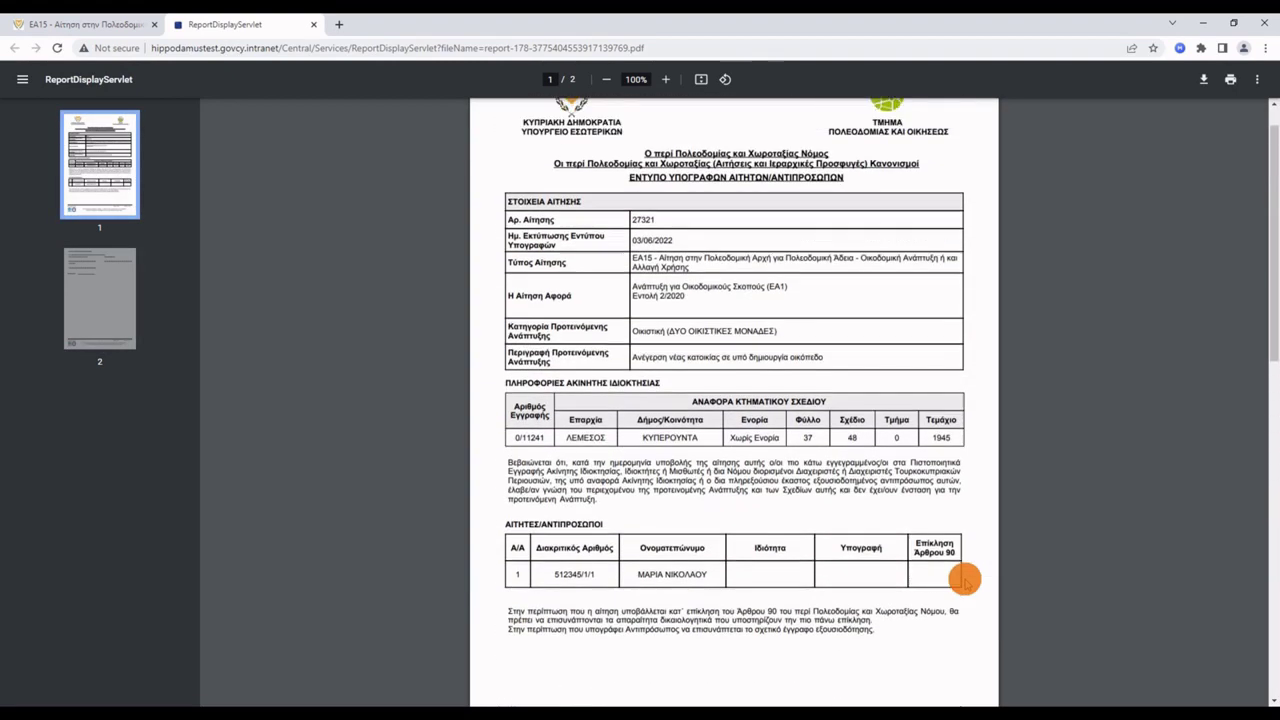
scroll(964, 580, up, 1)
click(124, 25)
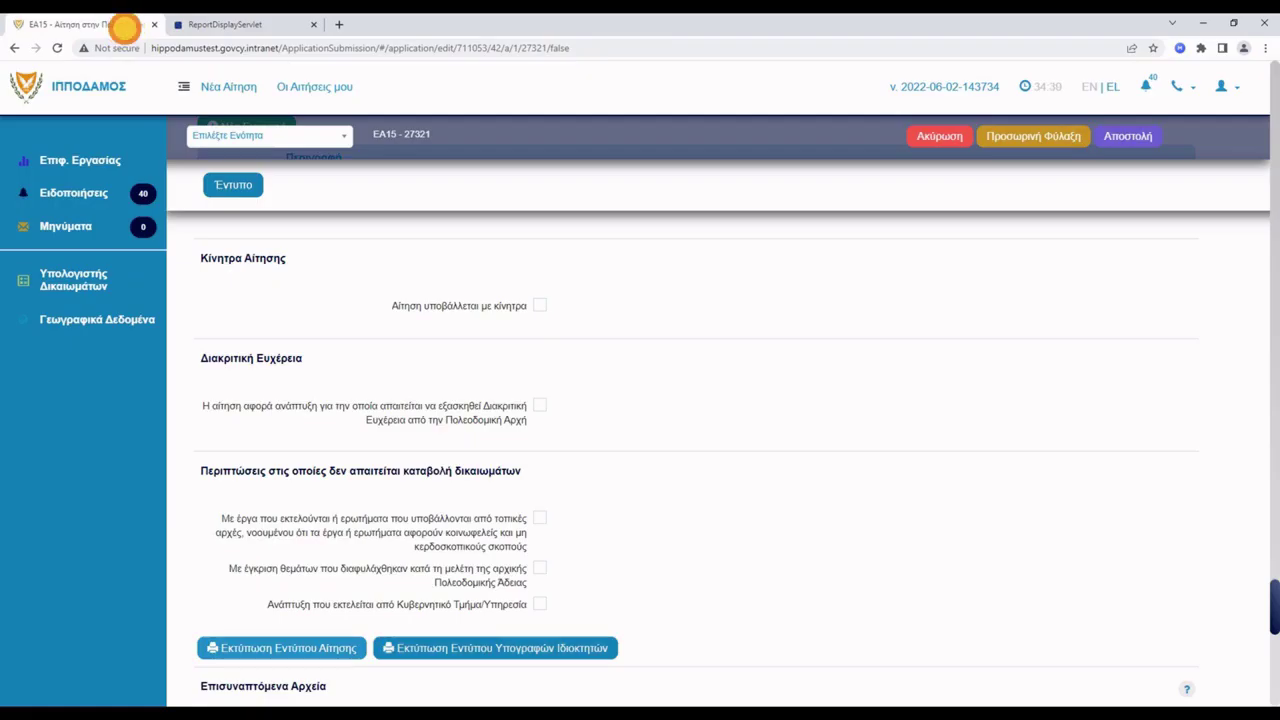
Attach attacment1.pdf as Υποχρεωτικό - Αντίγραφο Ταυτότητας ΕΤΕΚ.
scroll(696, 414, down, 5)
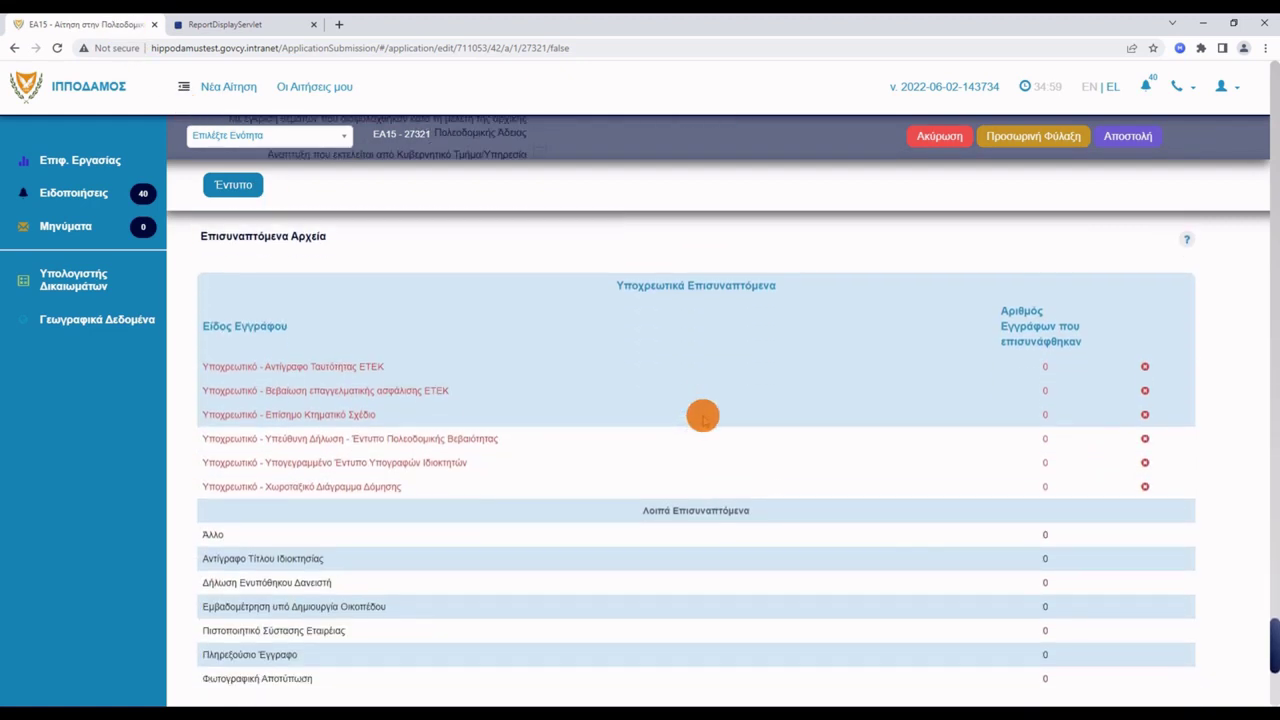
scroll(703, 416, down, 4)
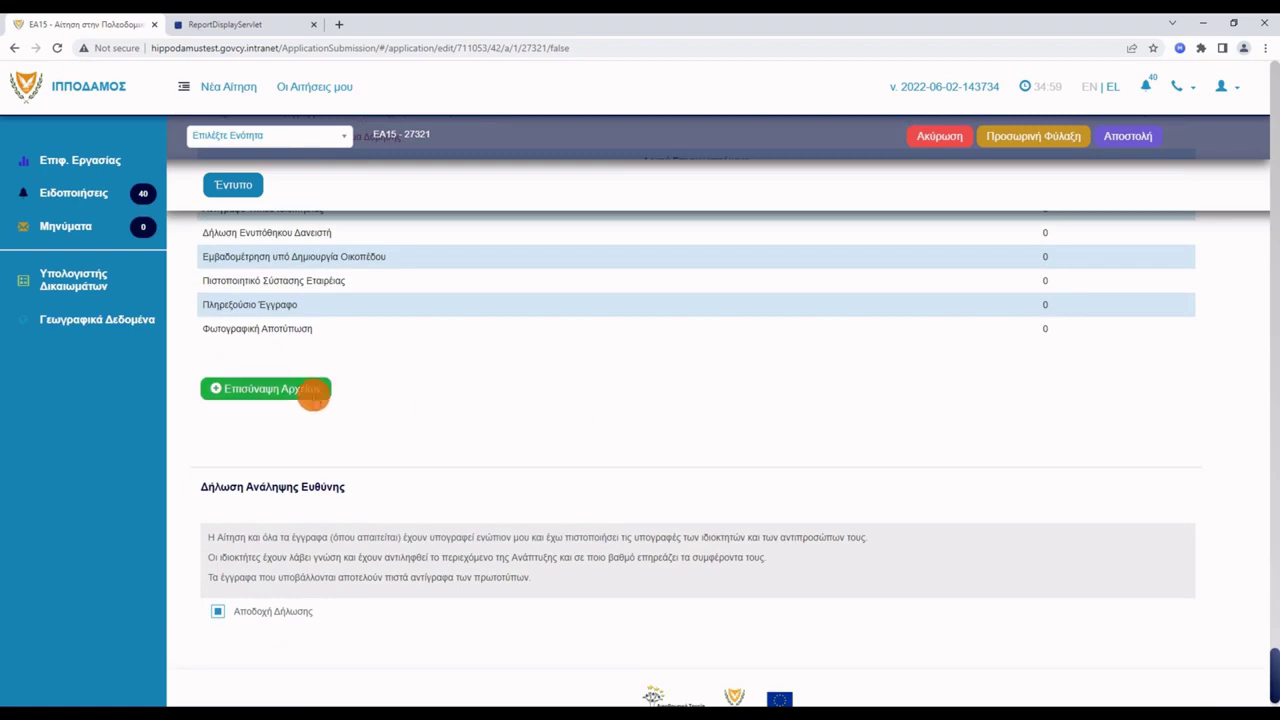
click(305, 390)
click(562, 248)
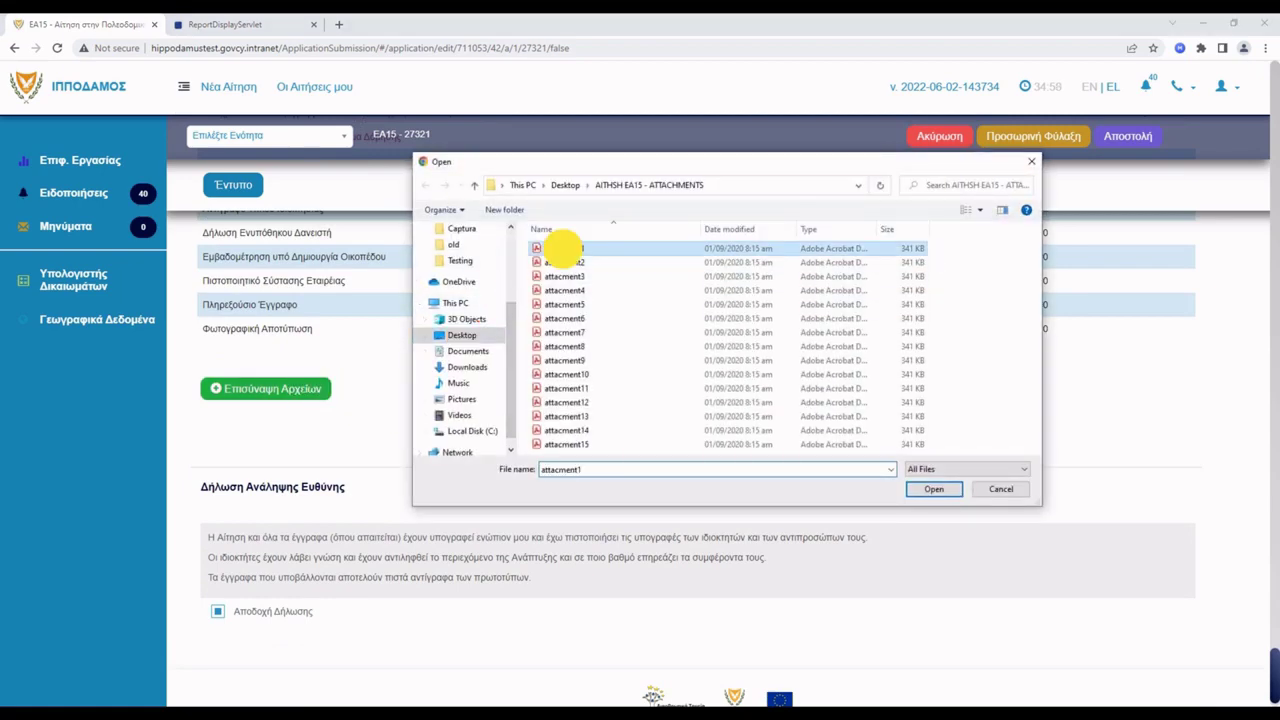
click(931, 487)
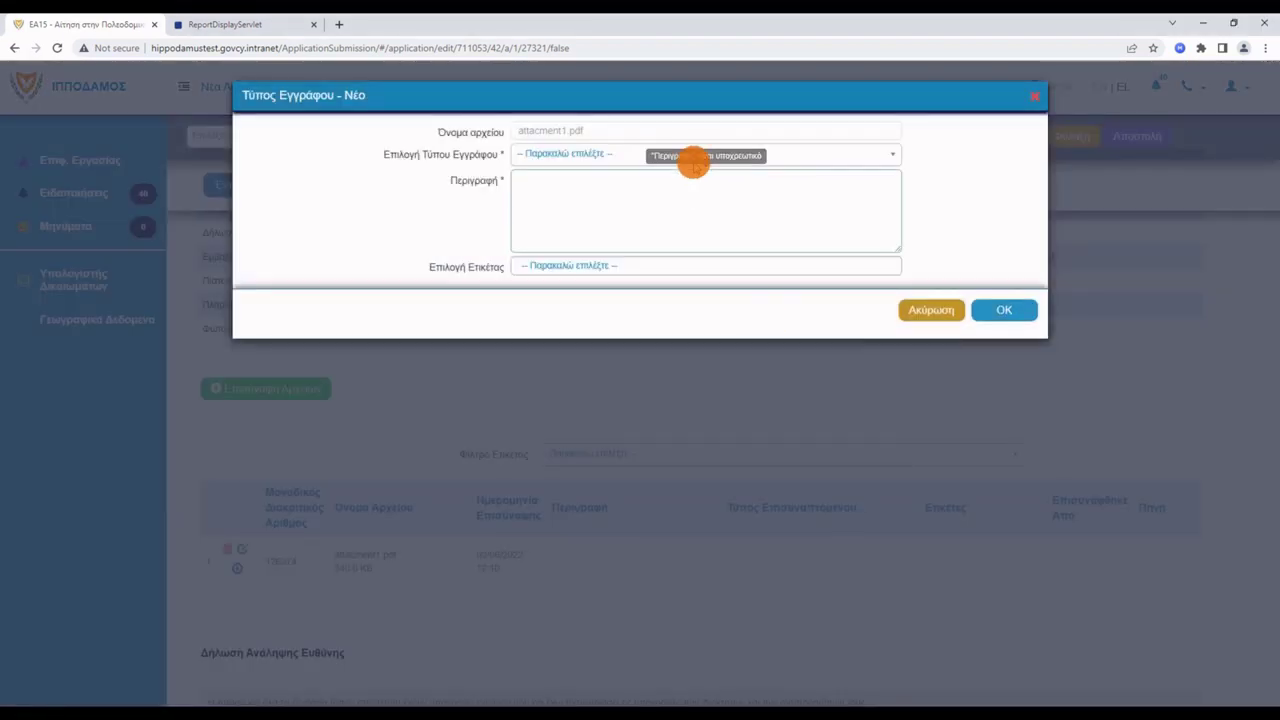
click(705, 155)
click(688, 177)
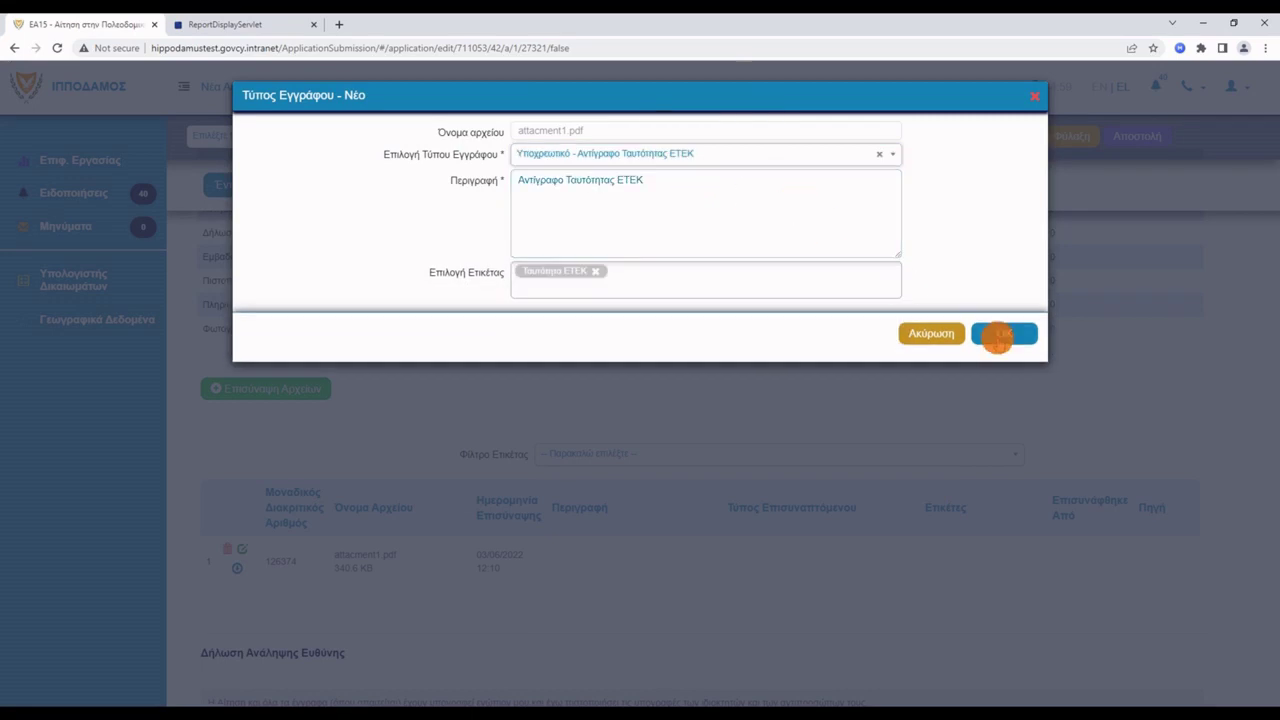
click(1002, 311)
Attach attacment2.pdf as Βεβαίωση επαγγελματικής ασφάλισης ΕΤΕΚ.
click(303, 388)
click(562, 262)
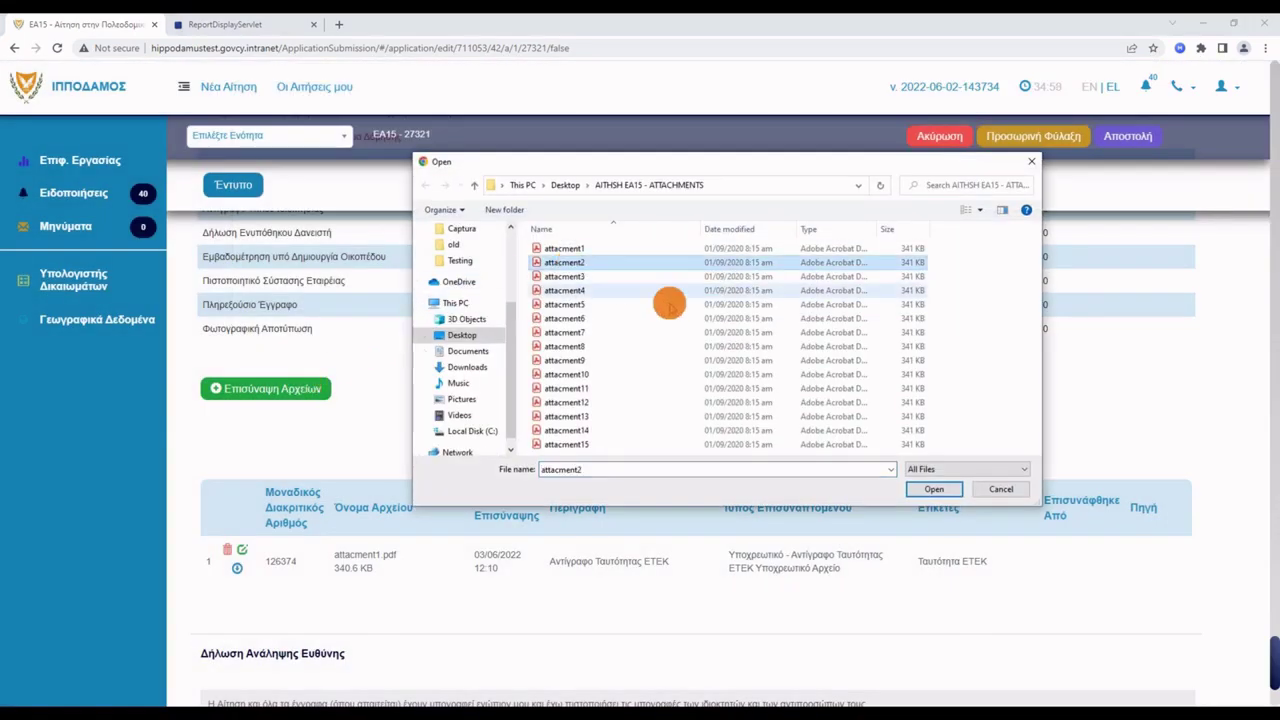
click(931, 489)
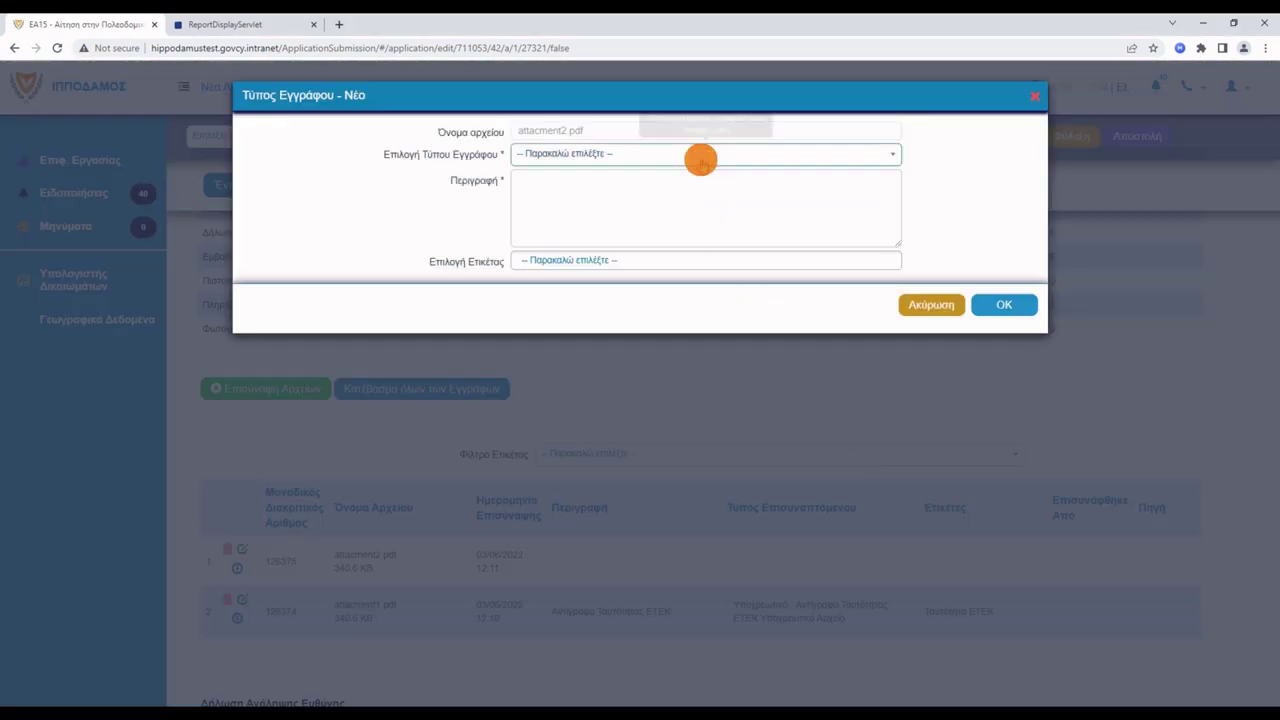
click(790, 155)
click(795, 197)
click(992, 310)
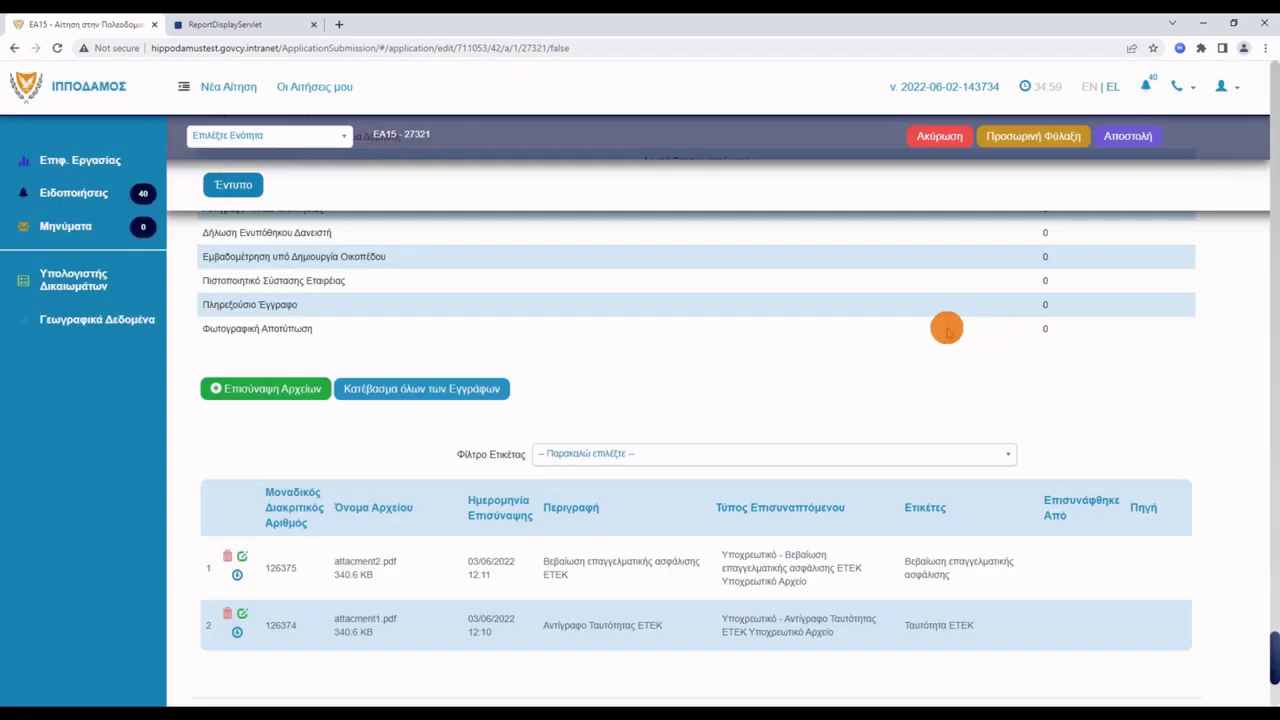
Attach attacment3.pdf classified as the official cadastral plan.
click(287, 389)
click(565, 276)
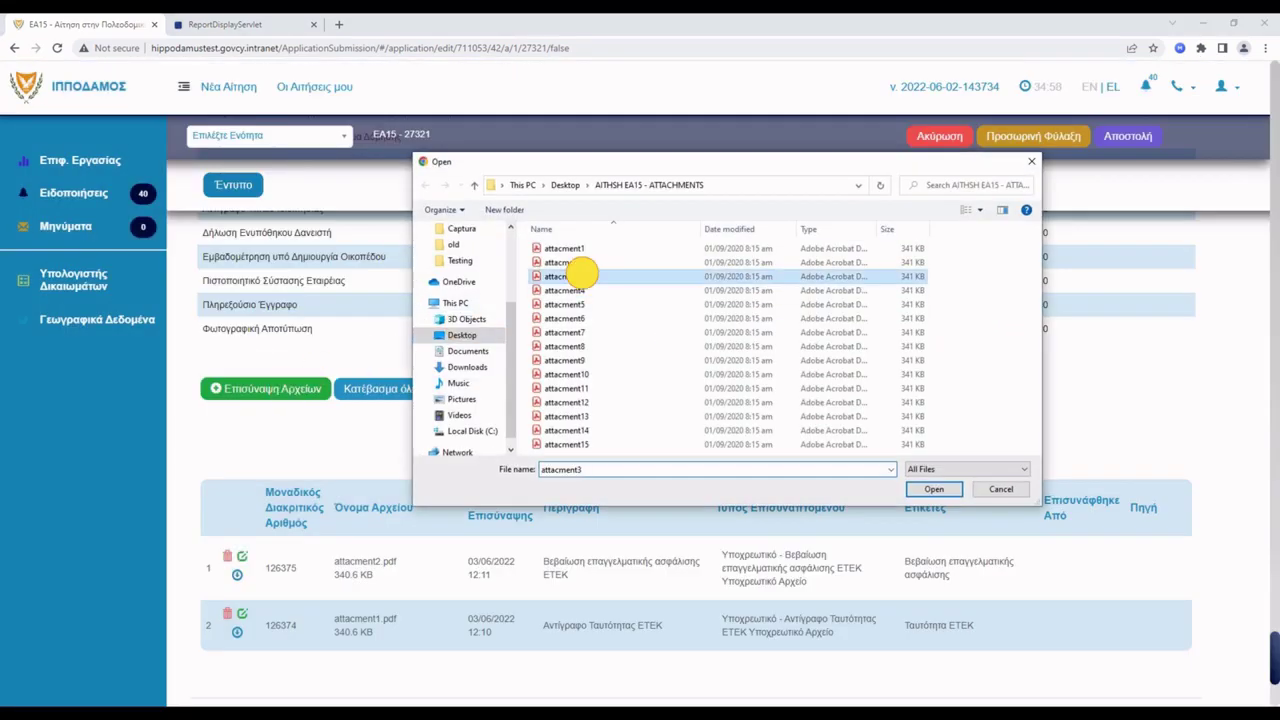
click(931, 489)
click(791, 155)
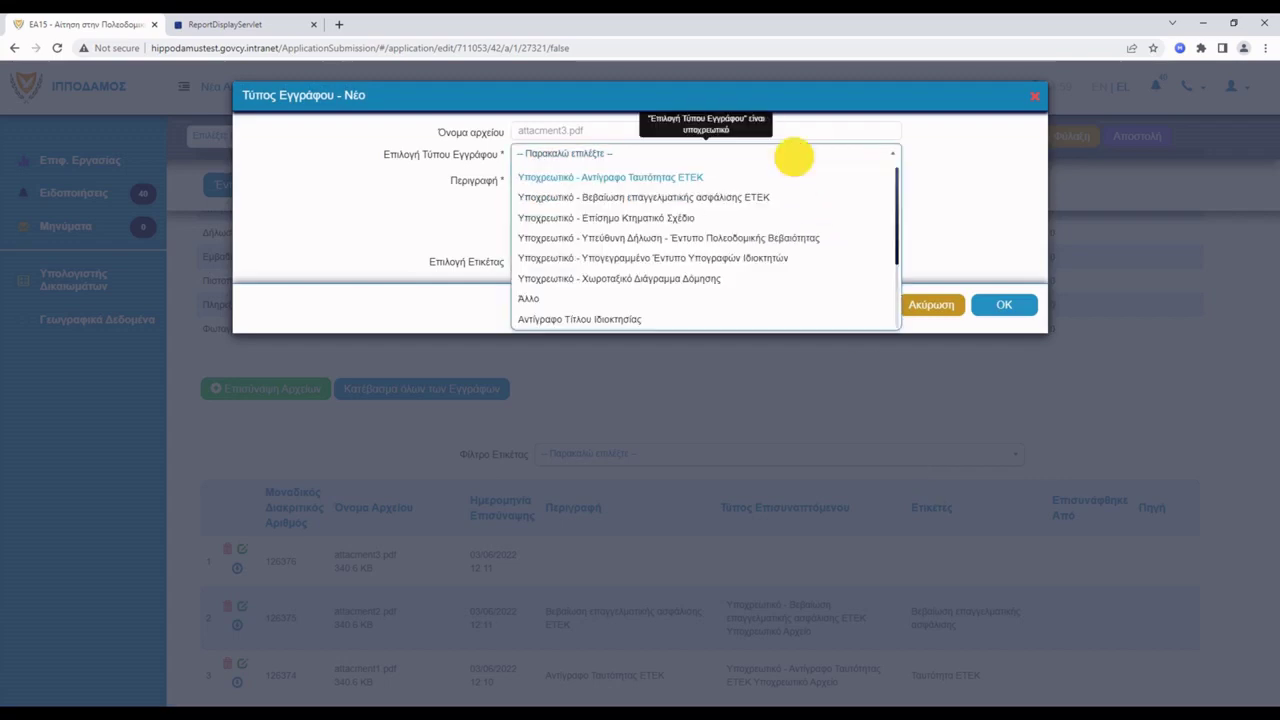
click(692, 214)
click(990, 327)
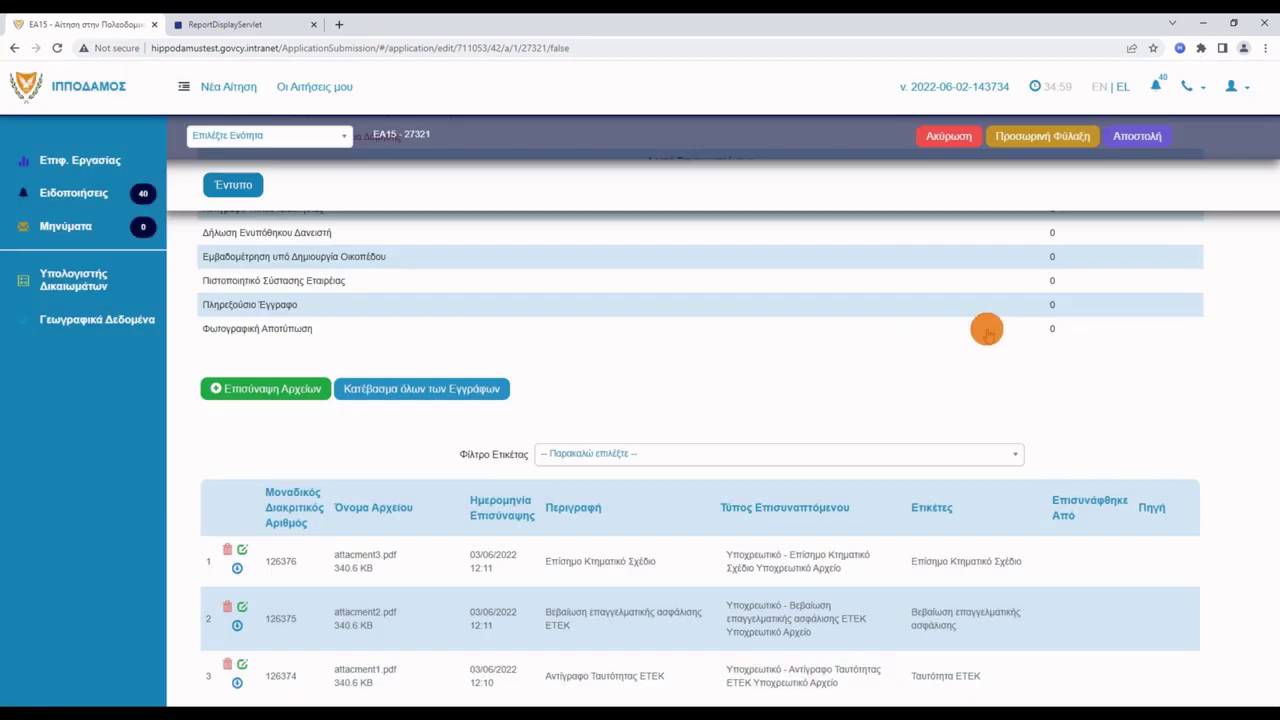
Attach attacment4.pdf classified as Υπεύθυνη Δήλωση.
click(302, 390)
click(560, 277)
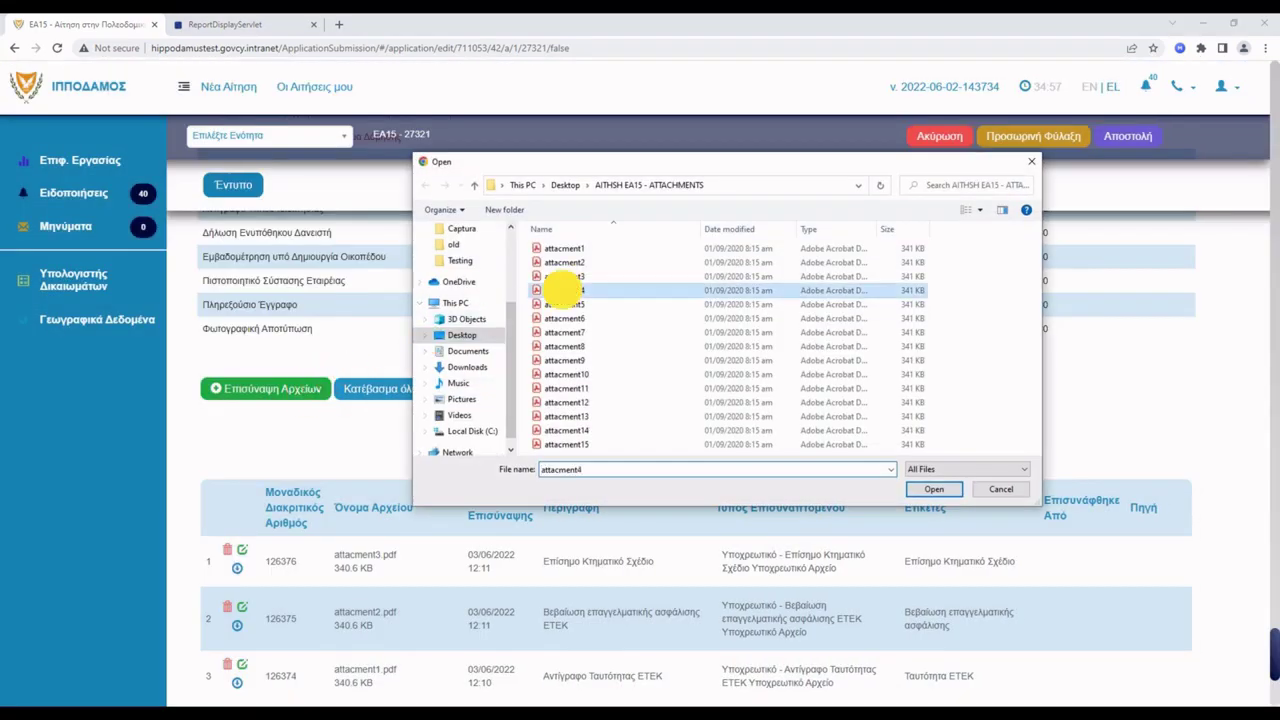
click(931, 488)
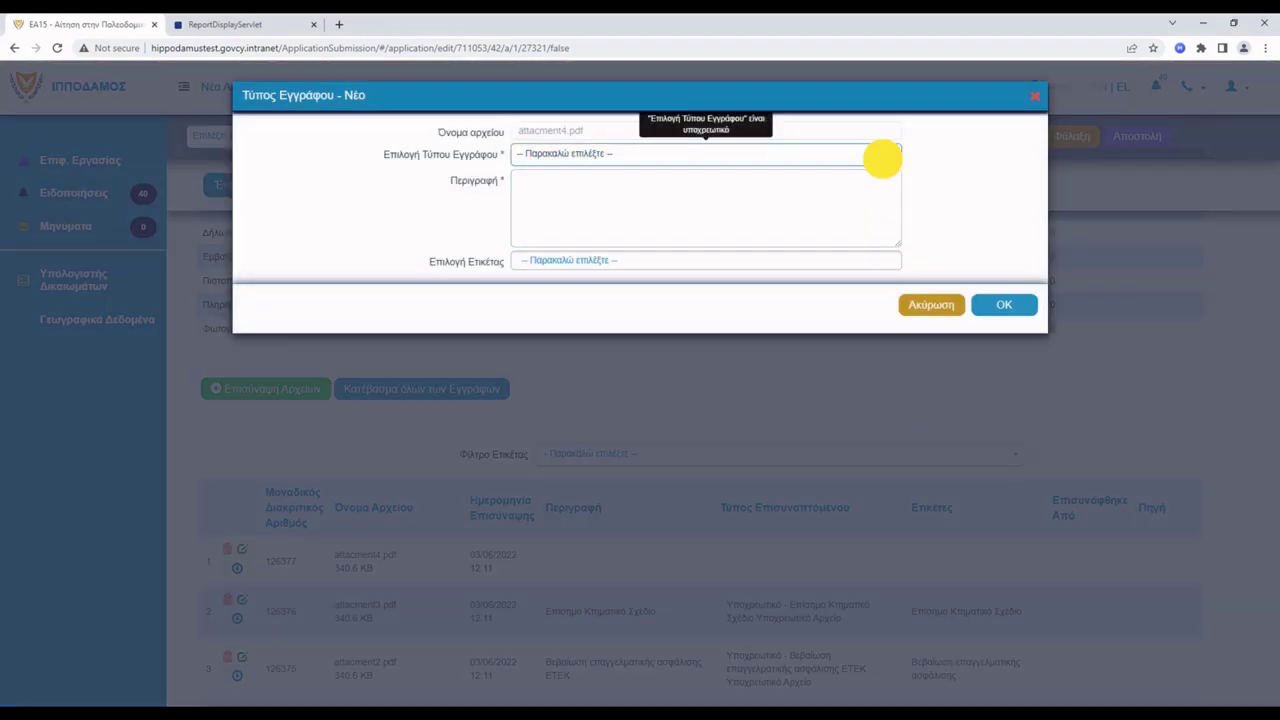
click(886, 155)
click(700, 240)
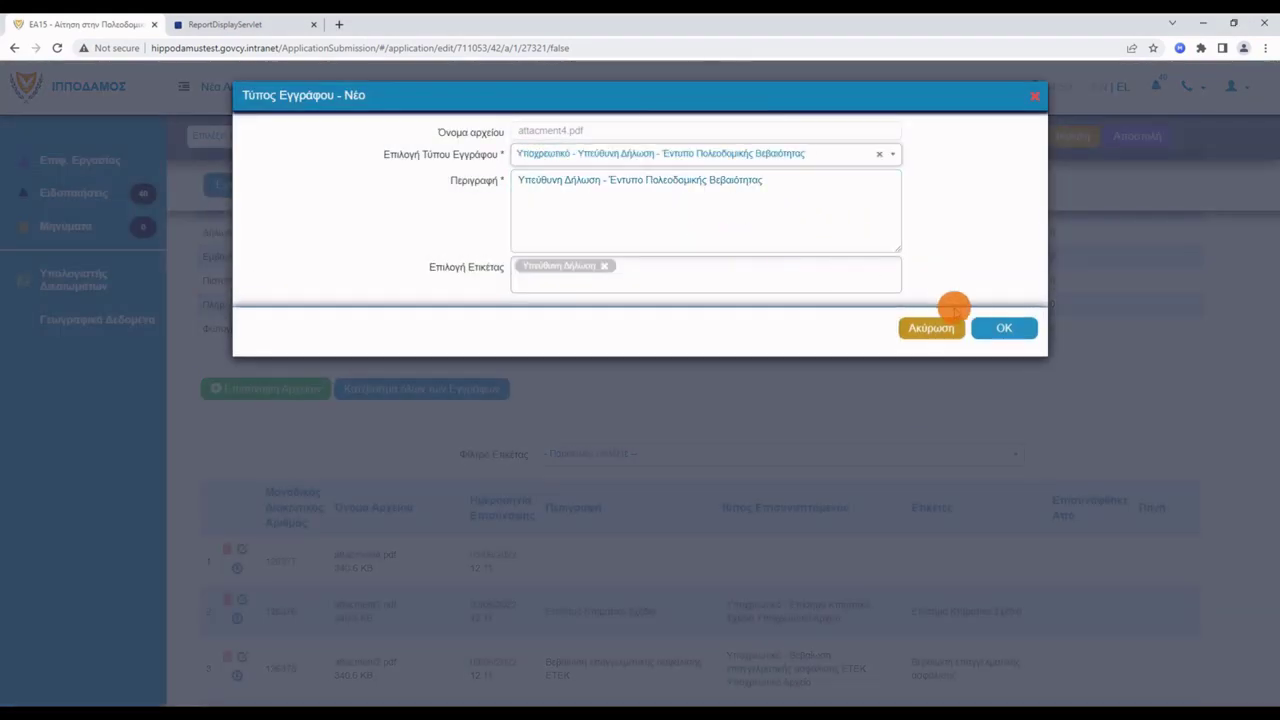
click(992, 326)
Attach attacment5.pdf classified as the signed owners' signature form.
click(296, 390)
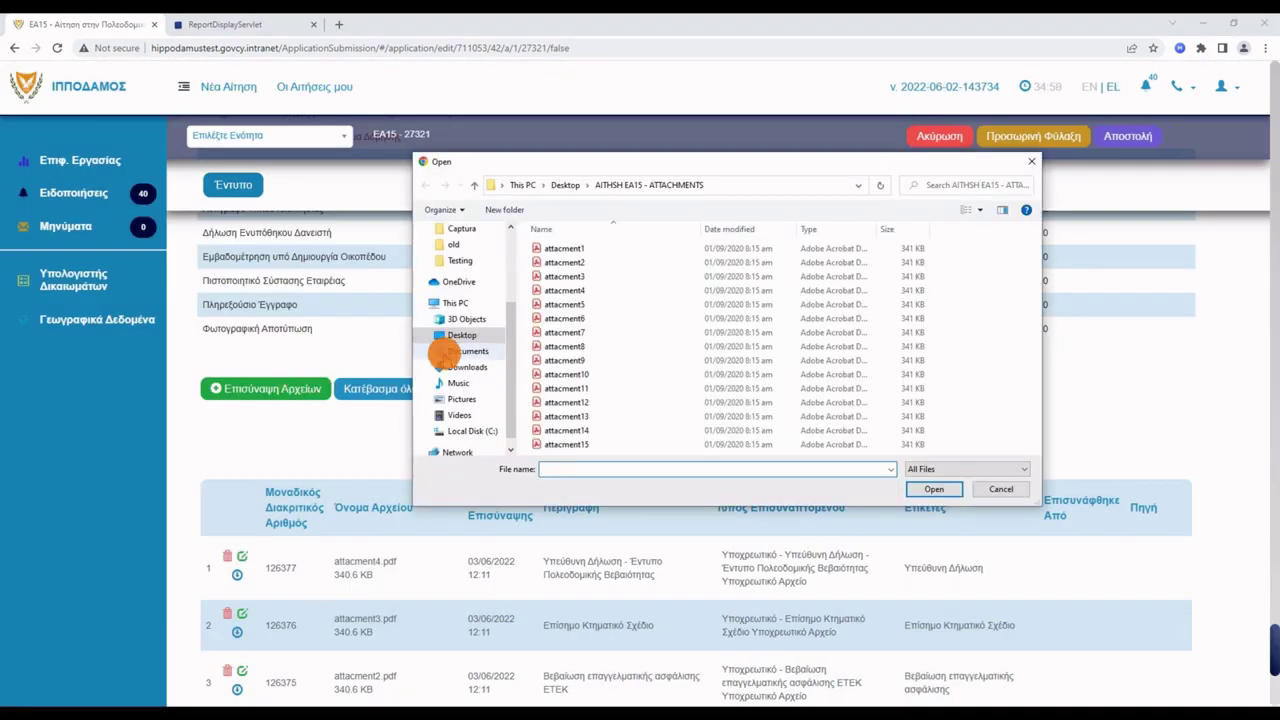
click(566, 302)
click(922, 487)
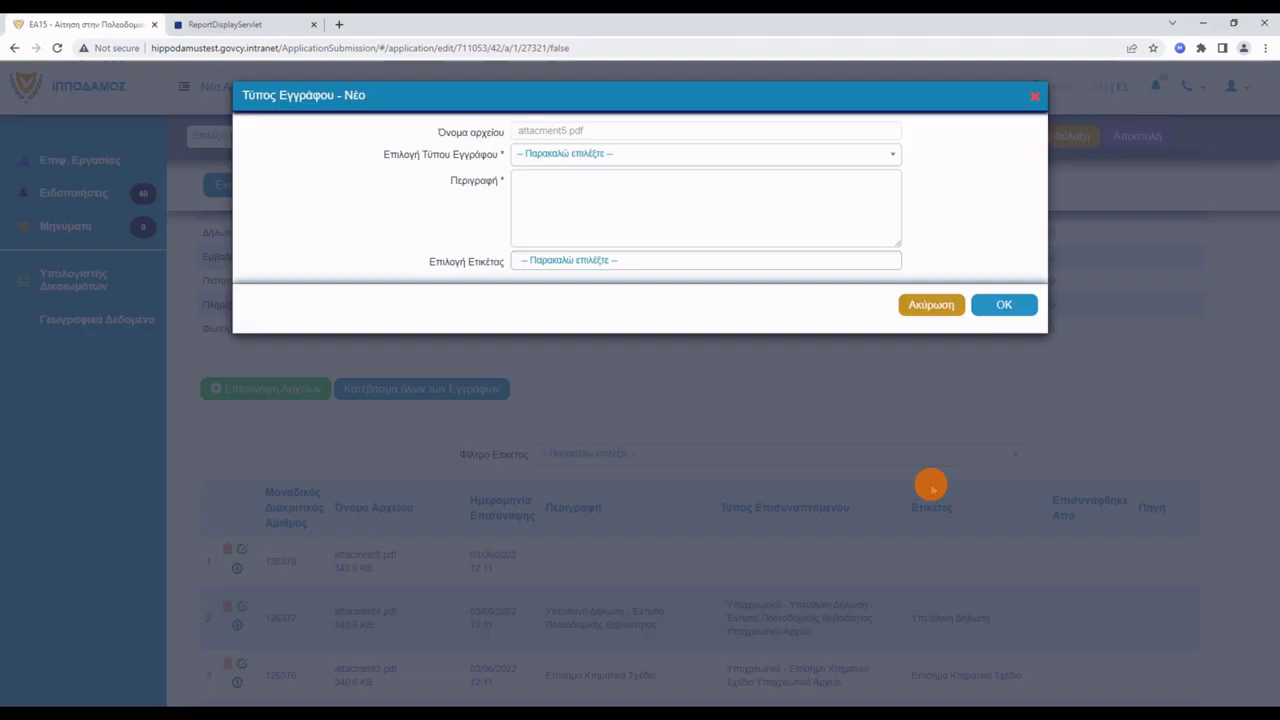
click(775, 154)
click(742, 254)
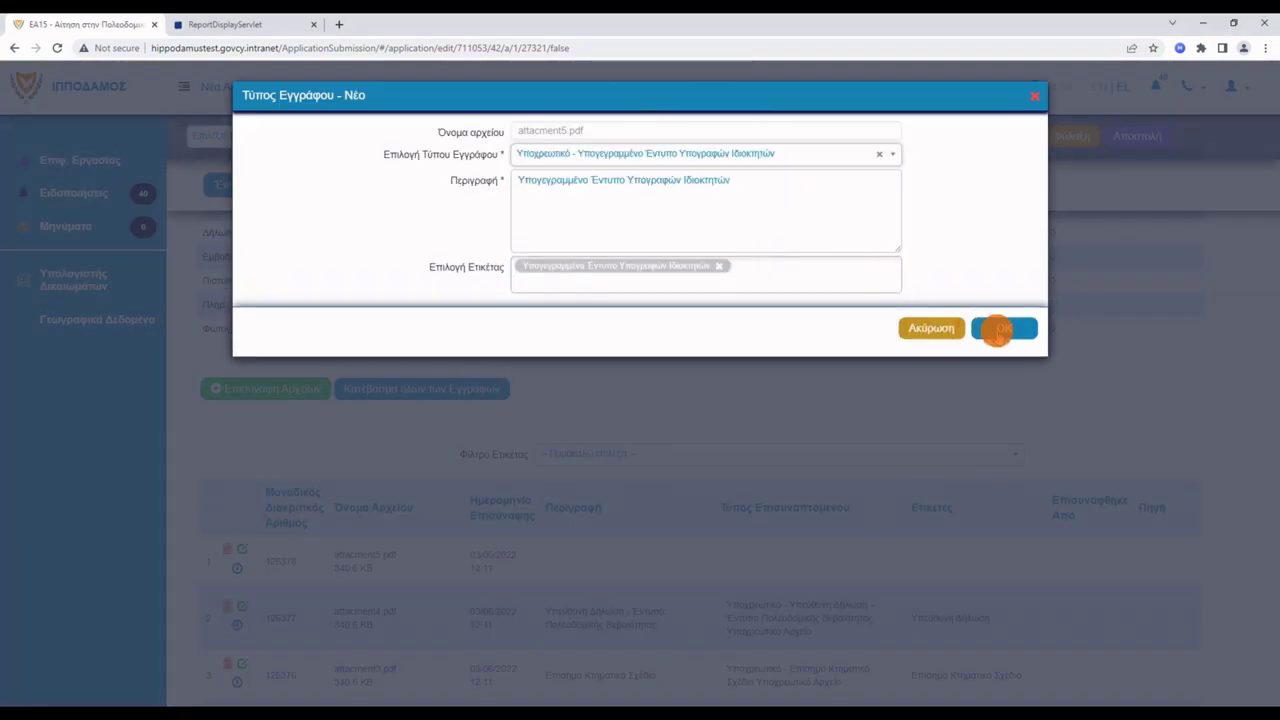
click(994, 326)
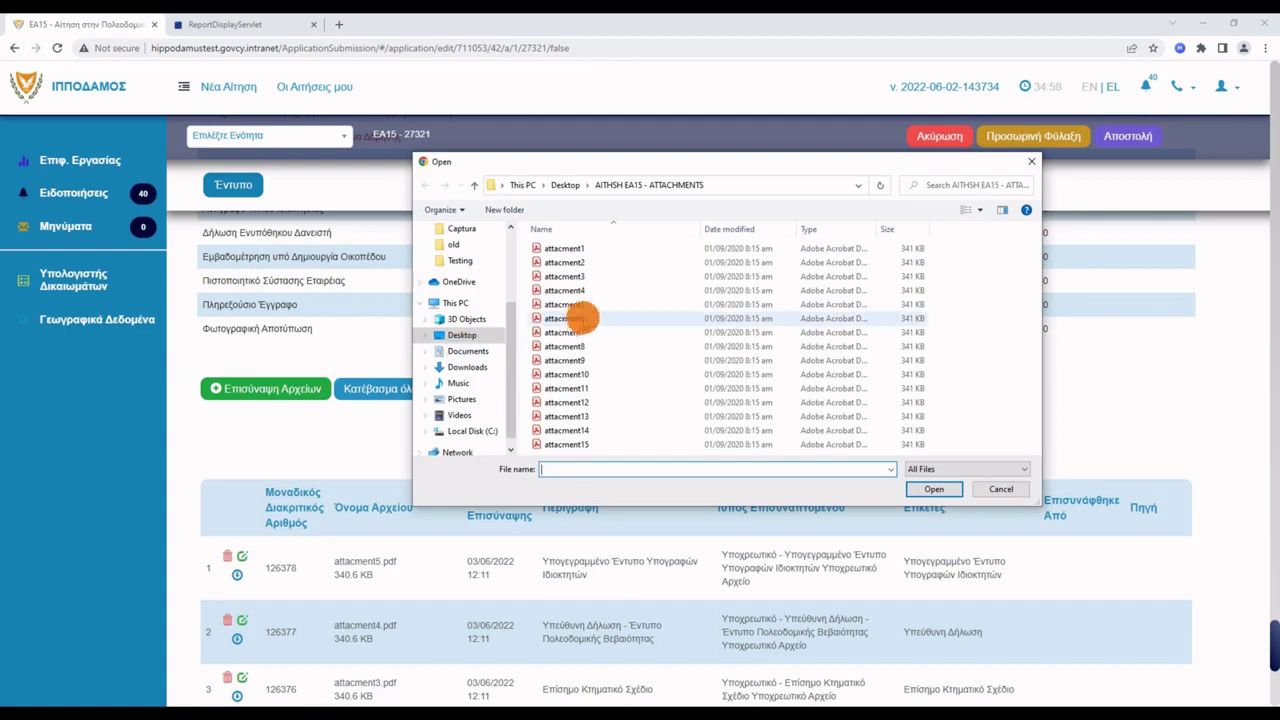
Attach attacment6.pdf classified as Χωροταξικό Διάγραμμα Δόμησης.
click(580, 318)
click(933, 489)
click(843, 155)
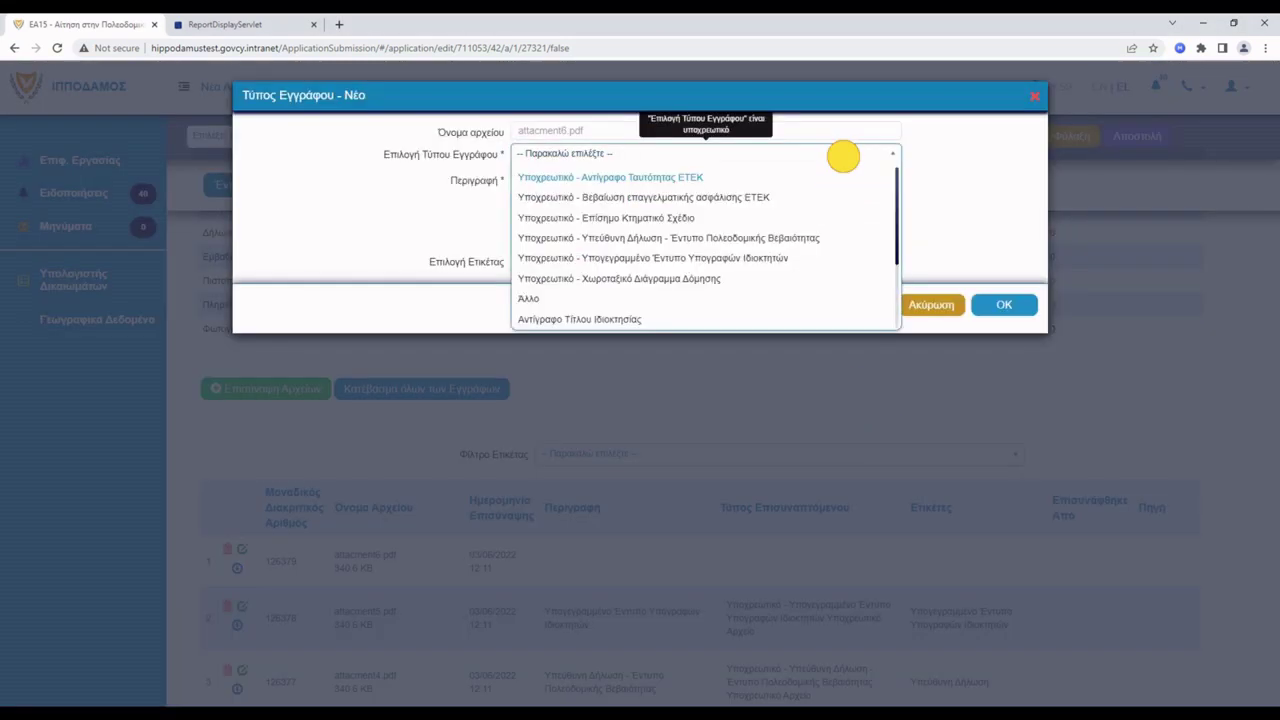
click(735, 277)
click(1004, 372)
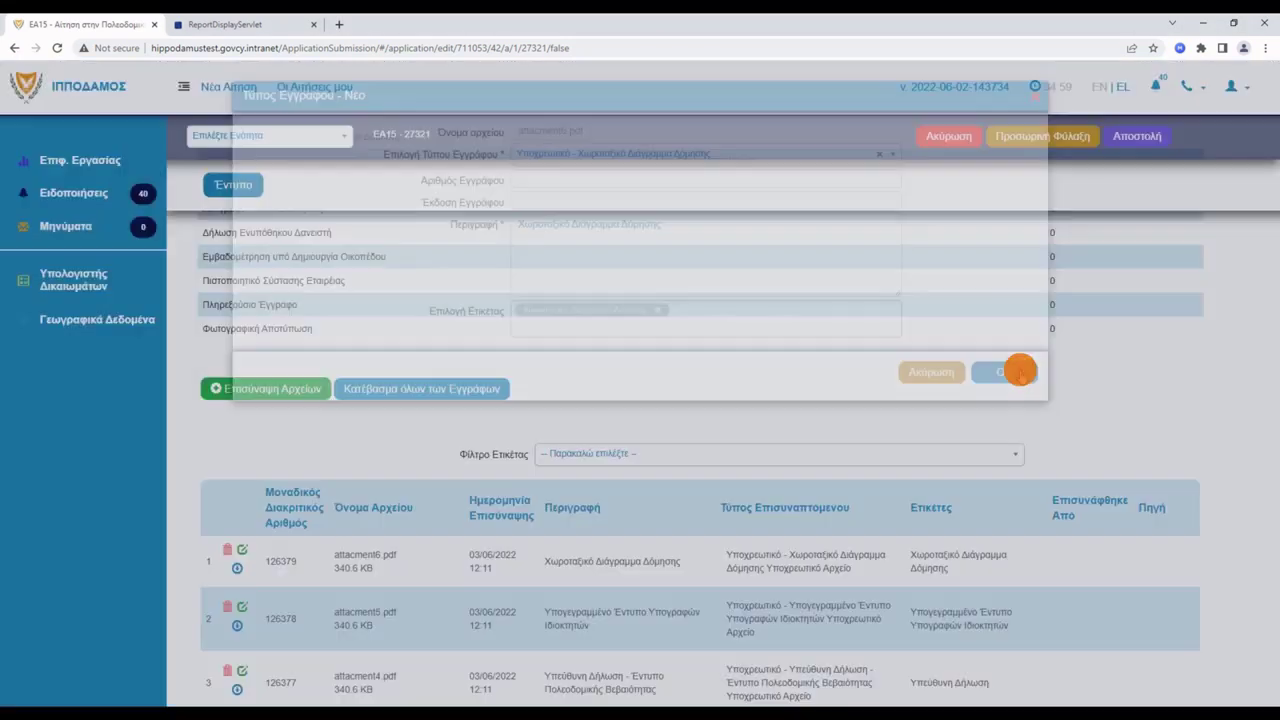
scroll(993, 381, down, 1)
scroll(993, 381, up, 5)
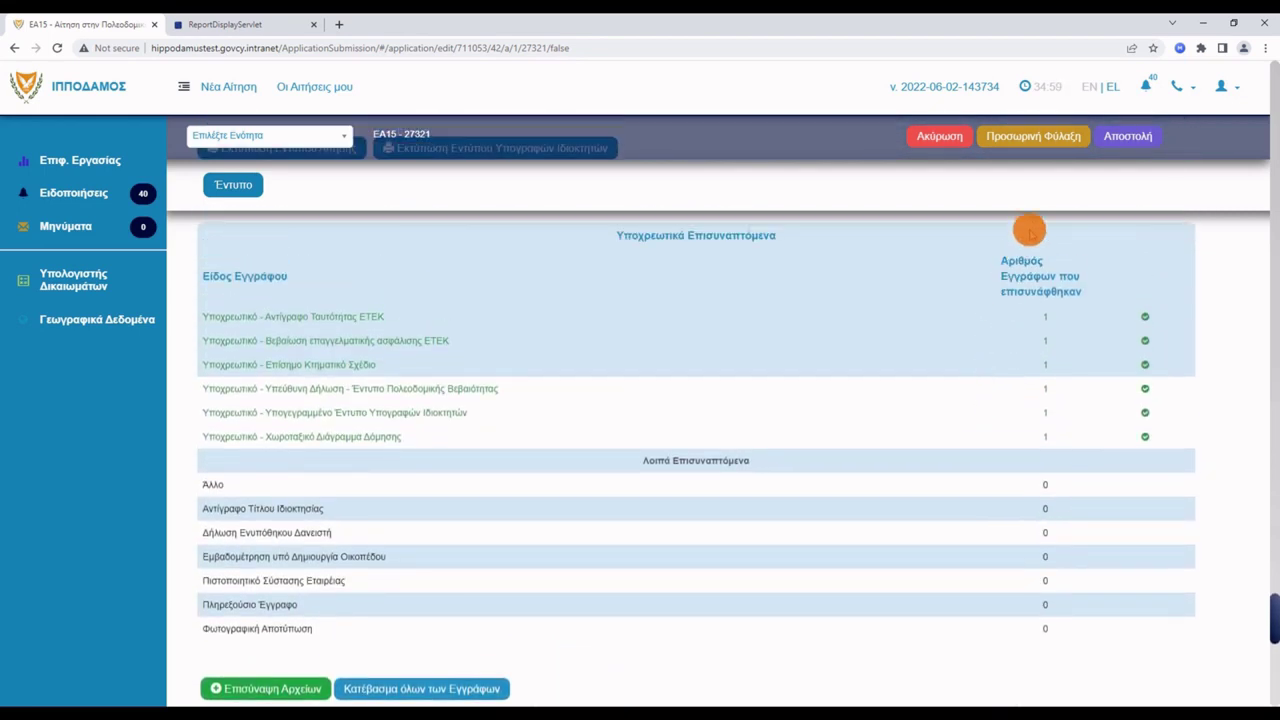
scroll(1069, 202, down, 8)
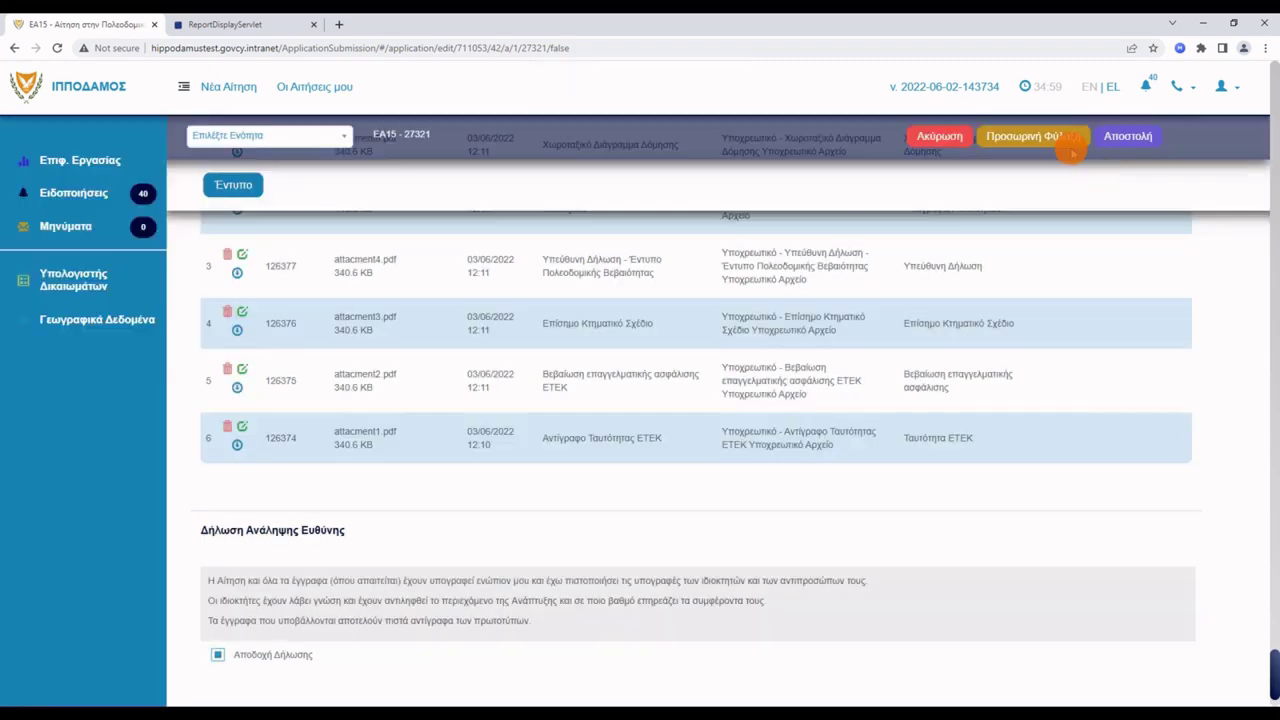
click(1122, 141)
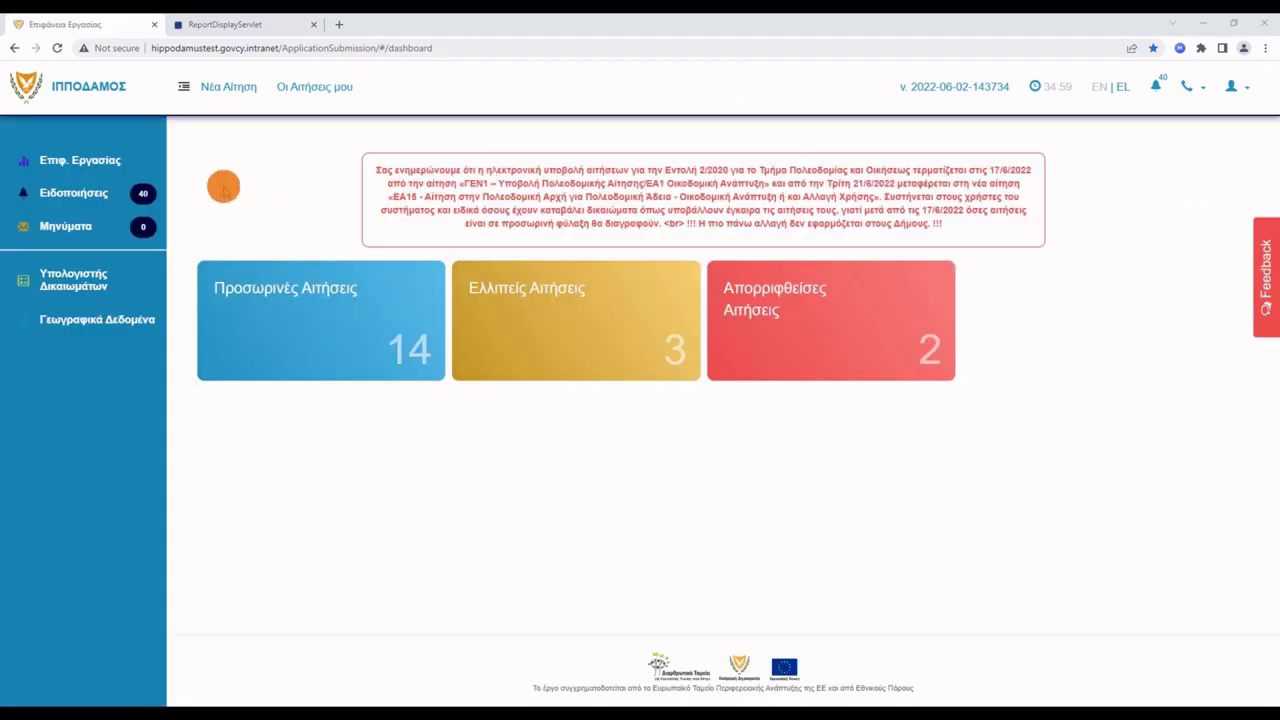
click(76, 196)
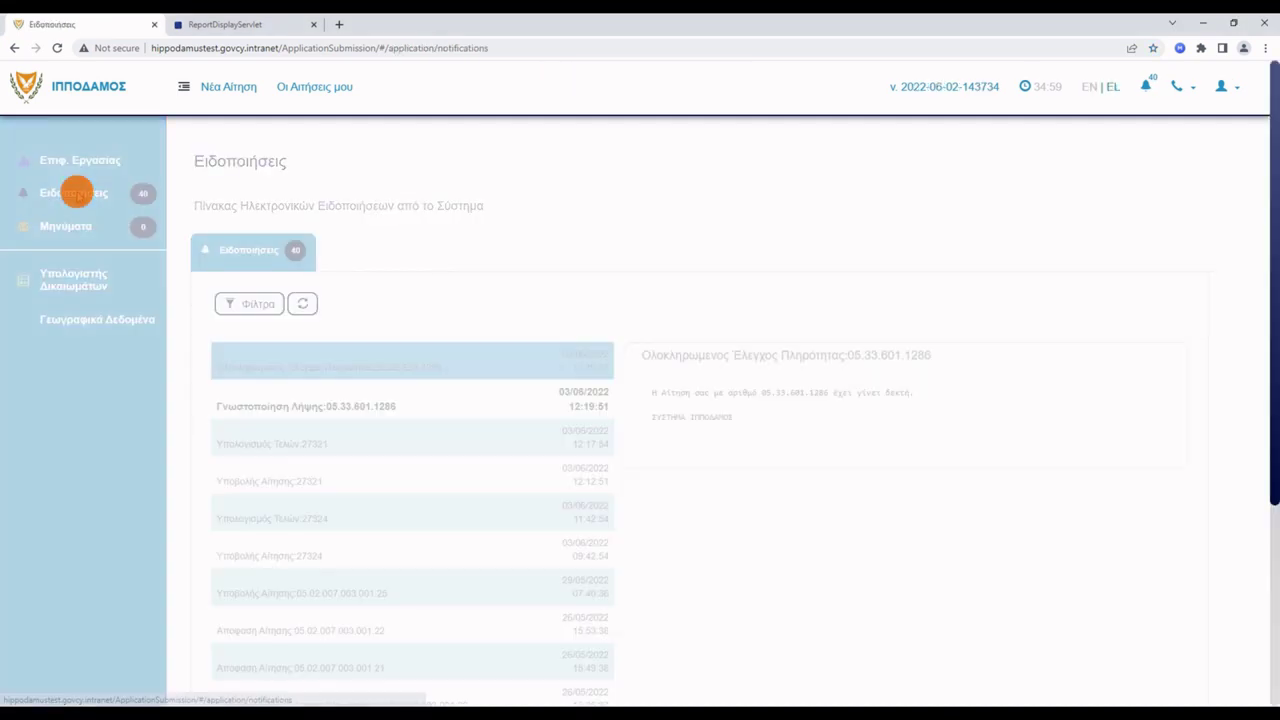
scroll(76, 196, down, 5)
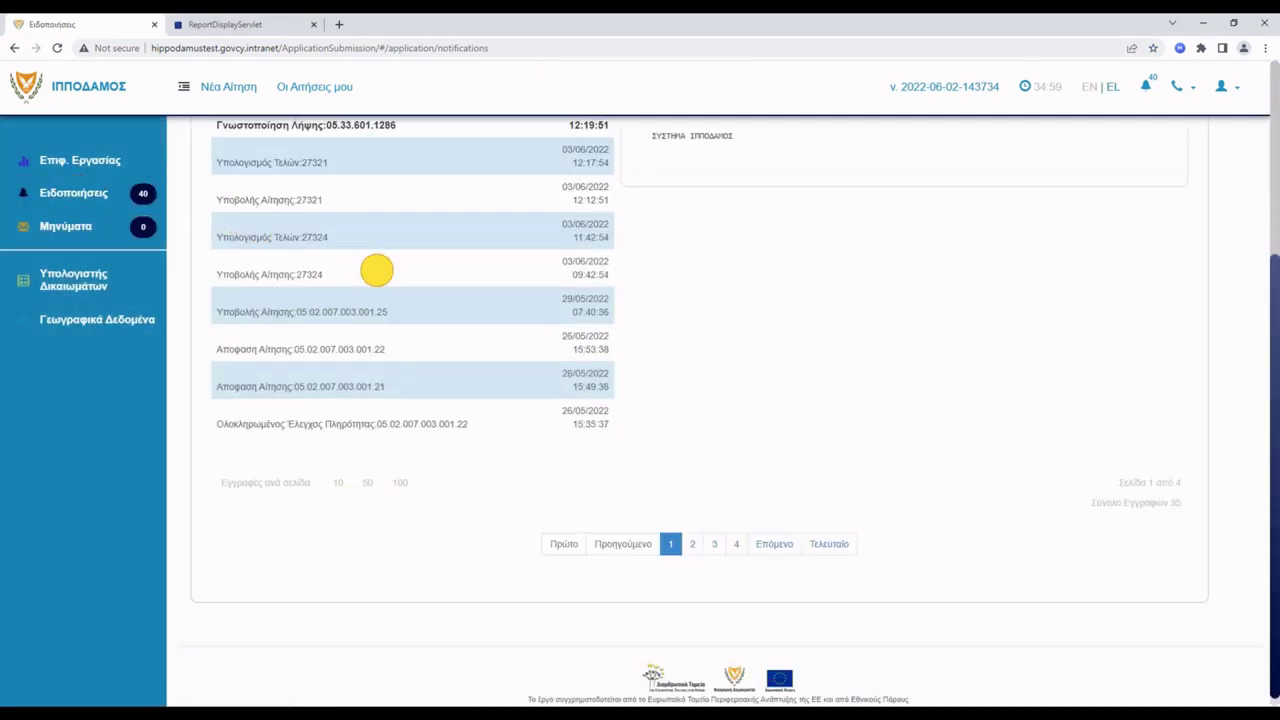
click(385, 272)
scroll(777, 266, up, 1)
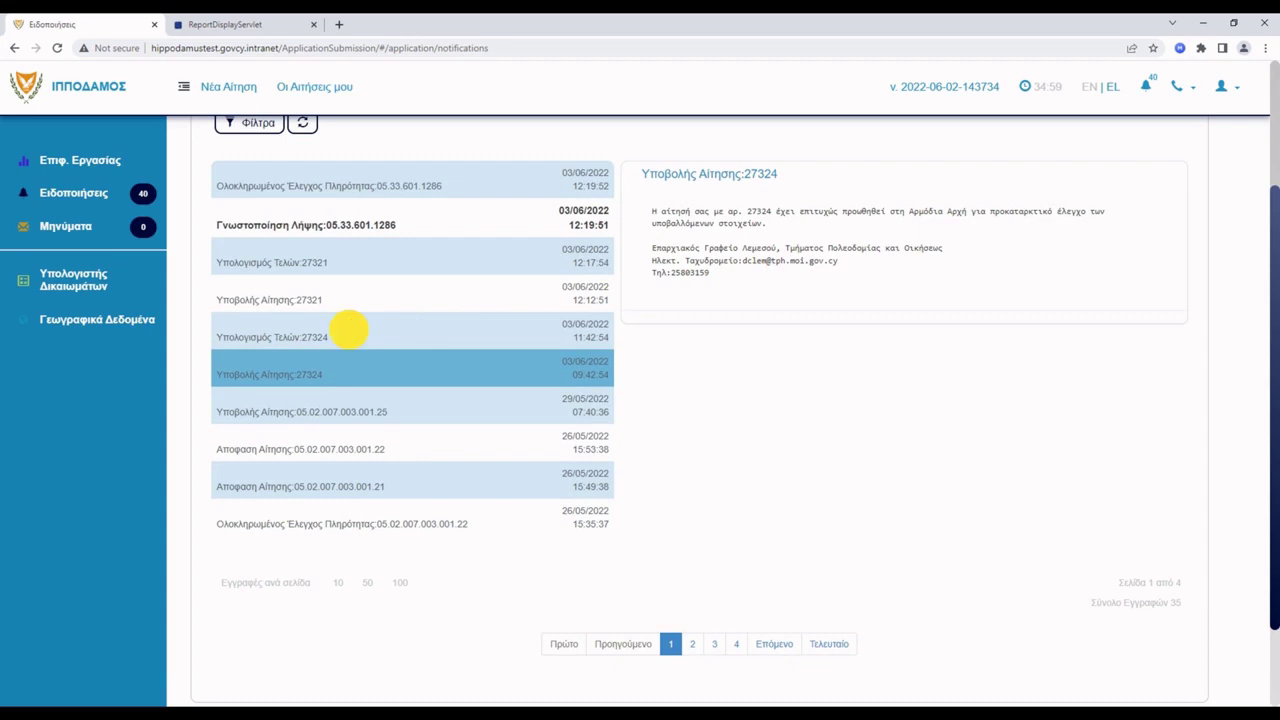
click(349, 329)
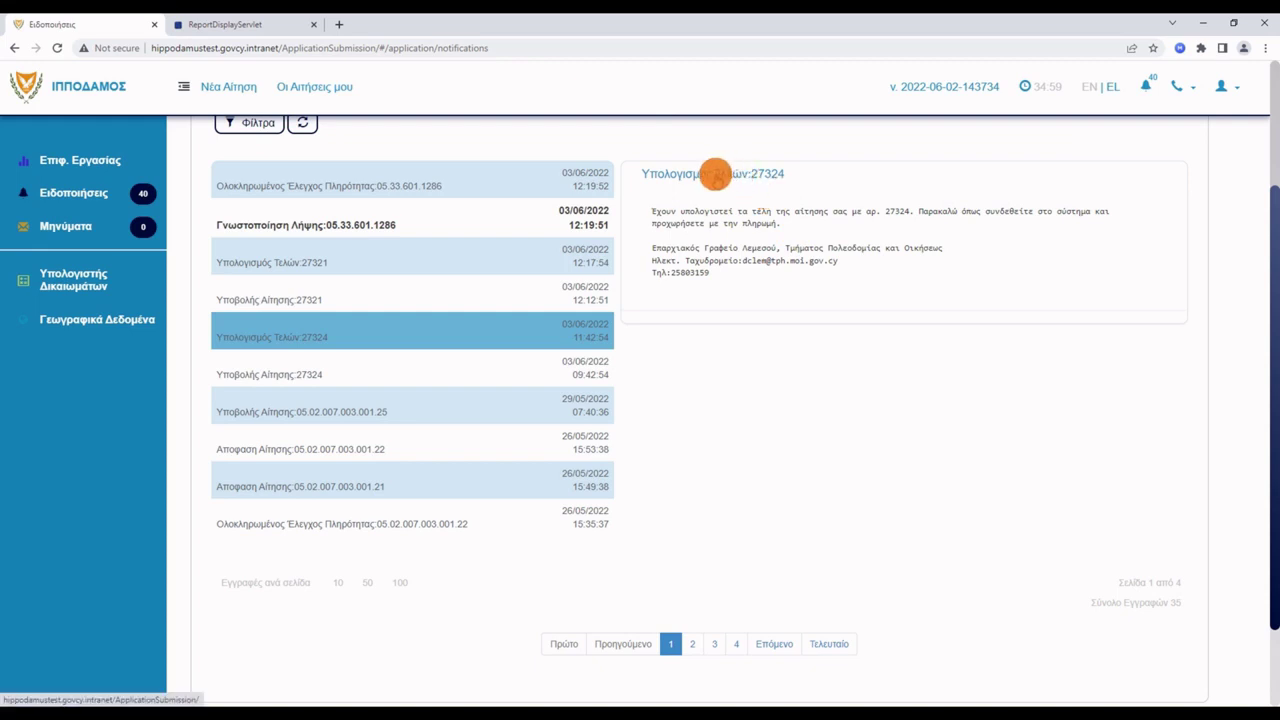
click(716, 176)
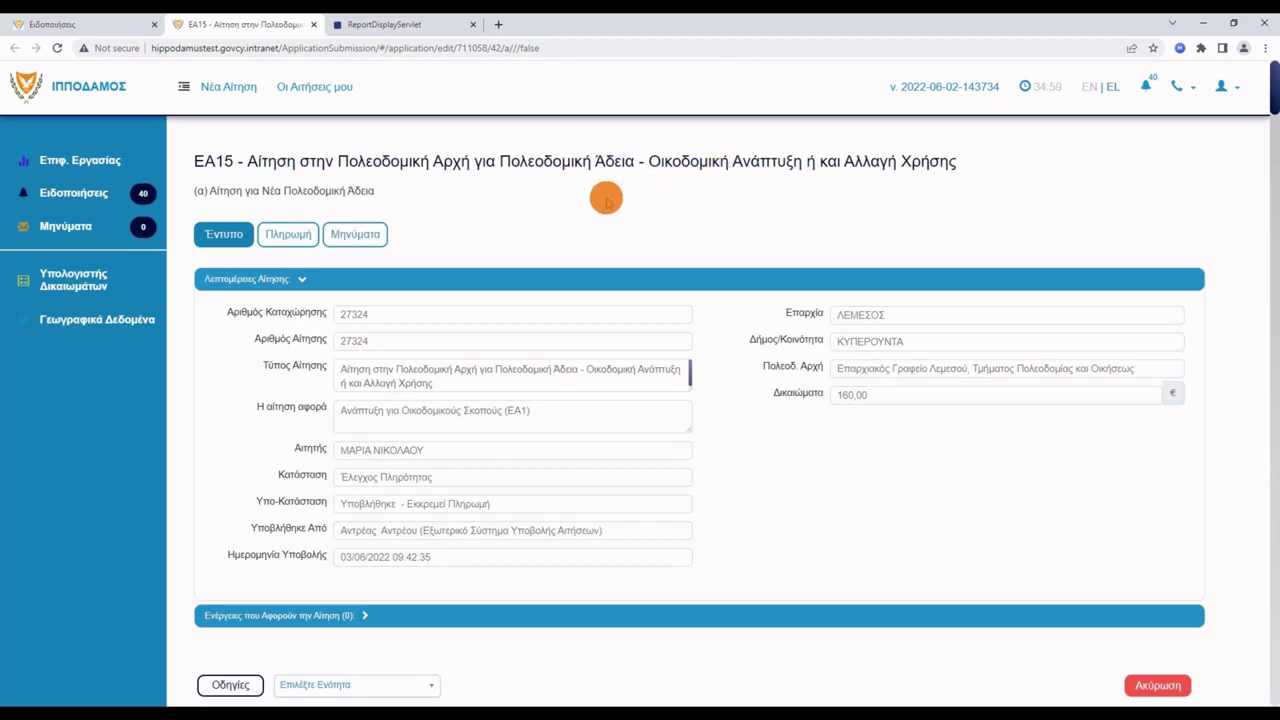
Start paying the 160,00 € fee from the Πληρωμή tab, choosing JCC (VISA, MasterCard, Maestro) as payment method.
click(289, 236)
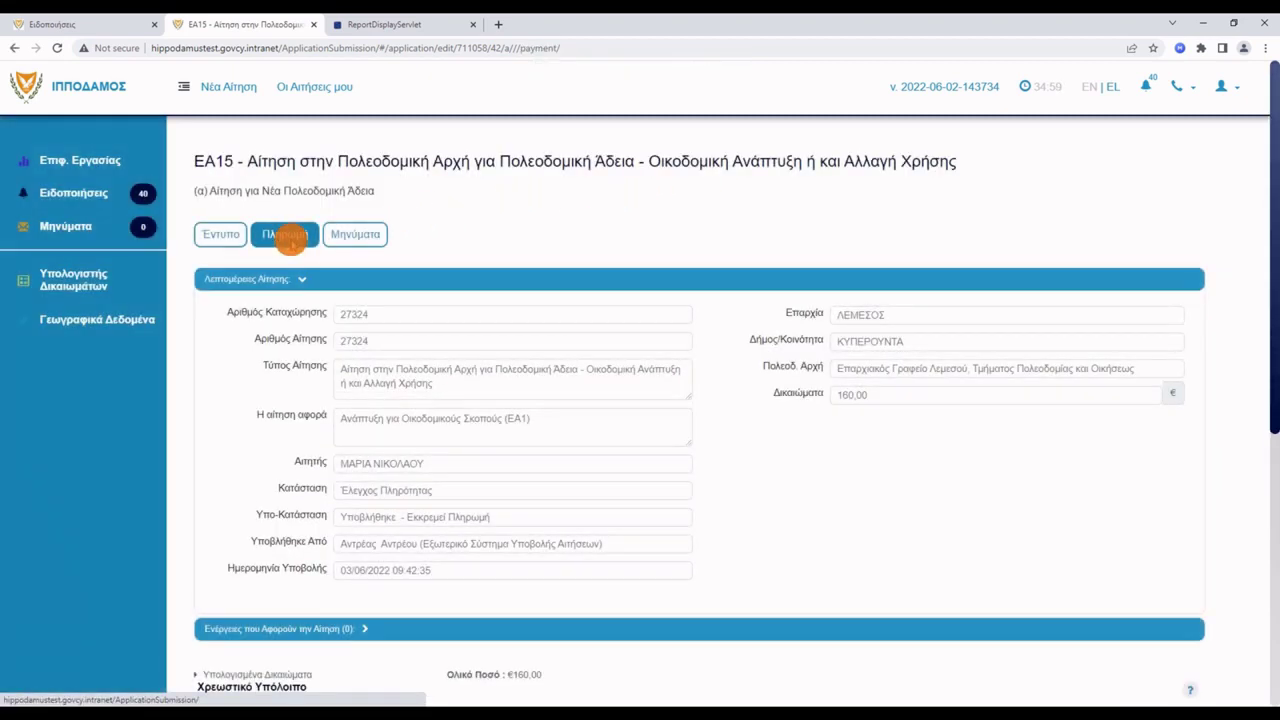
scroll(293, 240, down, 4)
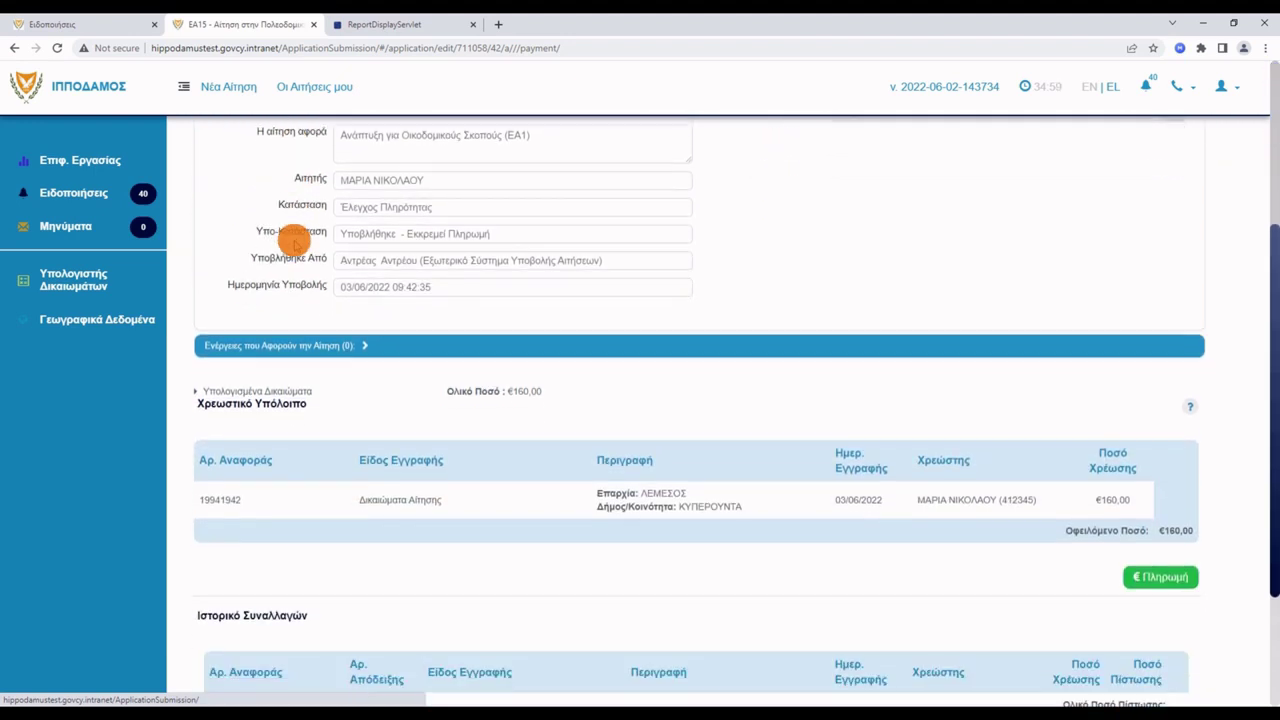
scroll(294, 240, down, 1)
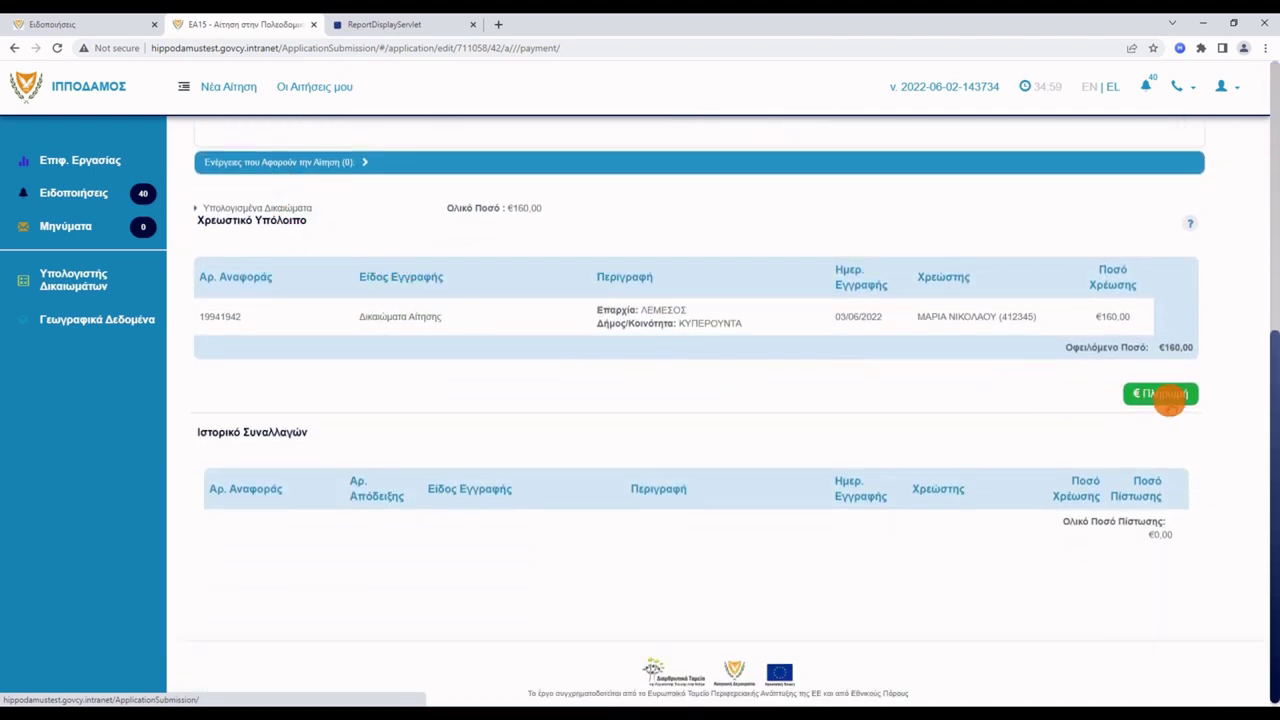
click(1165, 393)
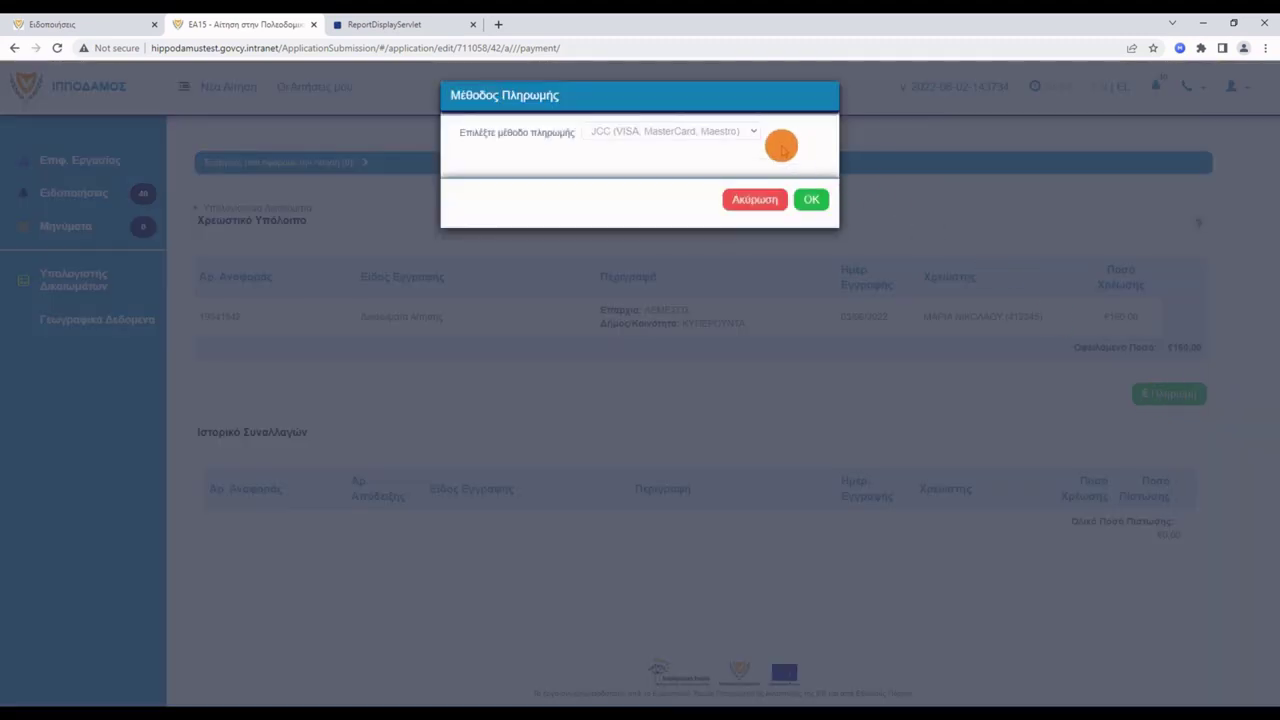
click(752, 133)
click(752, 133)
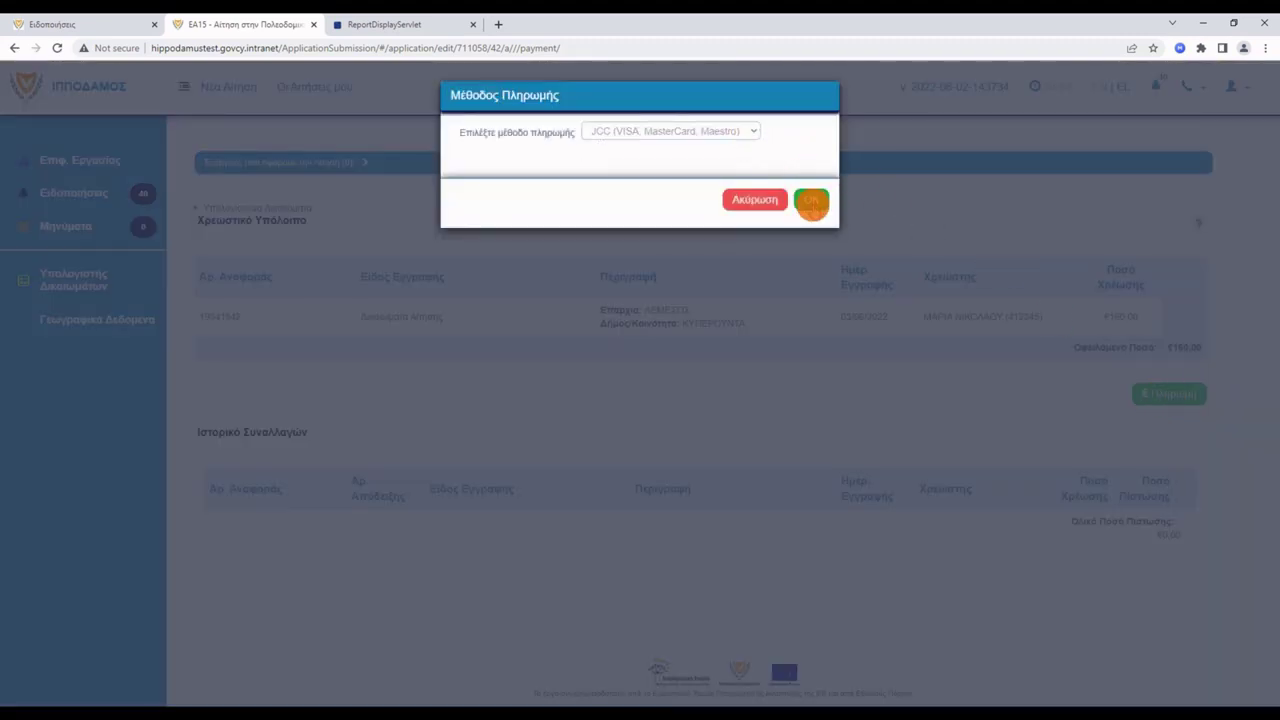
click(812, 201)
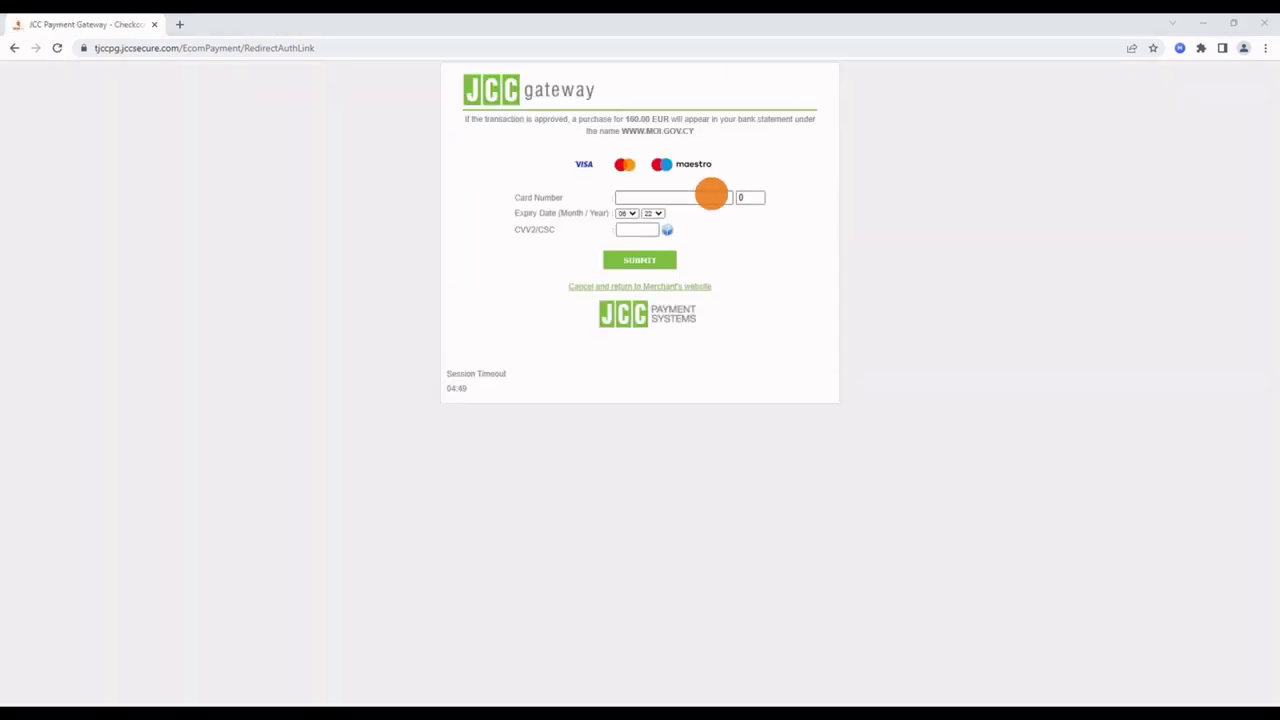
Pay the 160.00 EUR fee with the card number, expiry and CVV2/CSC, declining Chrome's save-card offer.
click(711, 196)
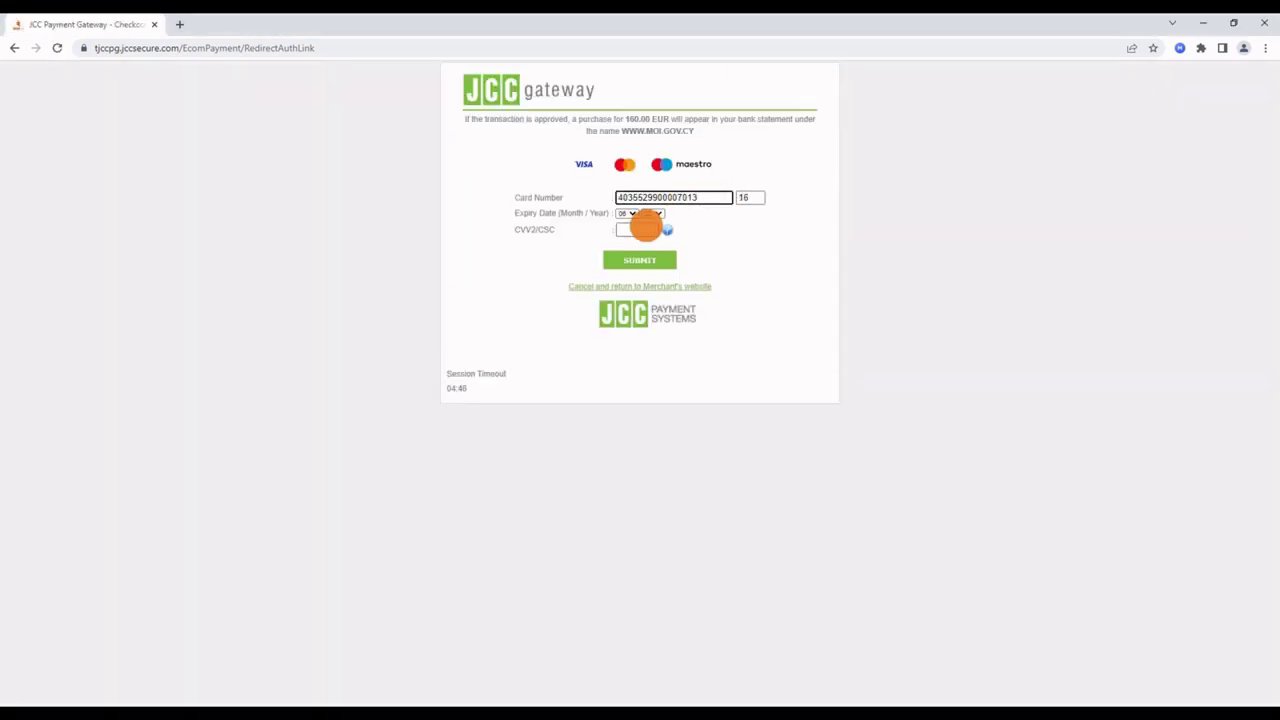
click(640, 229)
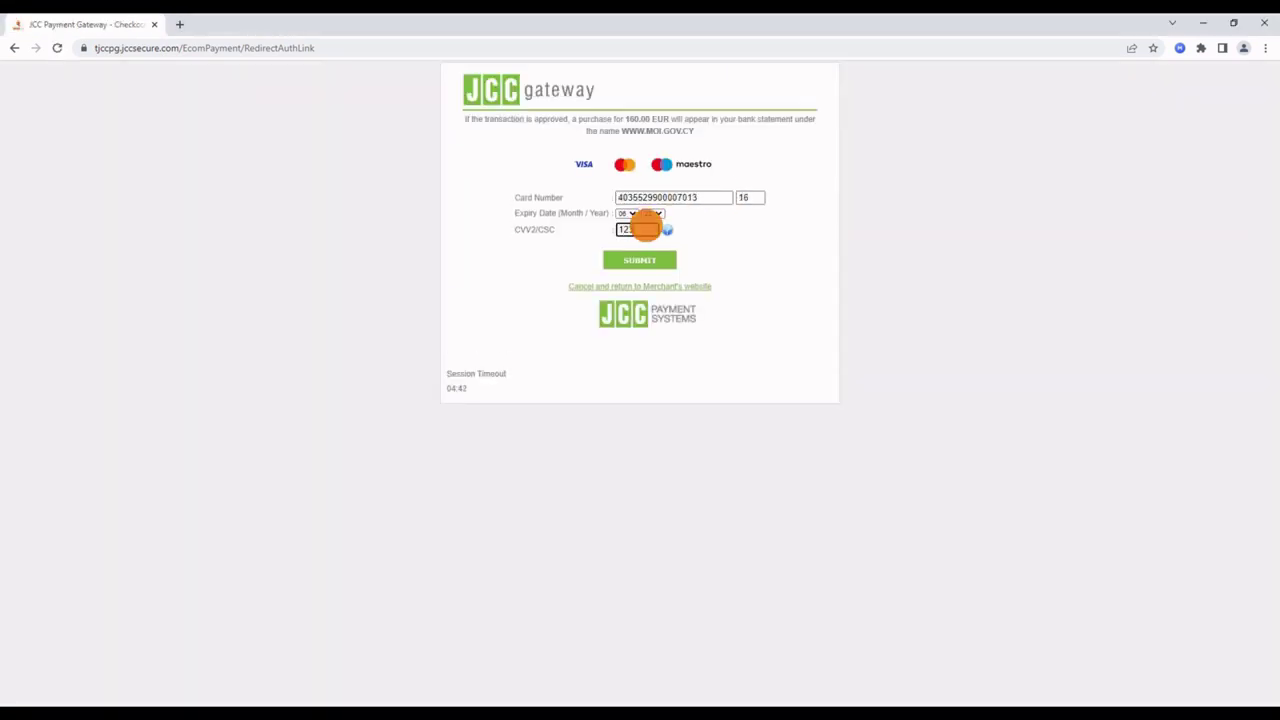
click(645, 260)
click(1092, 215)
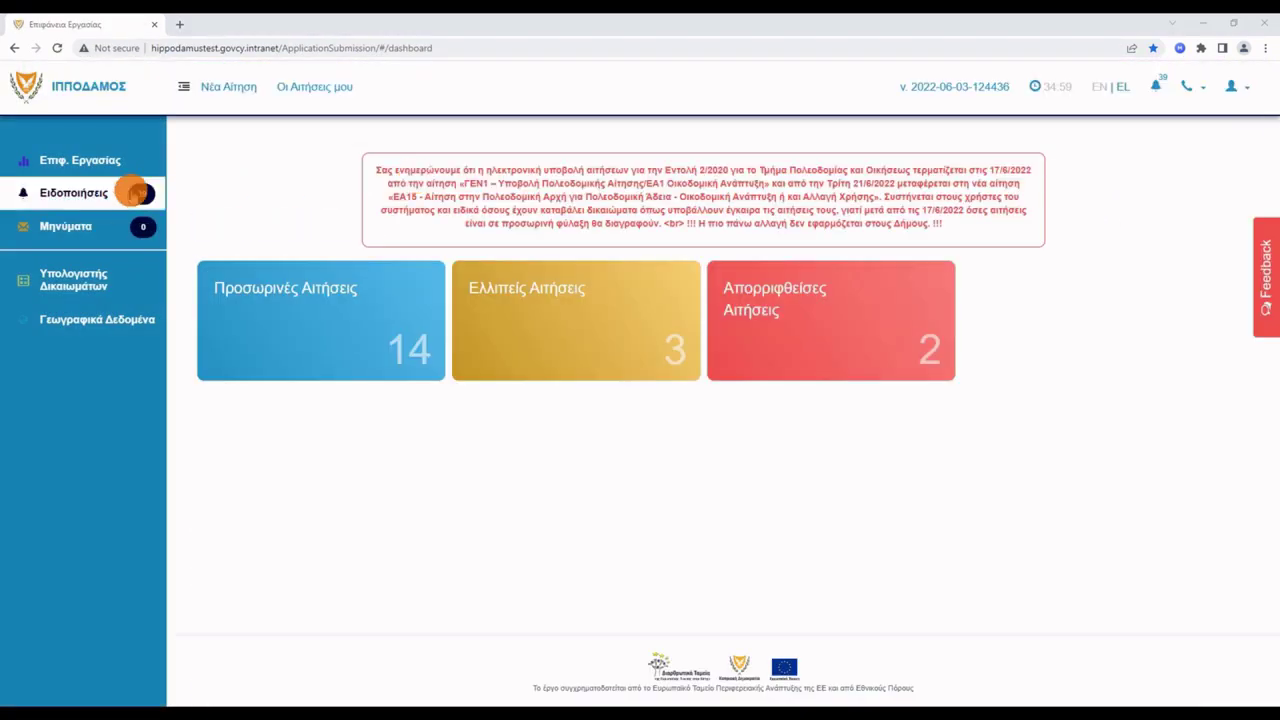
Review the Ειδοποιήσεις notifications confirming the application's acceptance.
click(113, 196)
scroll(113, 196, down, 5)
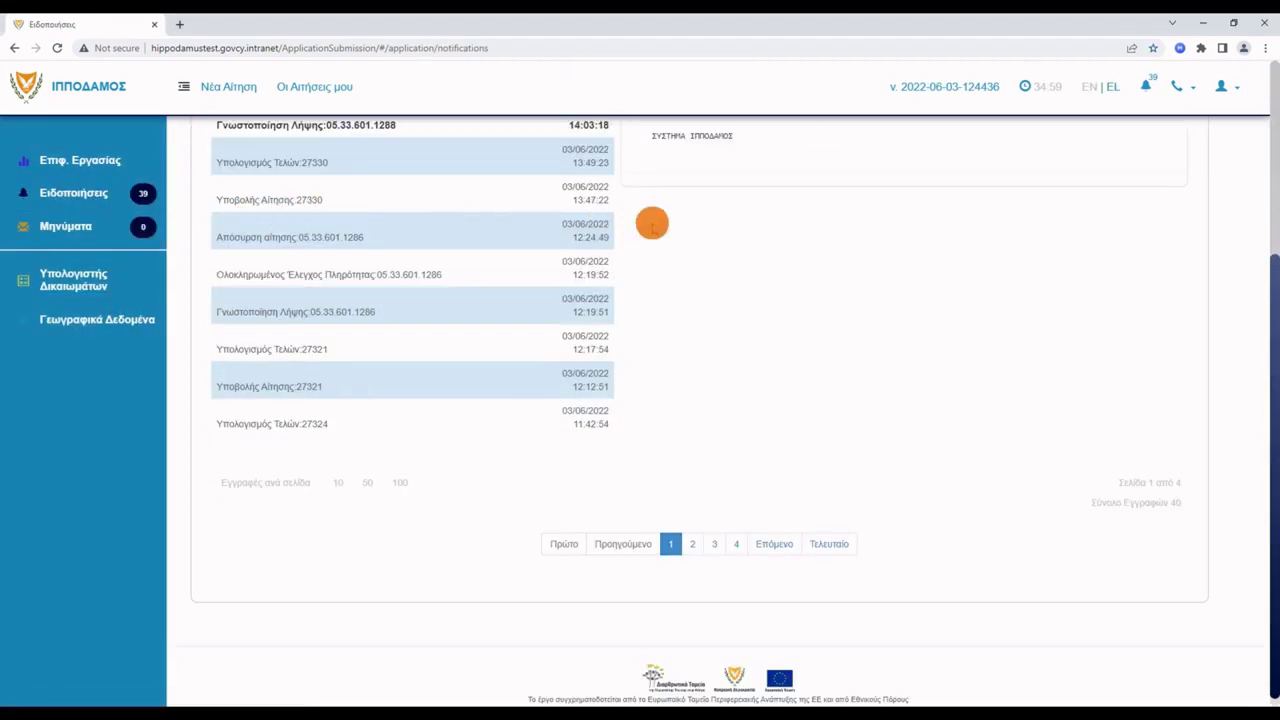
scroll(651, 221, up, 1)
scroll(651, 223, up, 1)
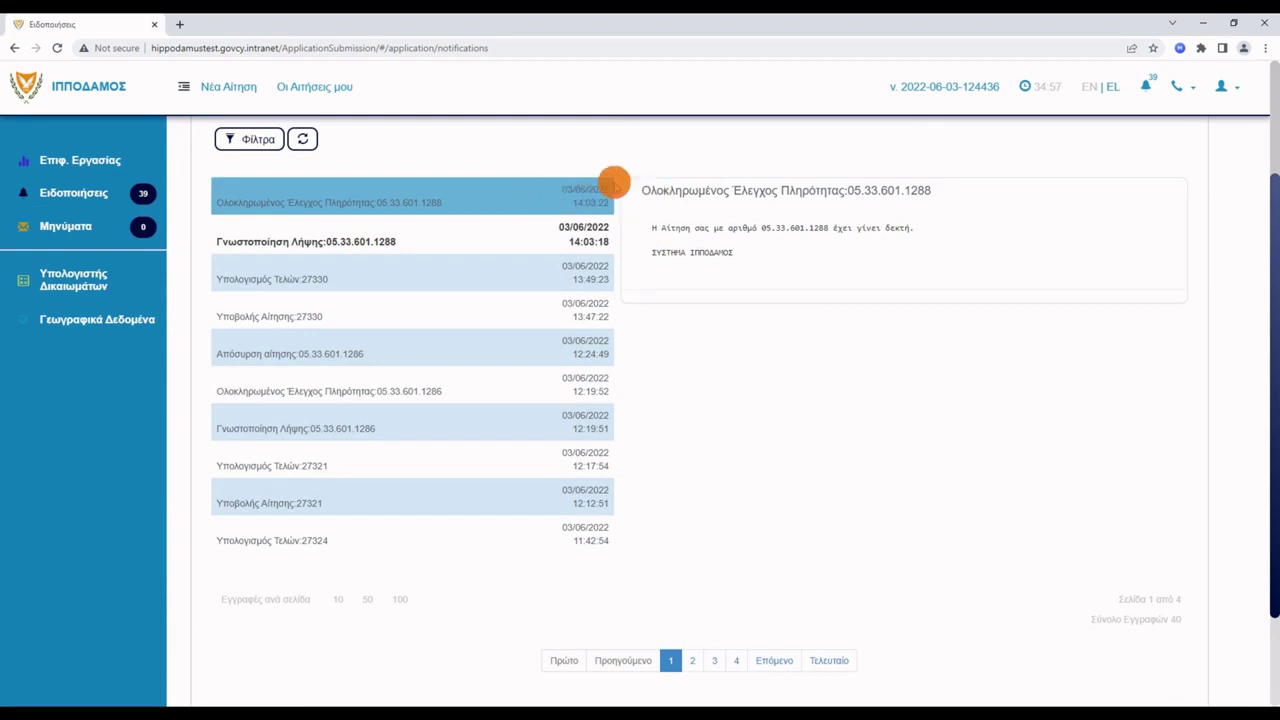
click(340, 88)
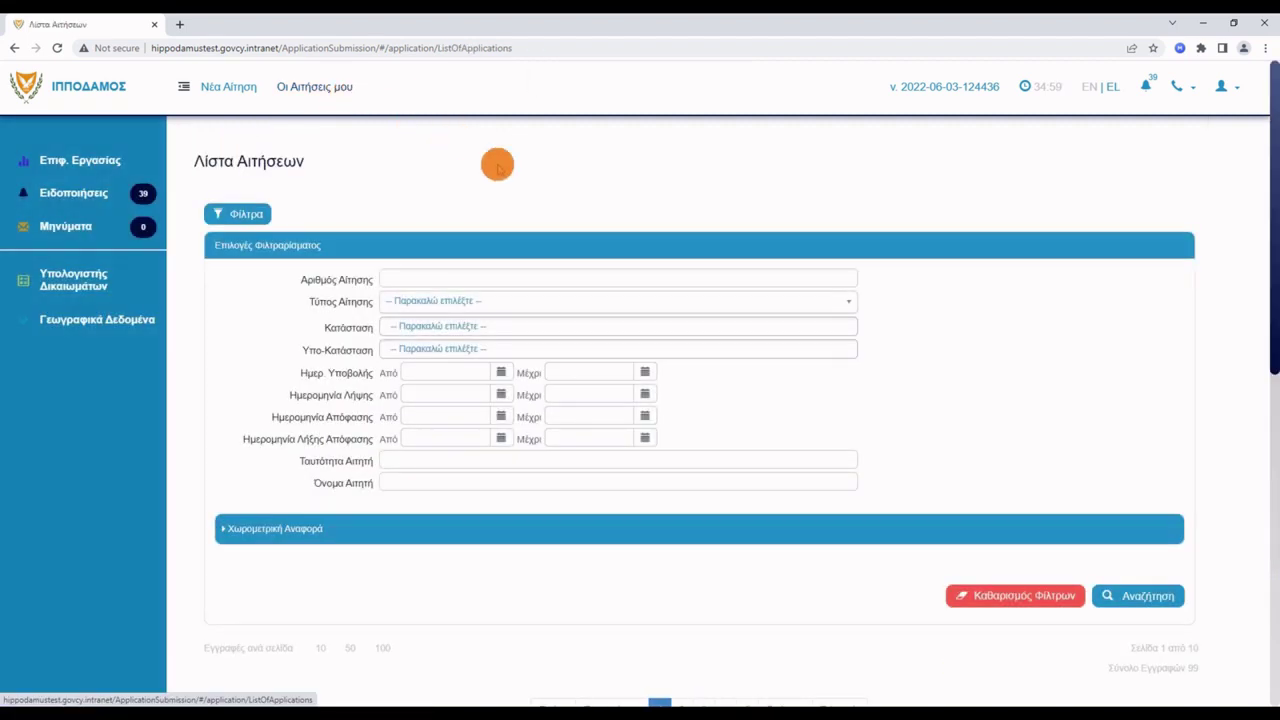
scroll(1000, 349, down, 2)
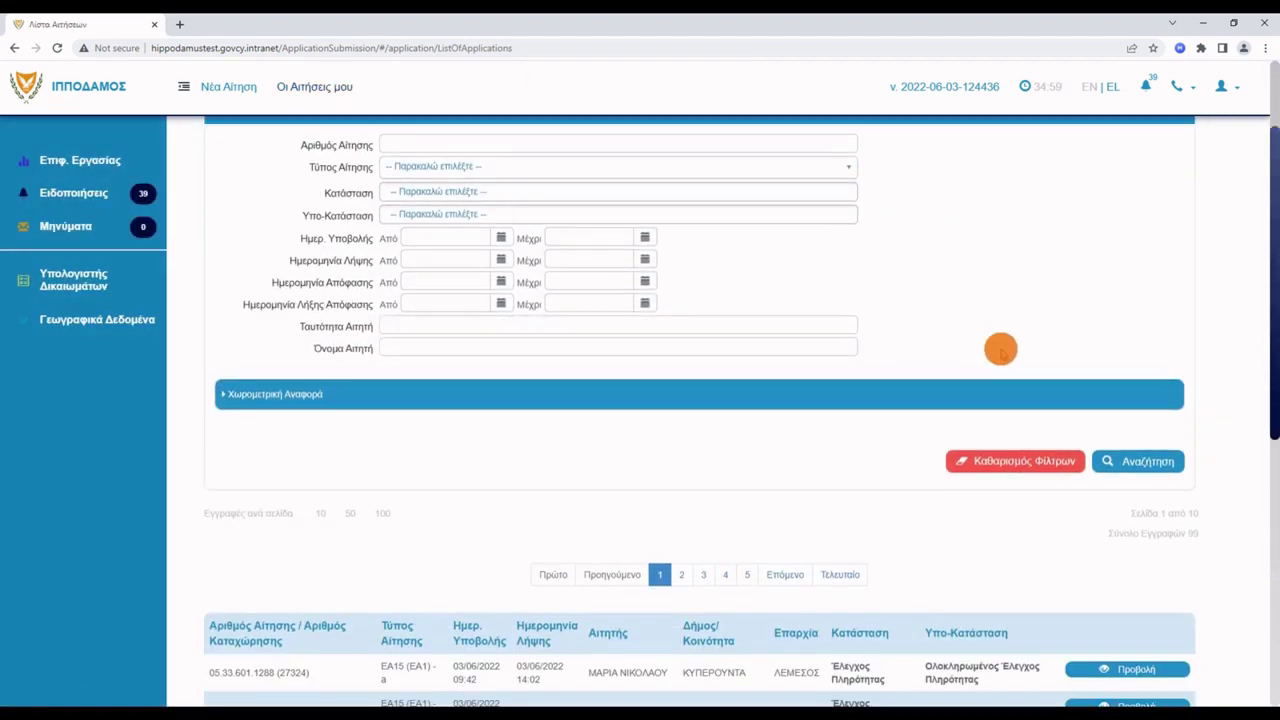
scroll(1000, 349, down, 2)
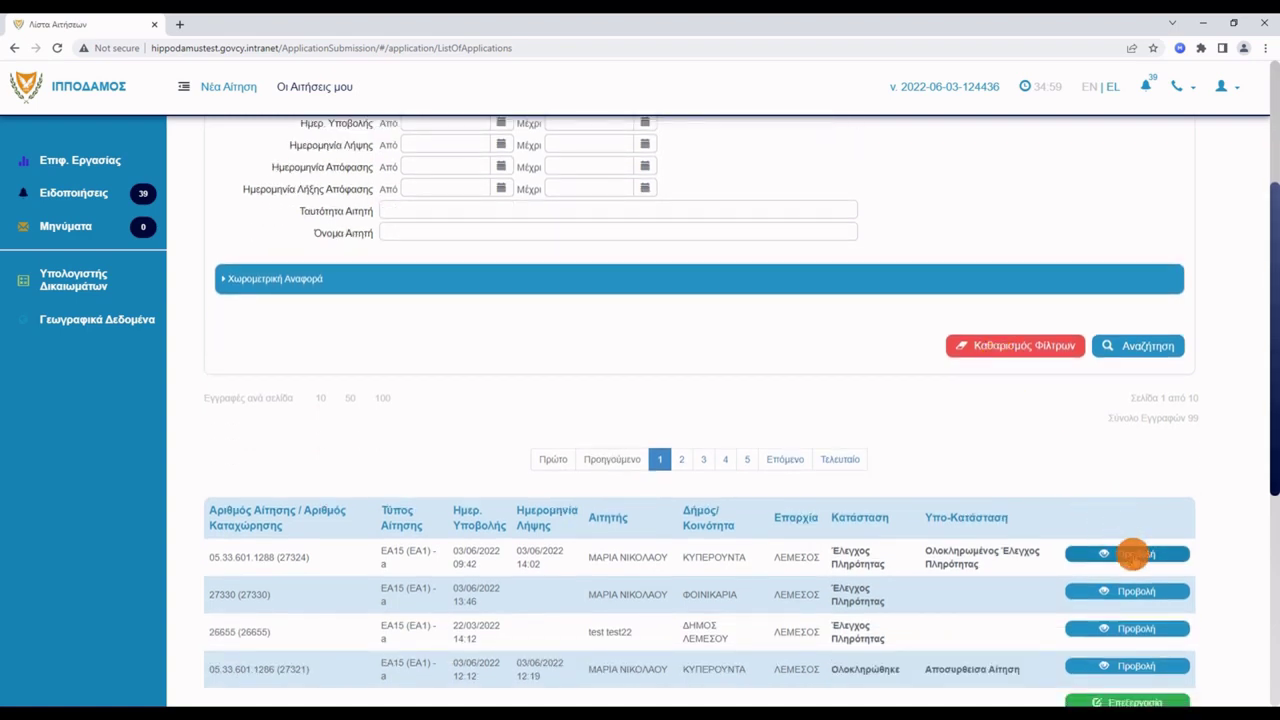
click(1133, 553)
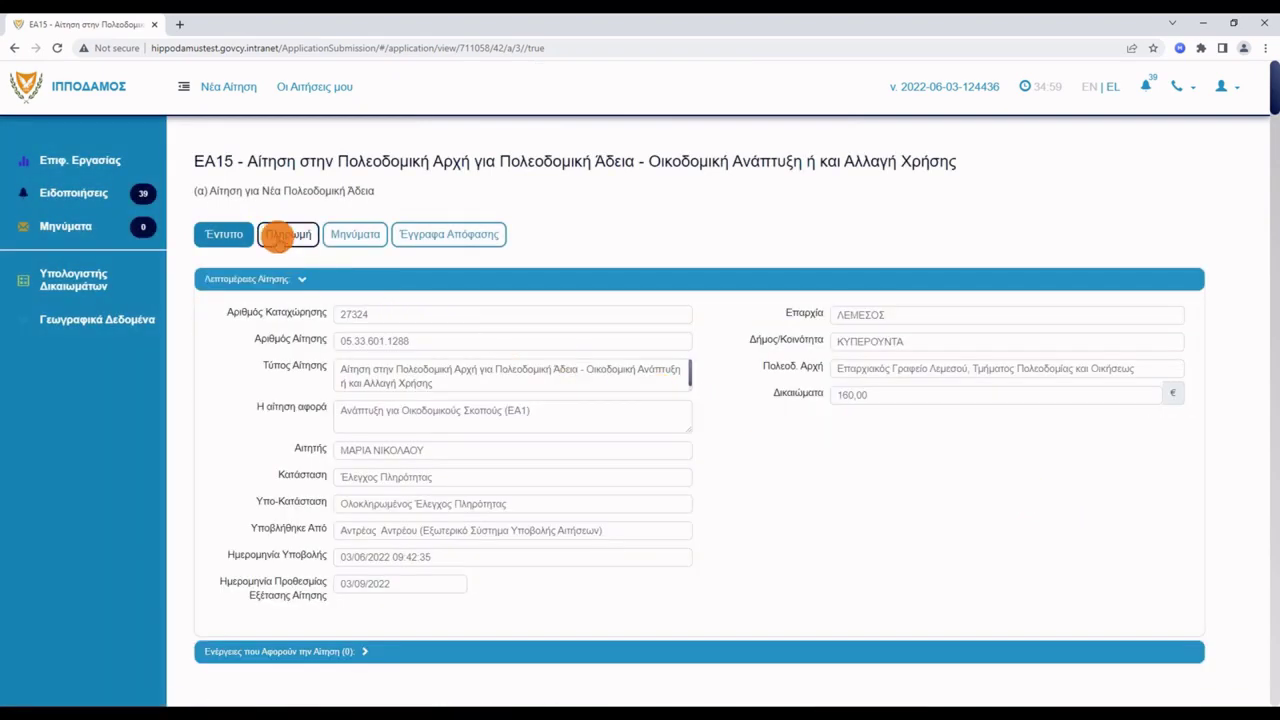
click(283, 236)
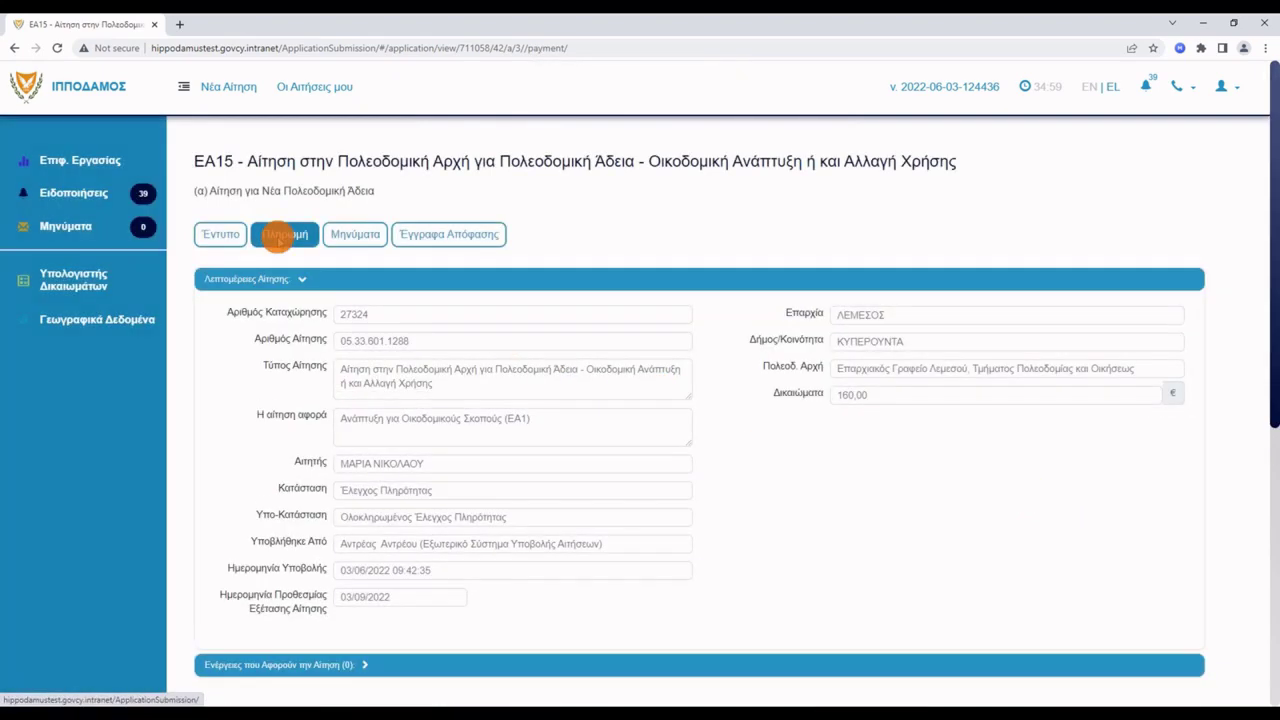
scroll(287, 258, down, 5)
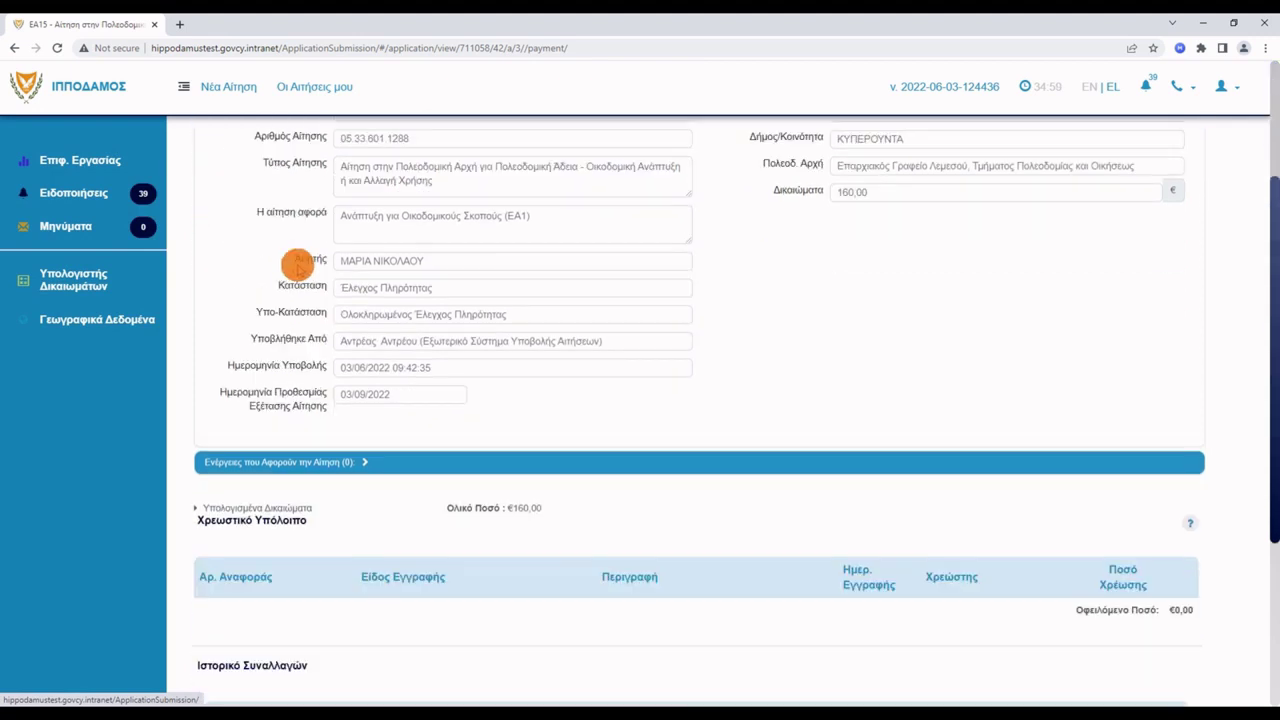
scroll(346, 278, down, 1)
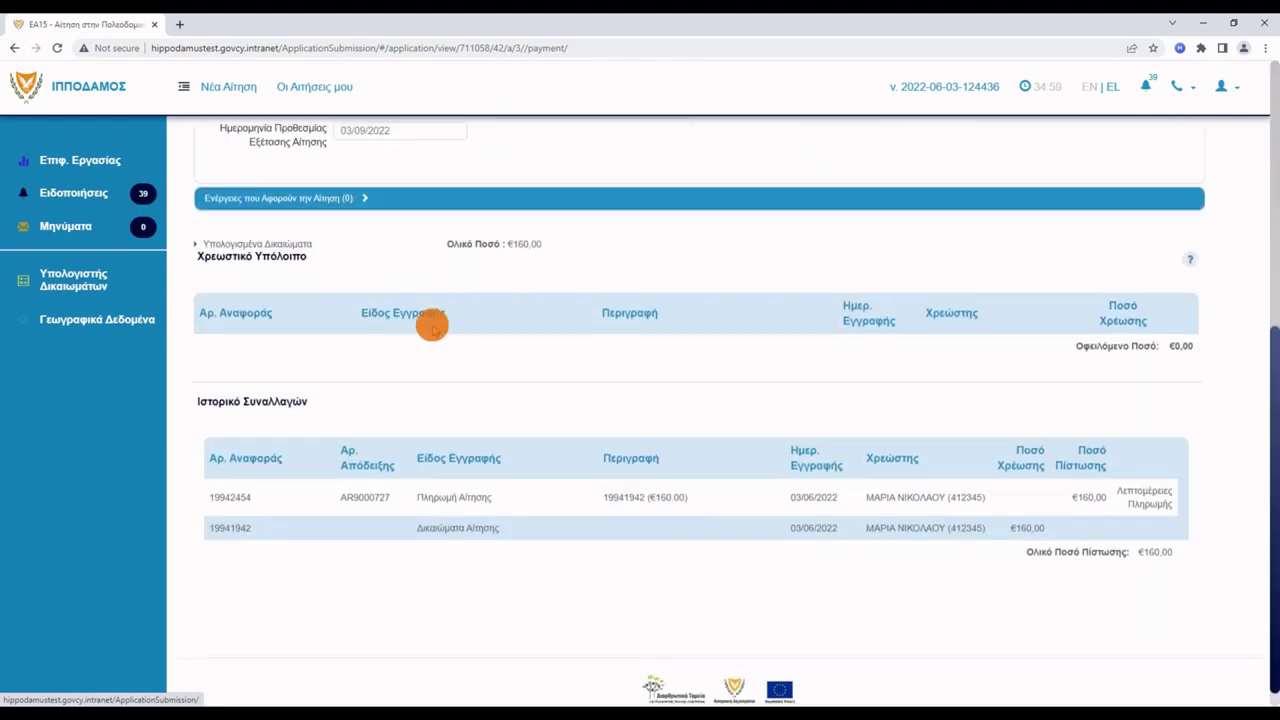
click(1145, 497)
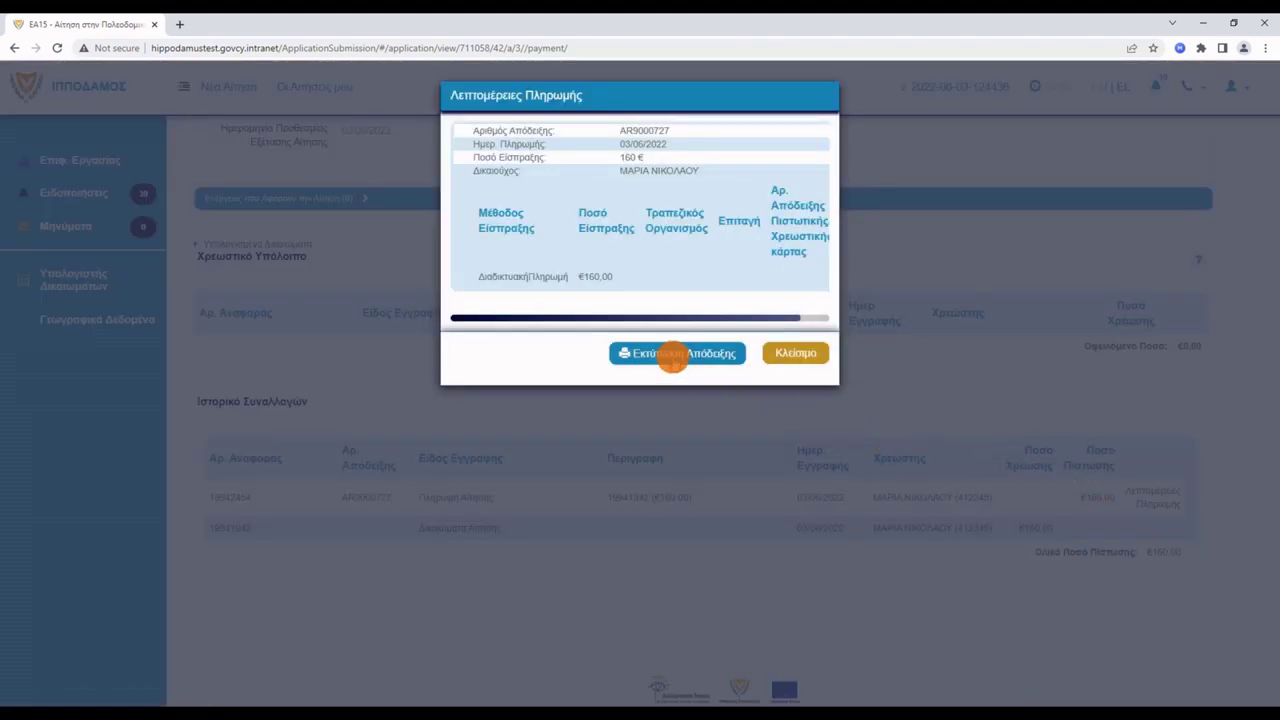
Generate and review the €160,00 payment receipt PDF, then close its tab.
click(673, 356)
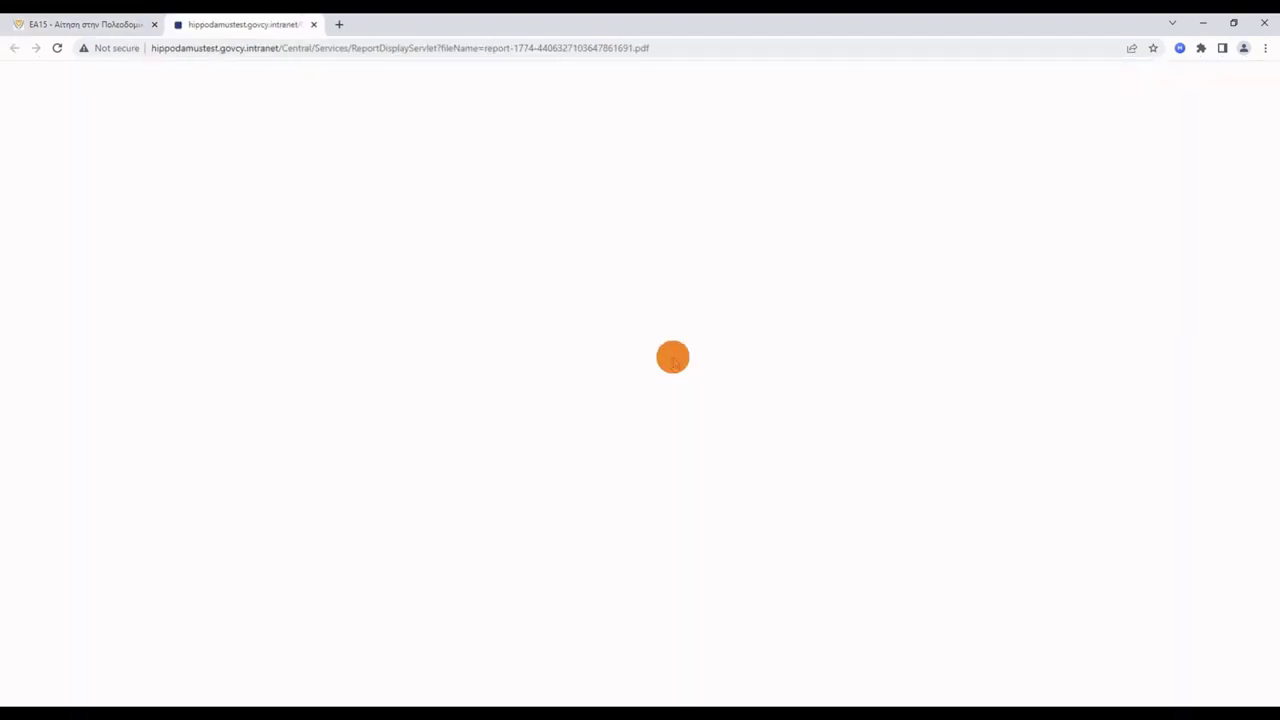
scroll(673, 357, down, 2)
scroll(673, 357, up, 2)
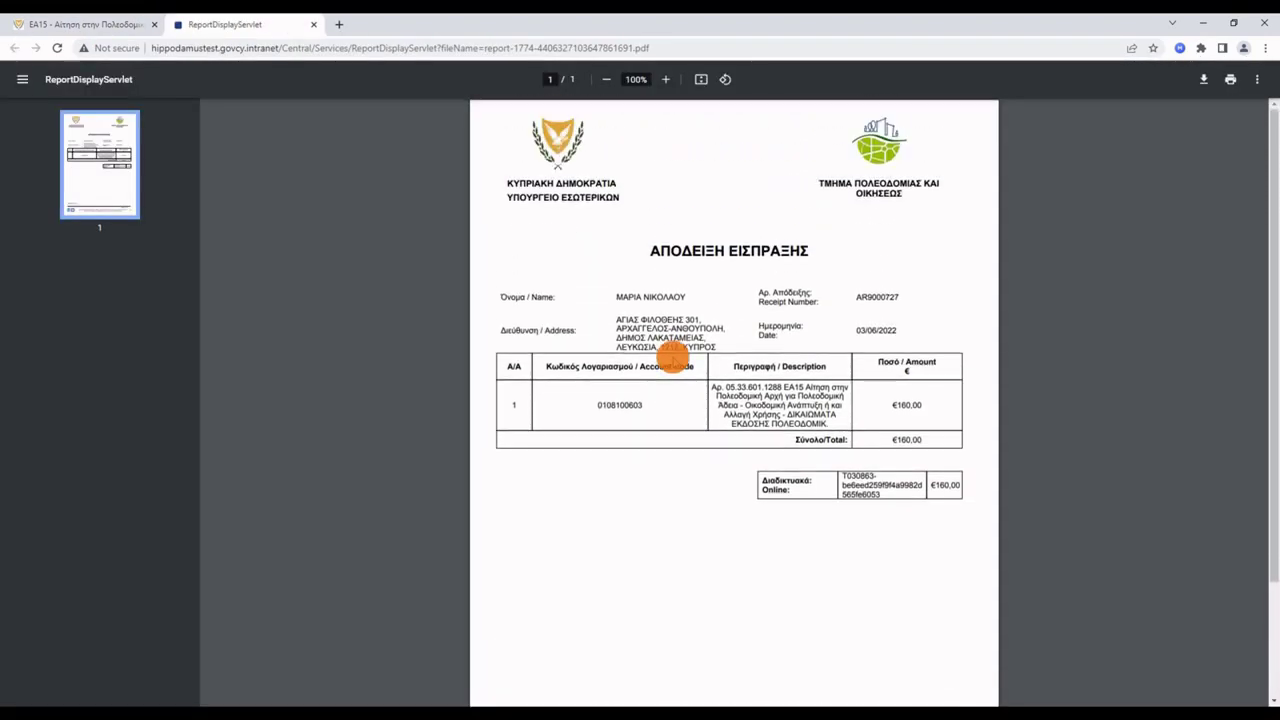
click(313, 24)
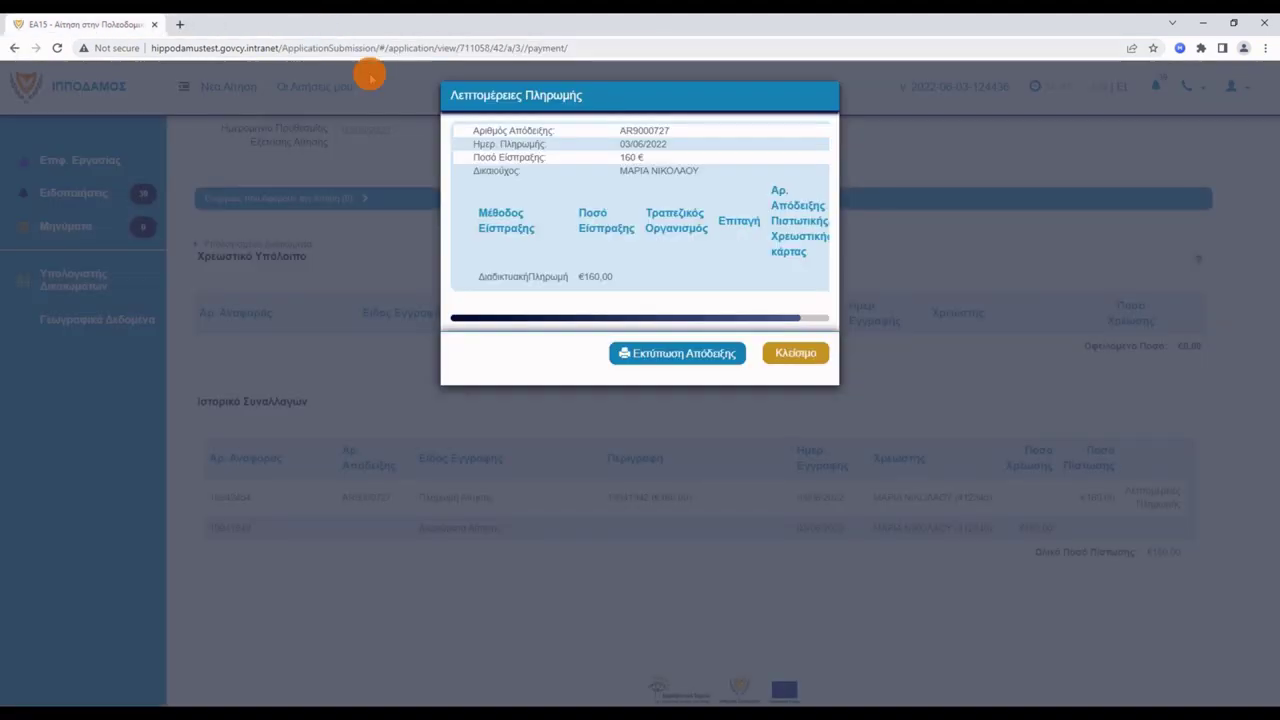
click(779, 345)
scroll(668, 297, up, 3)
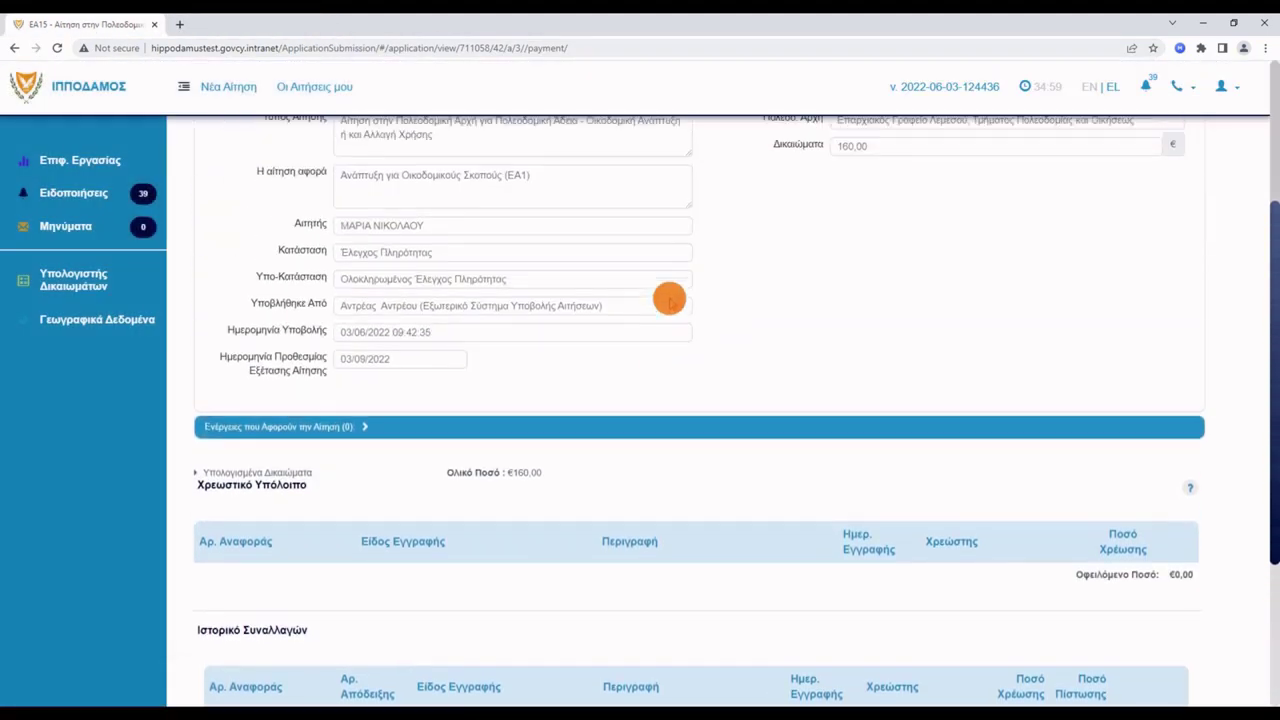
scroll(674, 296, up, 2)
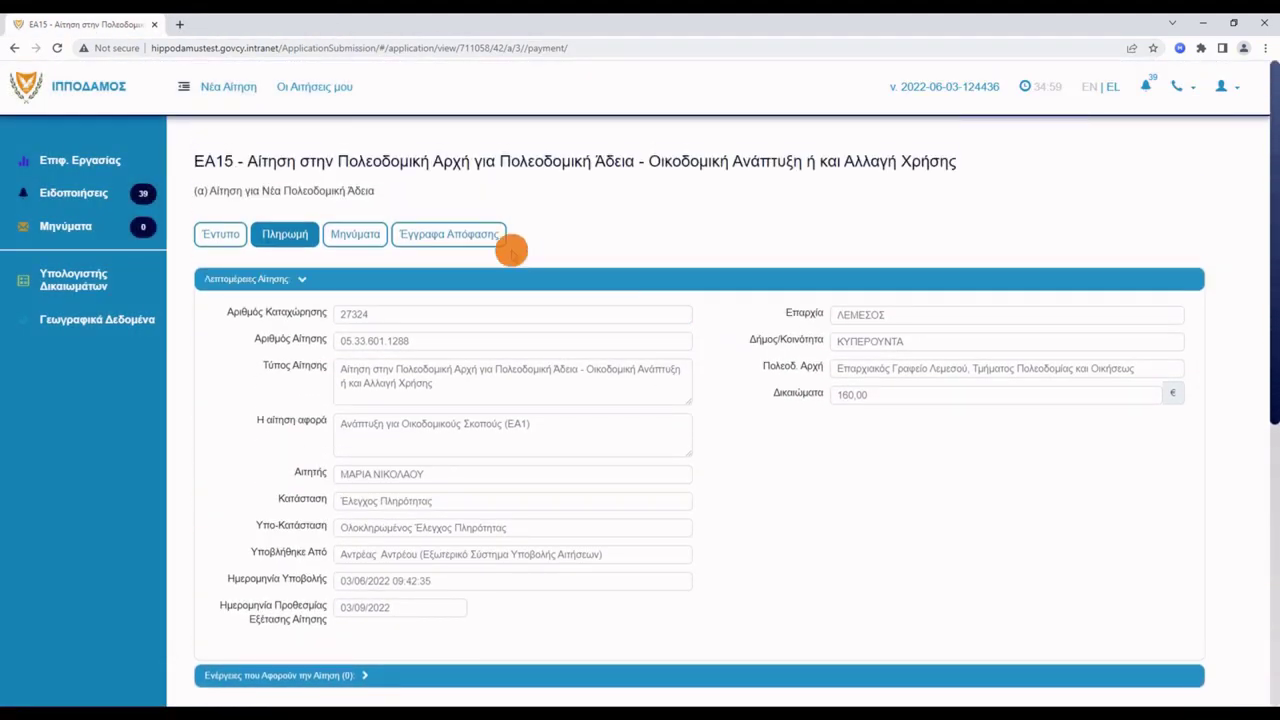
Open the Γνωστοποίηση Λήψεως Πολεοδομικής Αιτήσεως PDF from Έγγραφα Απόφασης and read through both pages.
click(450, 240)
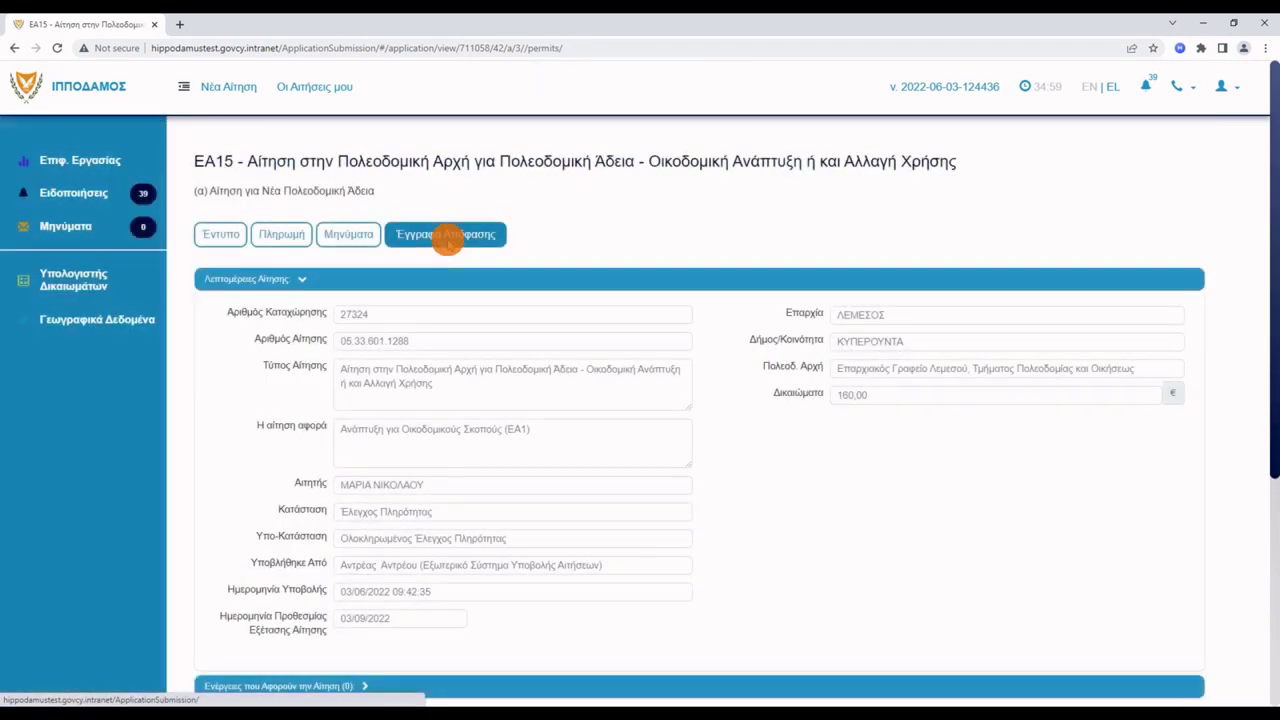
scroll(856, 410, down, 2)
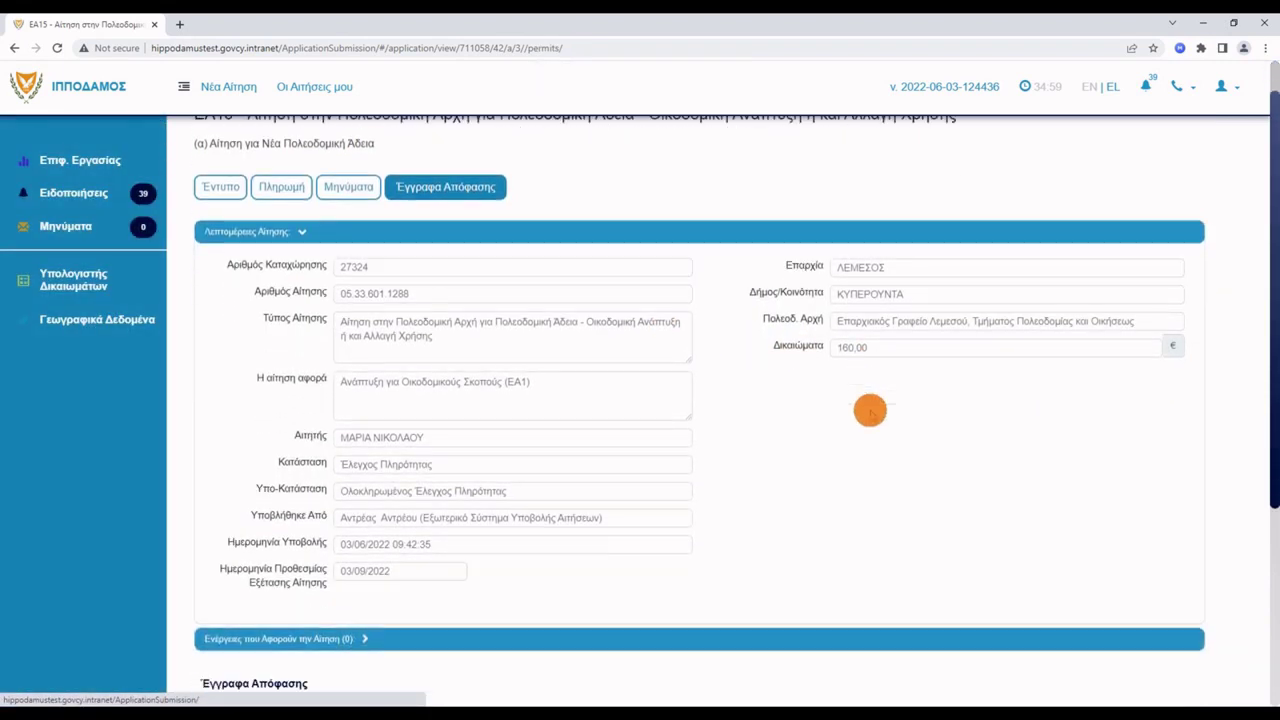
scroll(856, 410, down, 2)
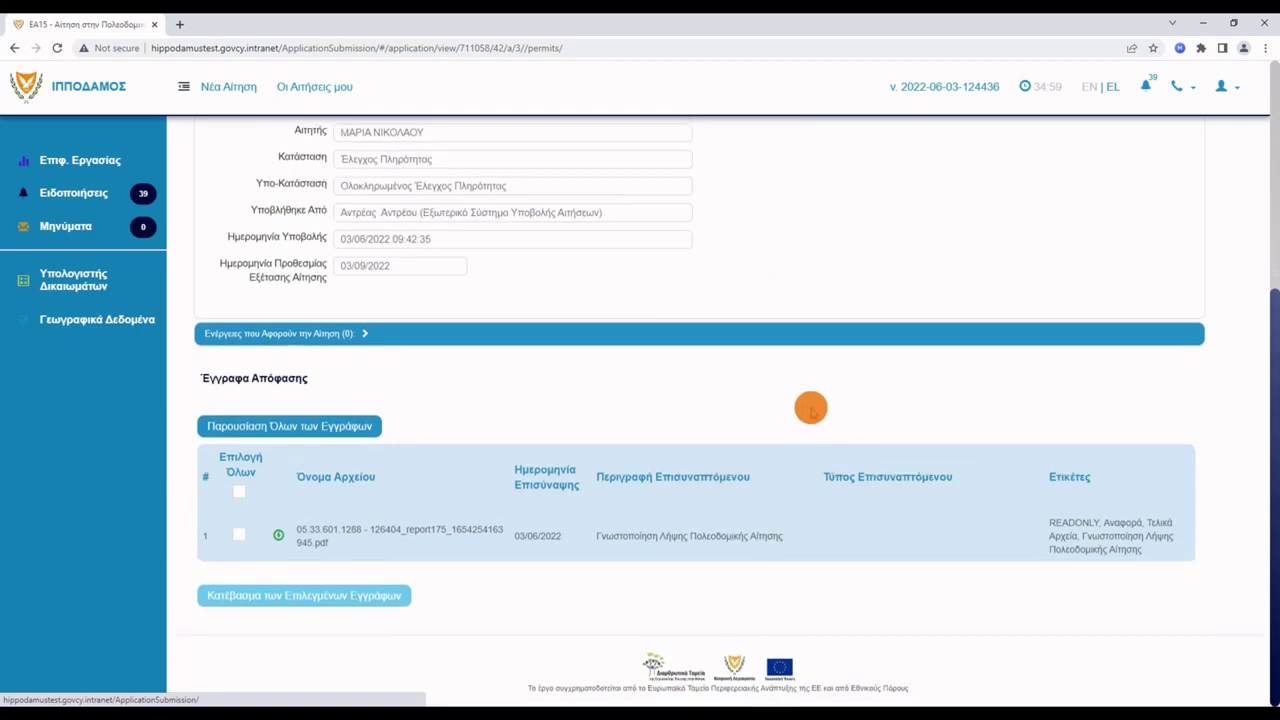
click(445, 531)
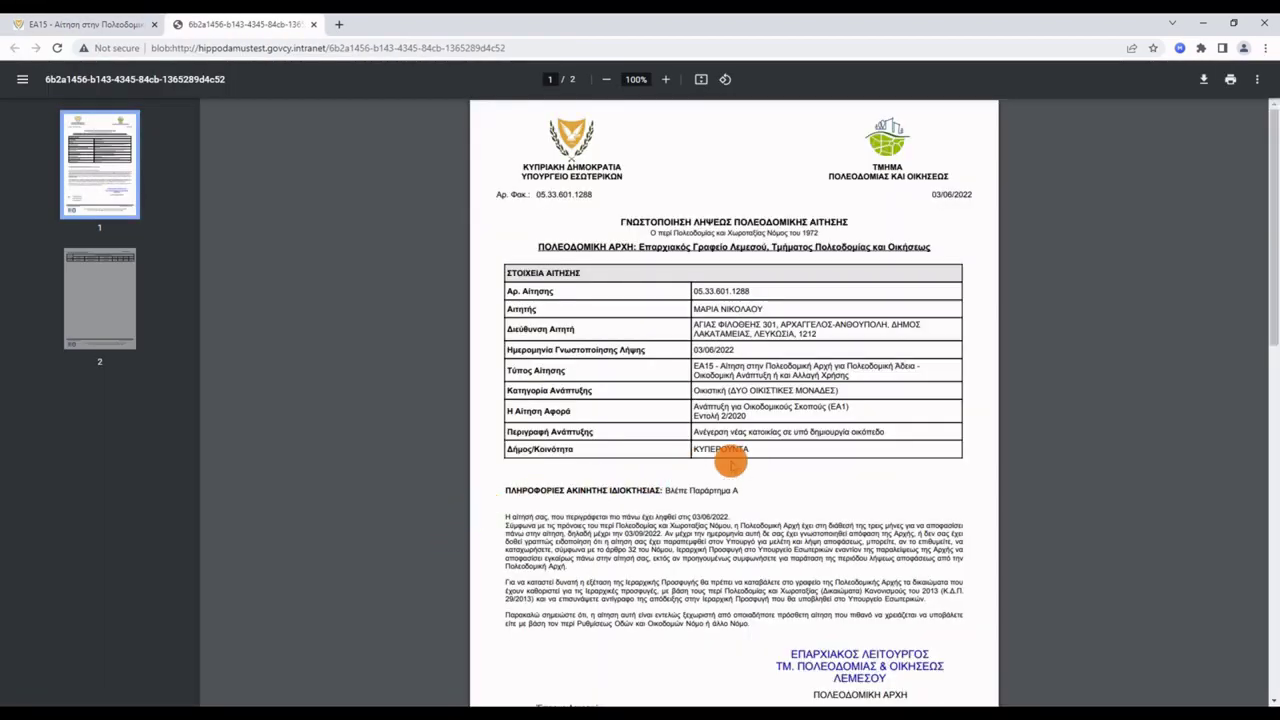
scroll(978, 466, down, 3)
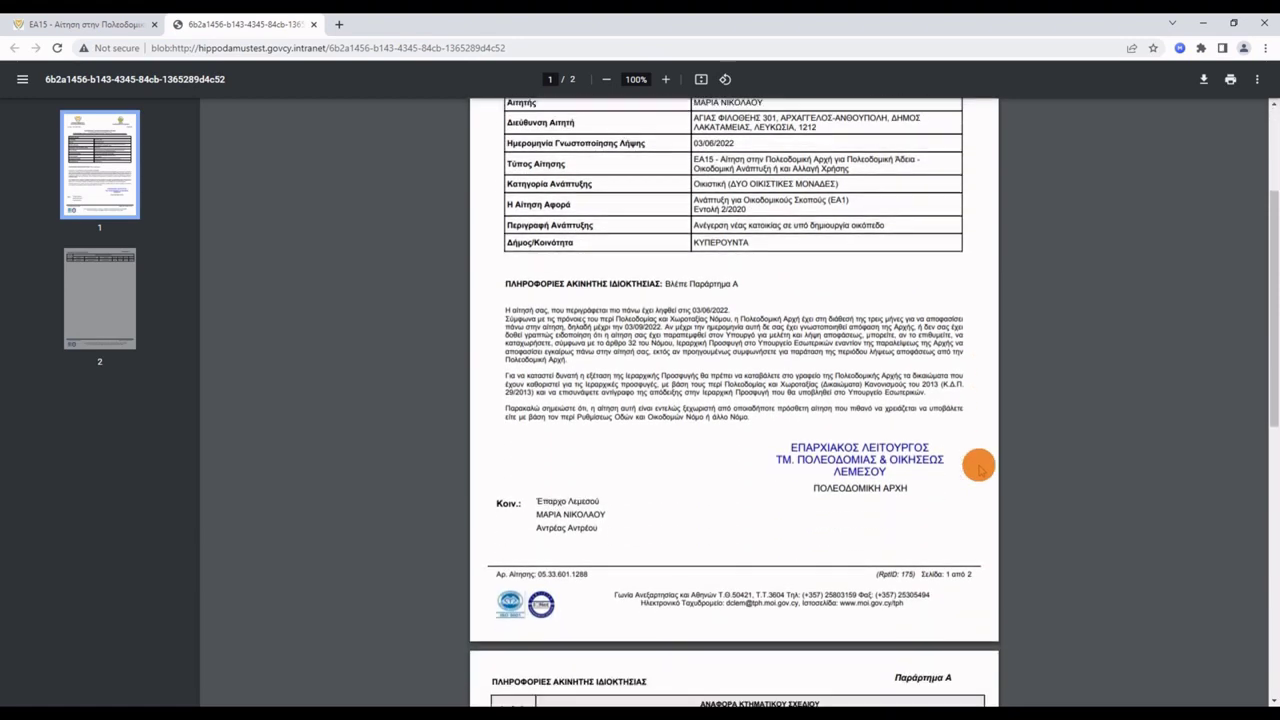
scroll(978, 466, down, 2)
scroll(978, 466, up, 4)
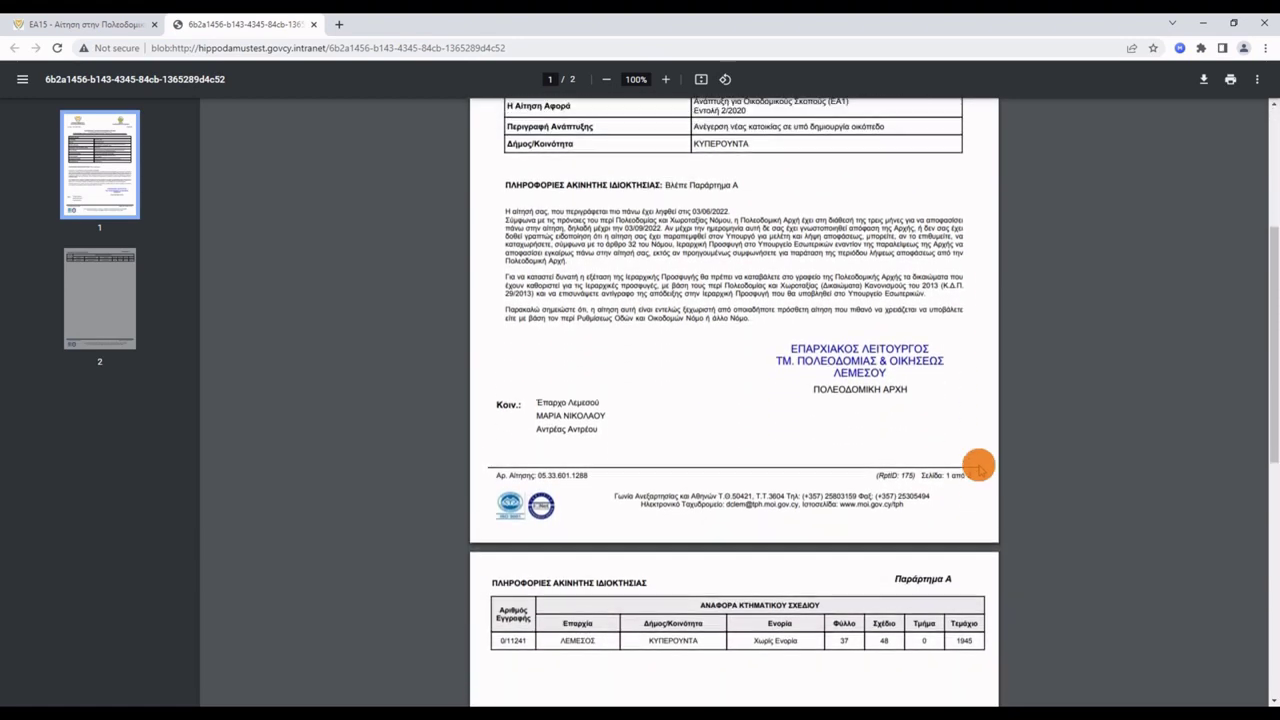
scroll(978, 466, up, 2)
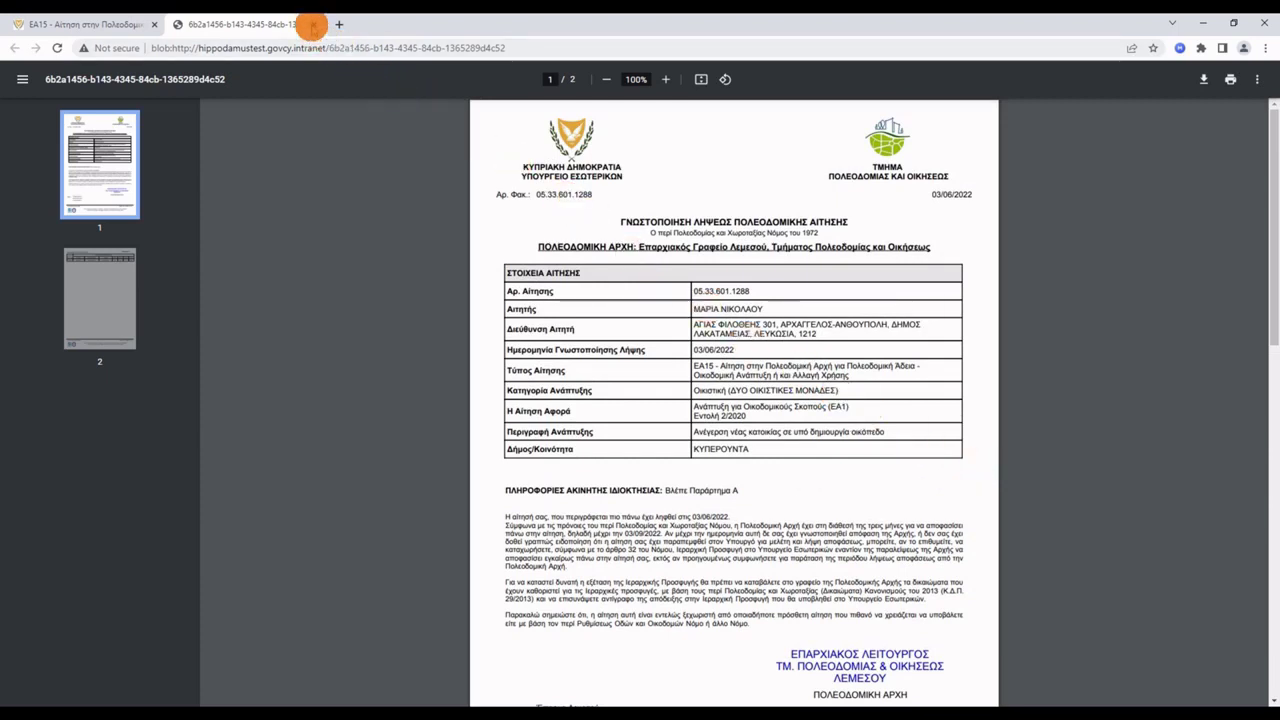
Close the decision-document PDF and return to the ΙΠΠΟΔΑΜΟΣ dashboard.
click(313, 24)
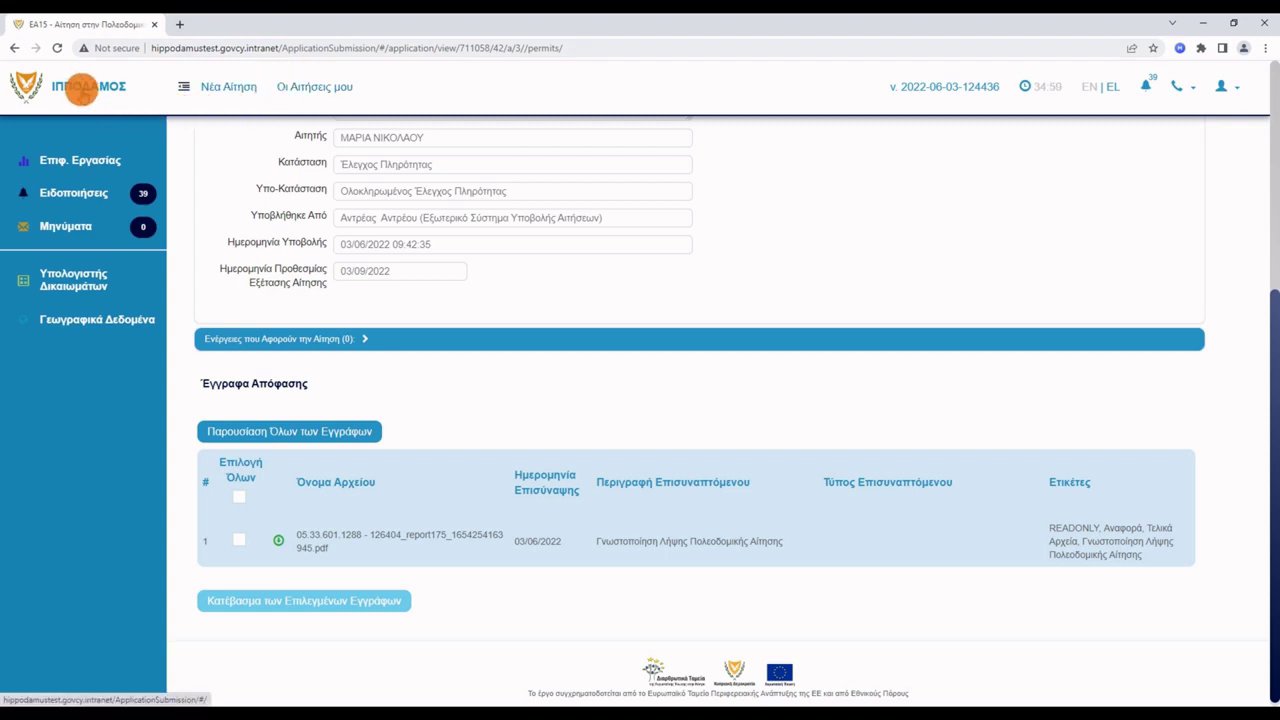
click(83, 88)
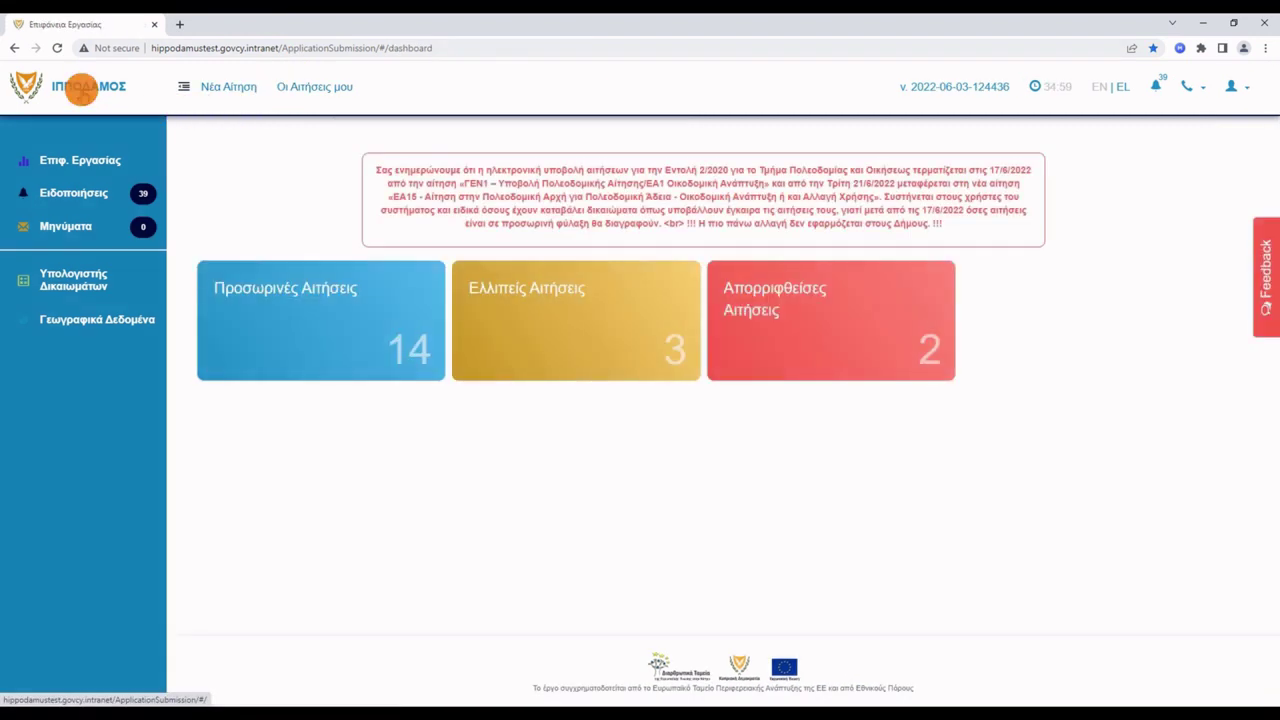